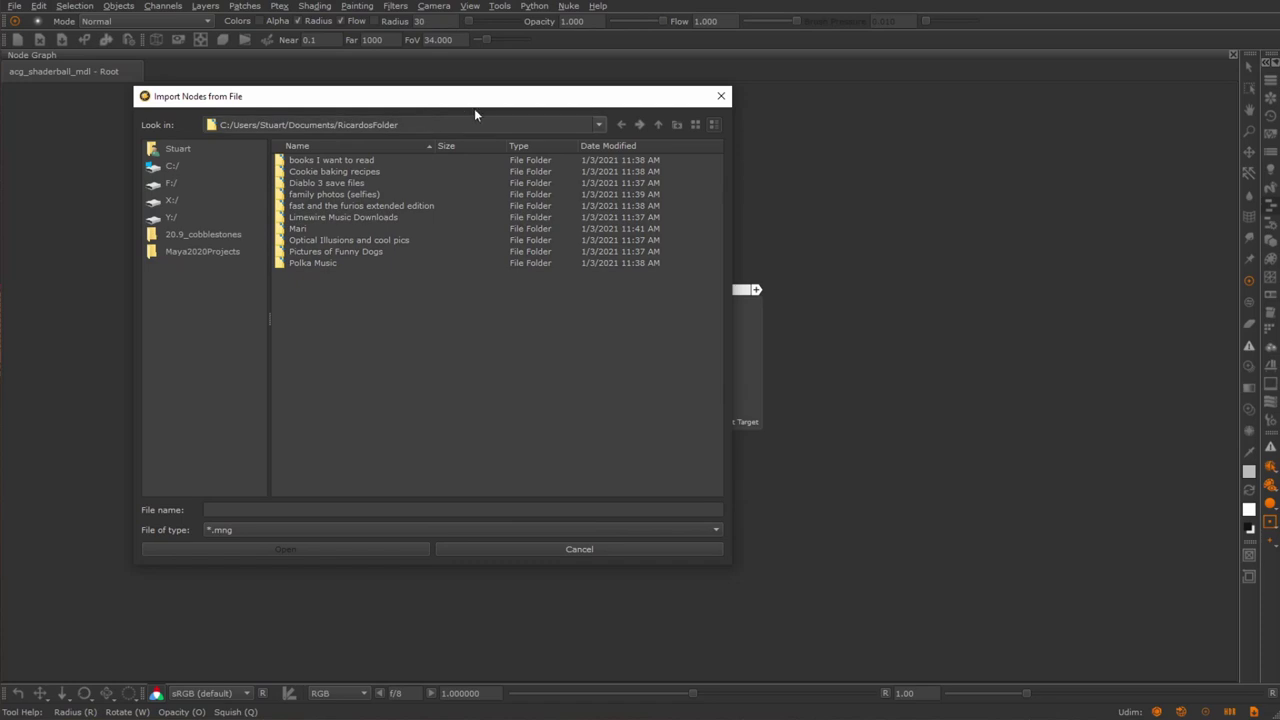
Import a .mng node file from the Mari directory in RicardosFolder into the node graph.
double_click(298, 229)
double_click(305, 242)
left_click(325, 196)
left_click(288, 547)
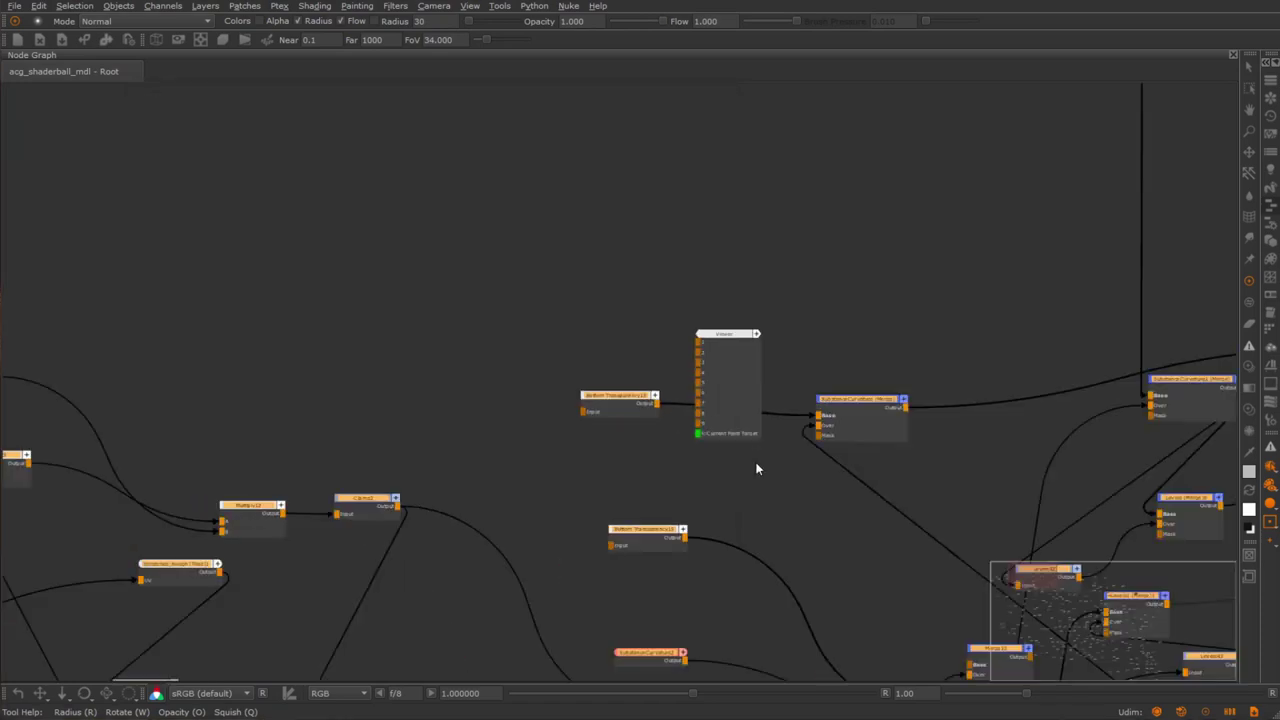
scroll(763, 488, "down", 10)
scroll(635, 430, "up", 10)
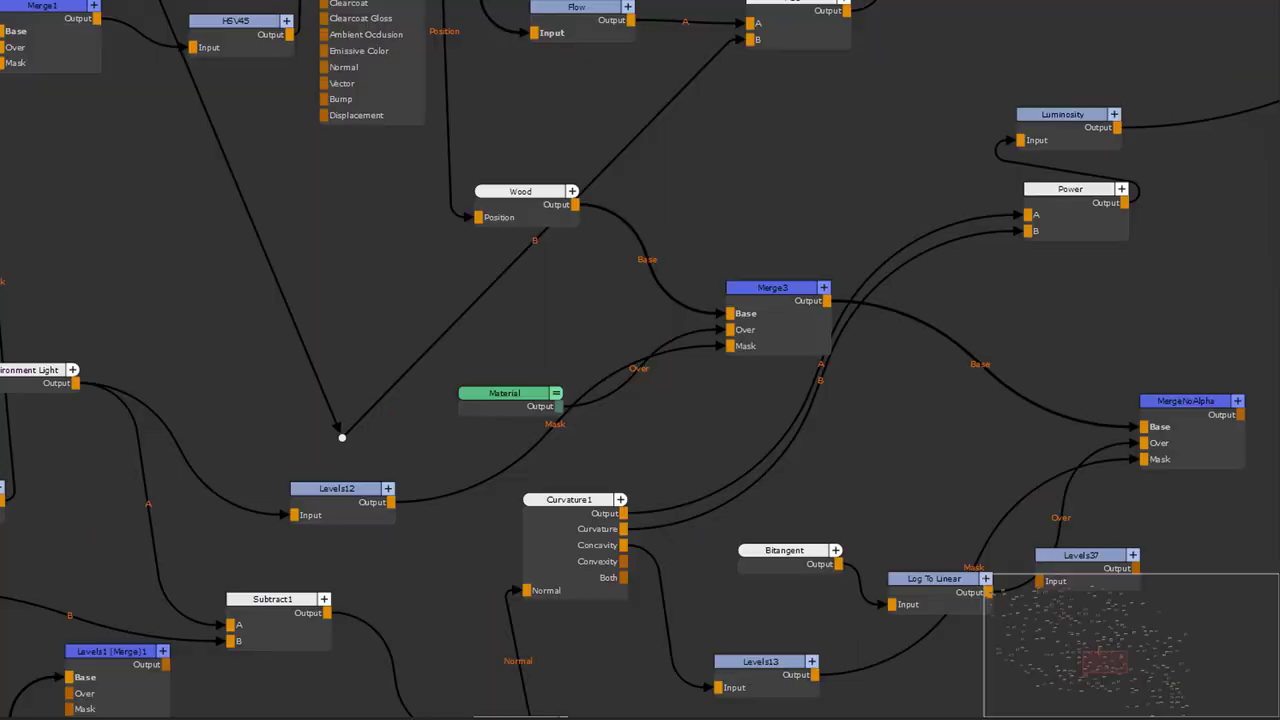
middle_click_drag(93, 261, 1188, 459)
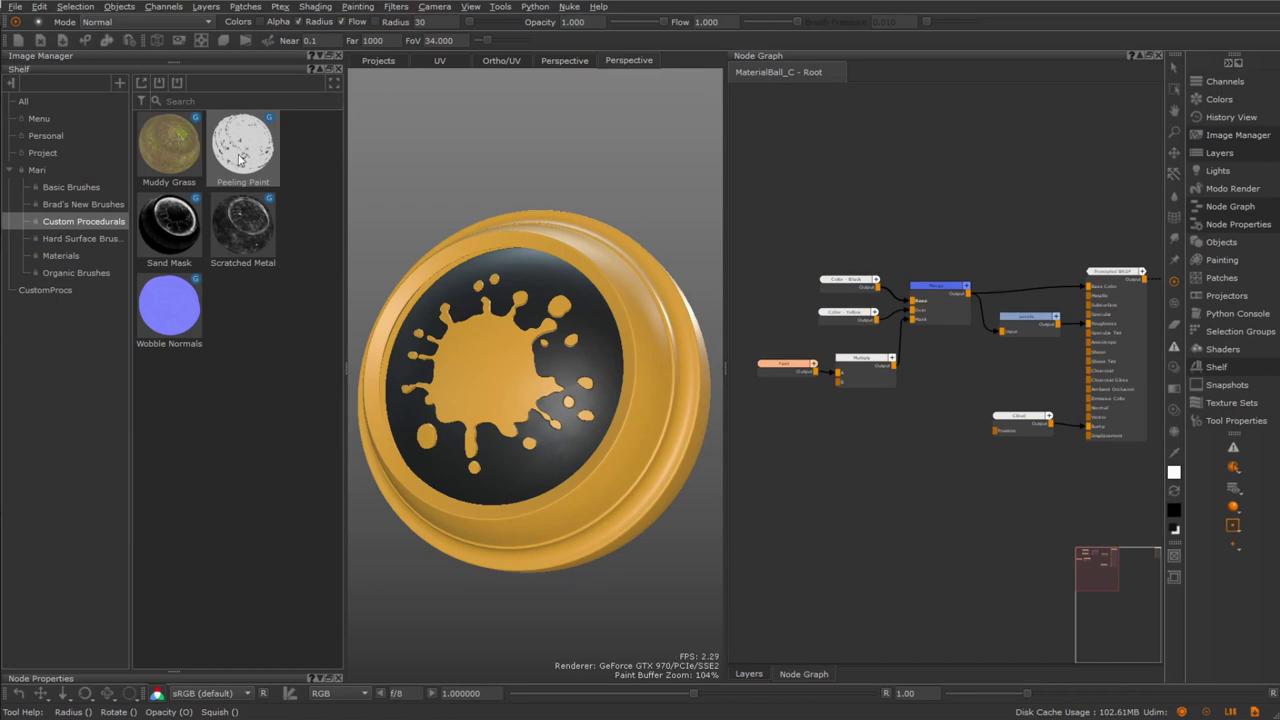
Add the Peeling Paint procedural to the Multiply node's B input and to the roughness layer stack.
mouse_move(240, 158)
left_mouse_down()
mouse_move(749, 263)
mouse_move(782, 458)
mouse_move(792, 423)
mouse_move(838, 385)
left_mouse_up()
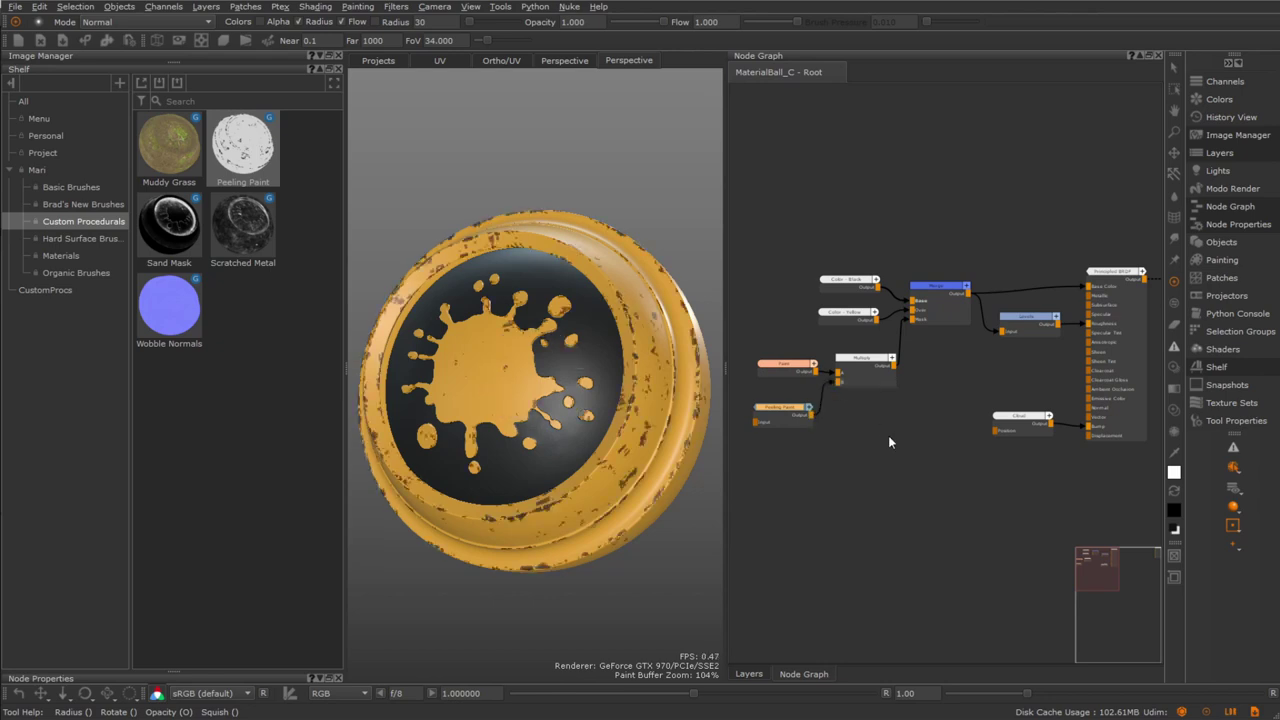
left_click_drag(647, 437, 503, 423, "alt")
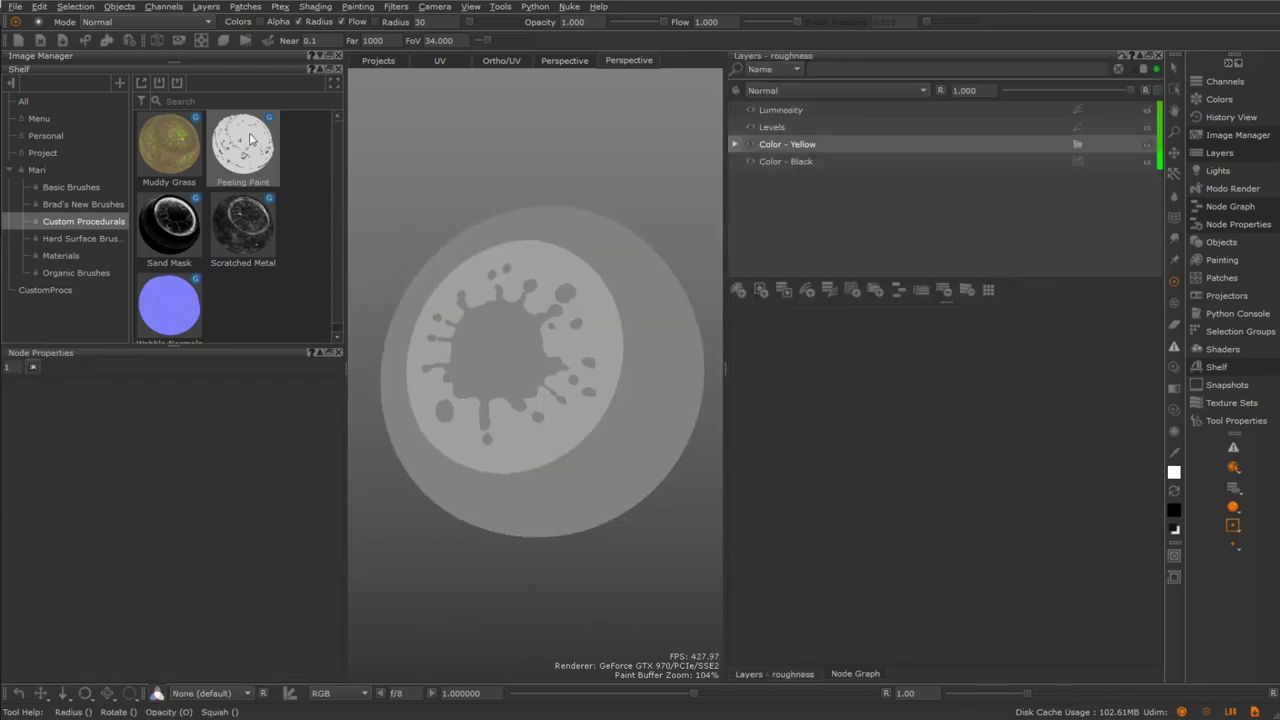
left_click_drag(249, 139, 814, 132)
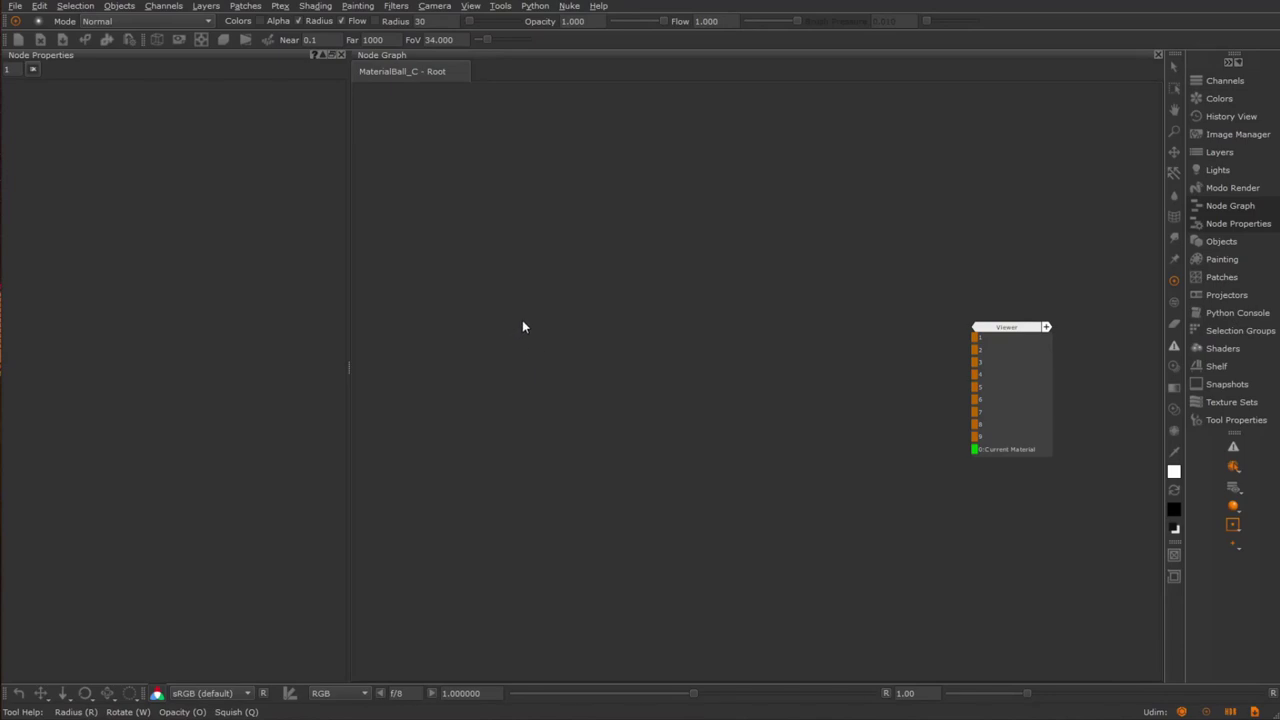
Add a Custom Procedural node to the empty node graph and open its properties.
right_click(526, 322)
mouse_move(601, 395)
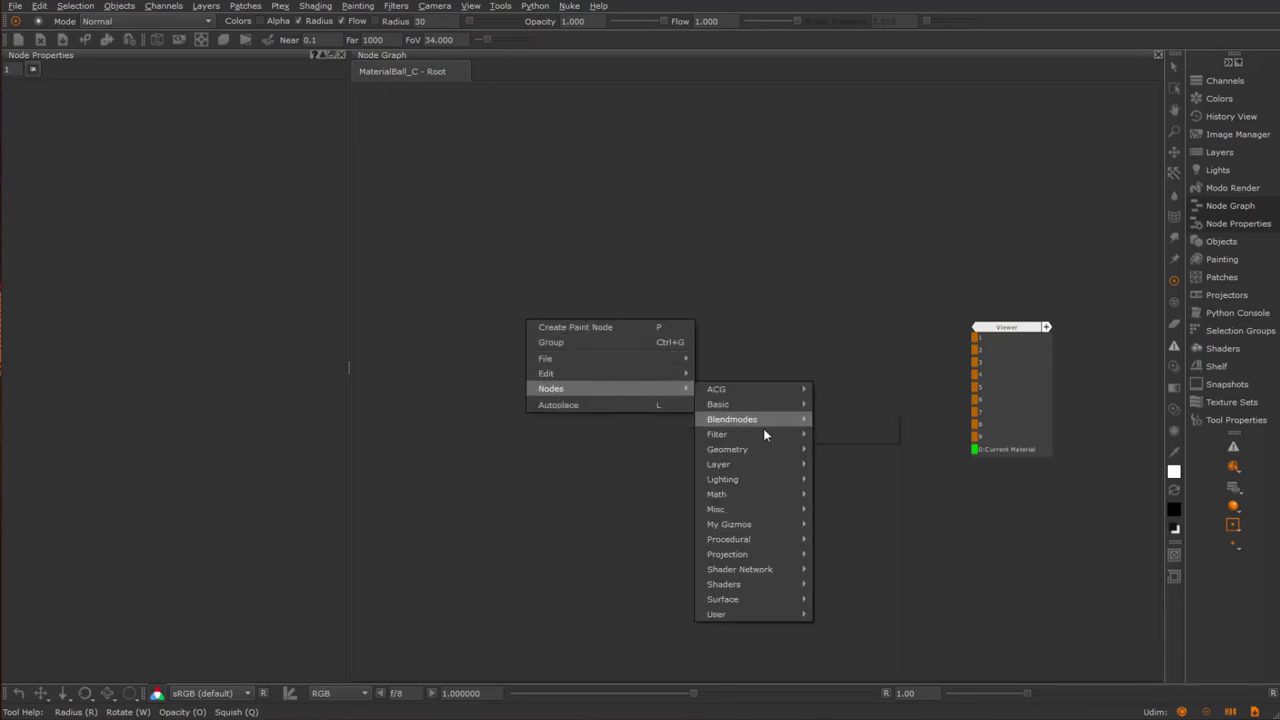
mouse_move(762, 505)
left_click(879, 531)
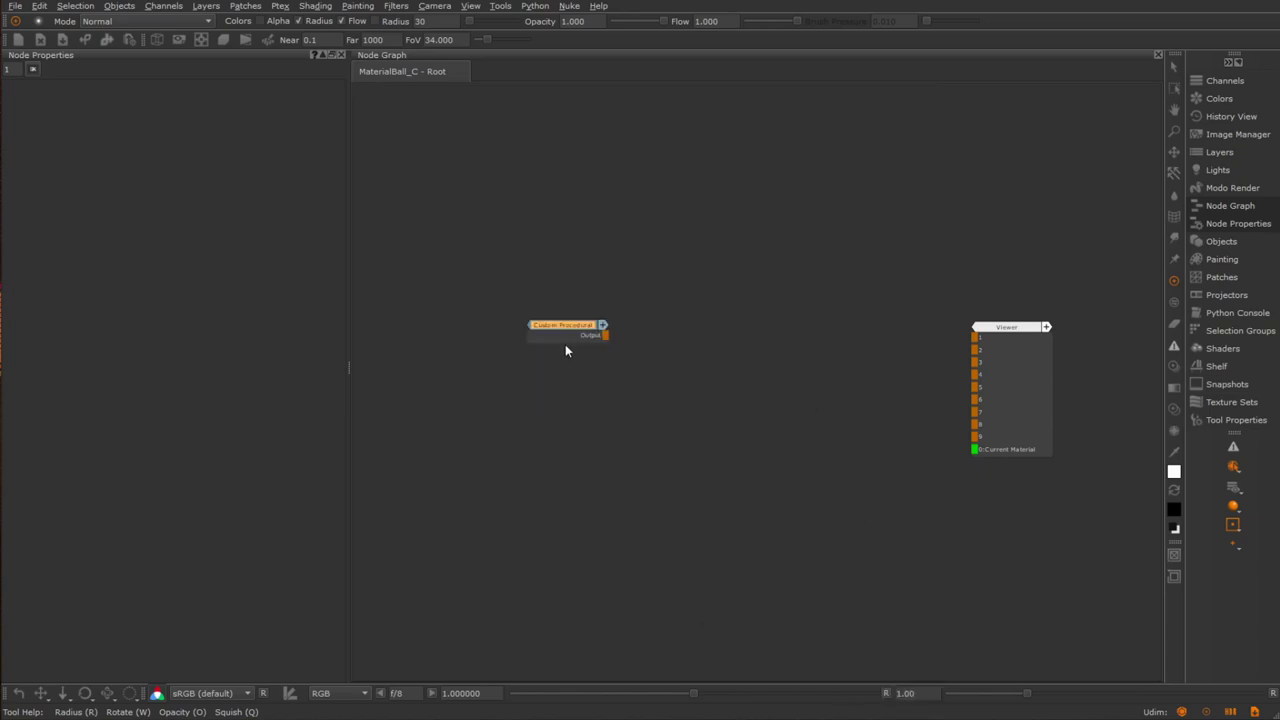
left_click(566, 338)
Add a second Custom Procedural node above the first, and delete both nodes.
key("Tab")
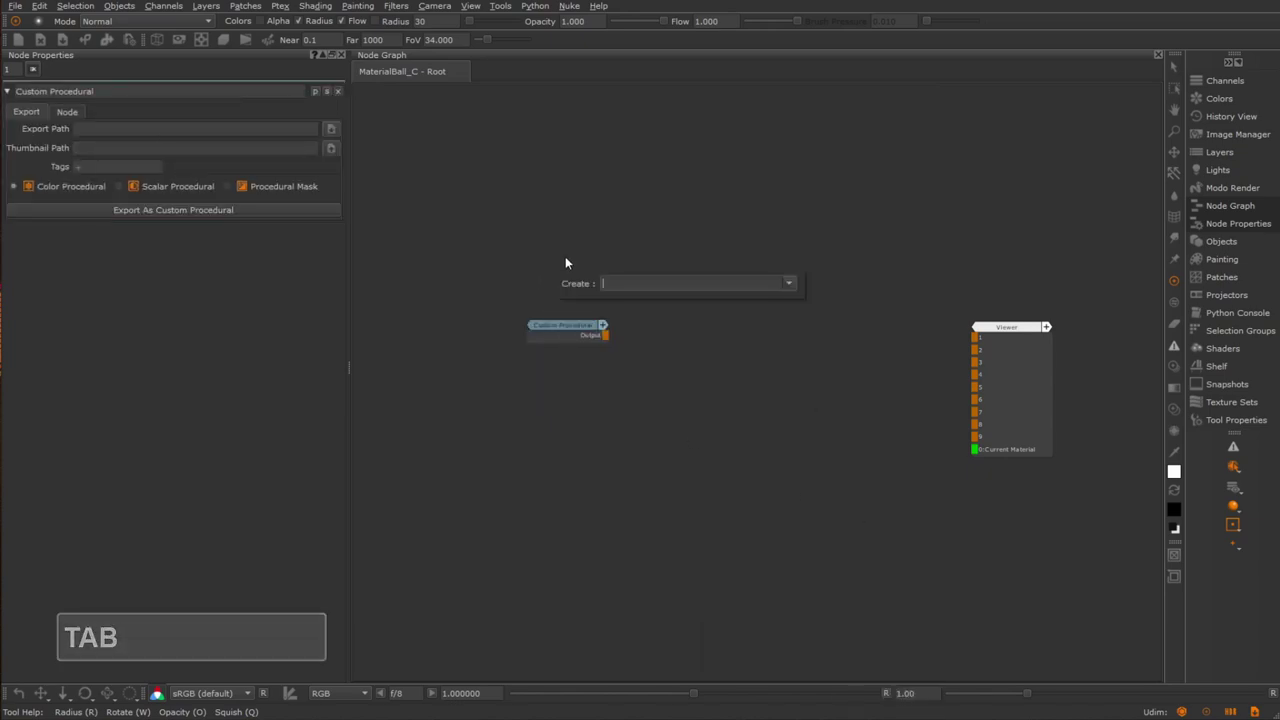
type("custom")
key("Return")
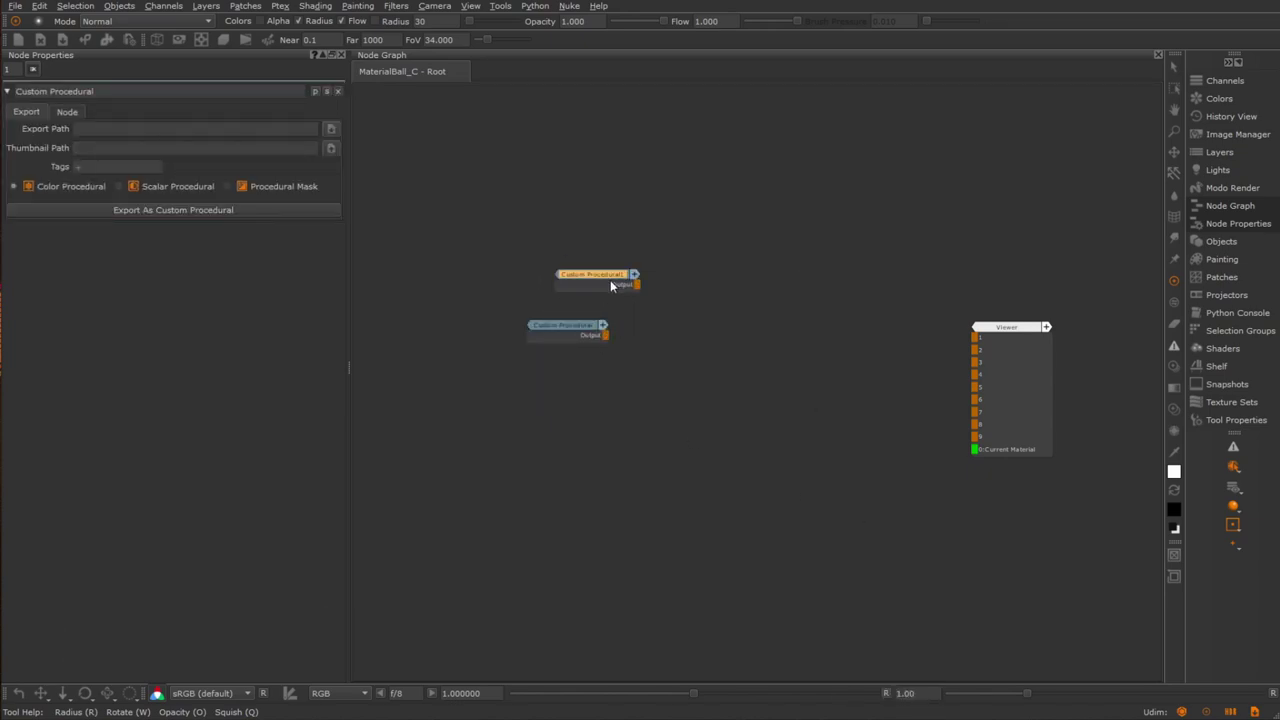
left_click_drag(609, 286, 586, 283)
left_click_drag(486, 214, 697, 443)
key("Delete")
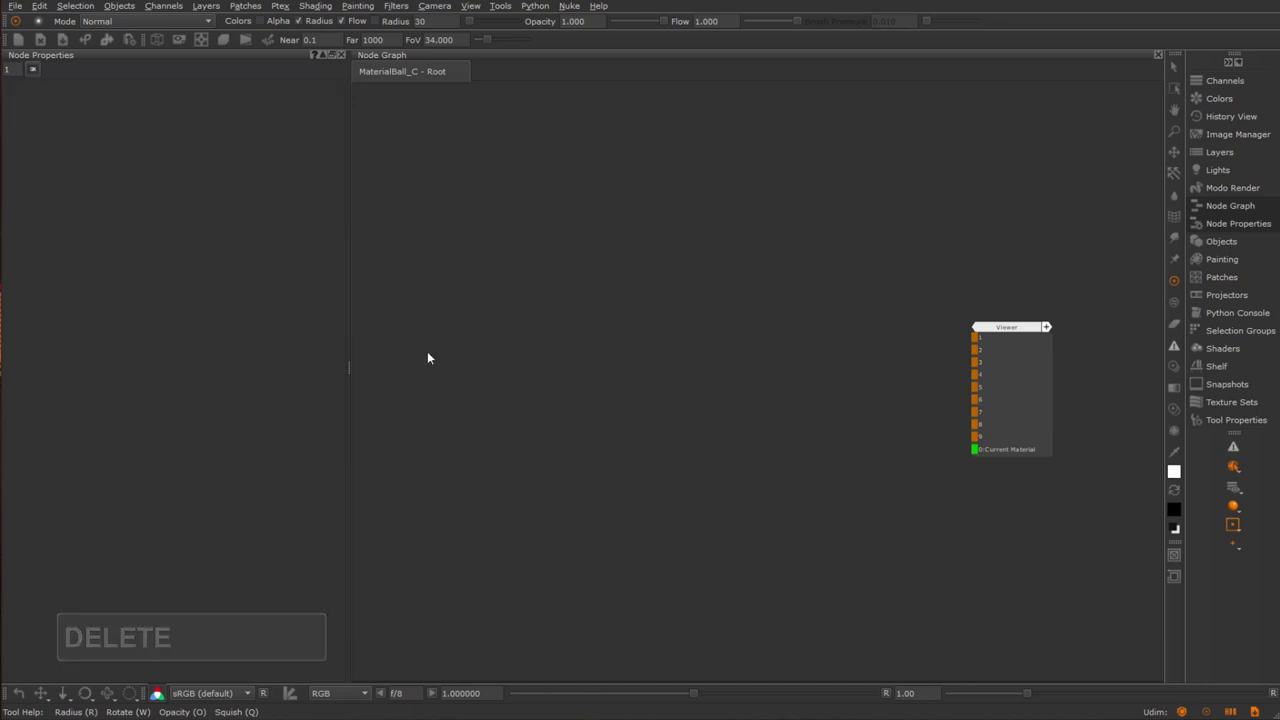
Add Cloud and Perlin nodes and feed both into a new Multiply node.
key("Tab")
type("cloud")
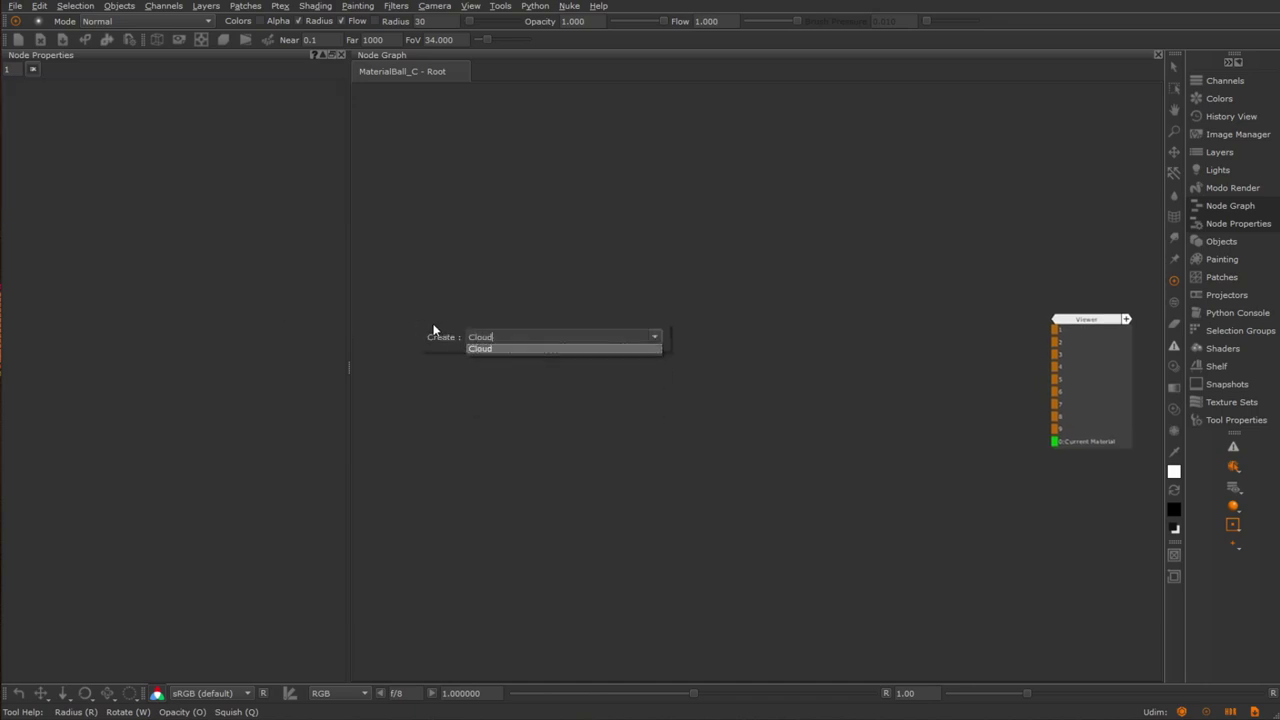
key("Return")
key("Tab")
type("perlin")
key("Return")
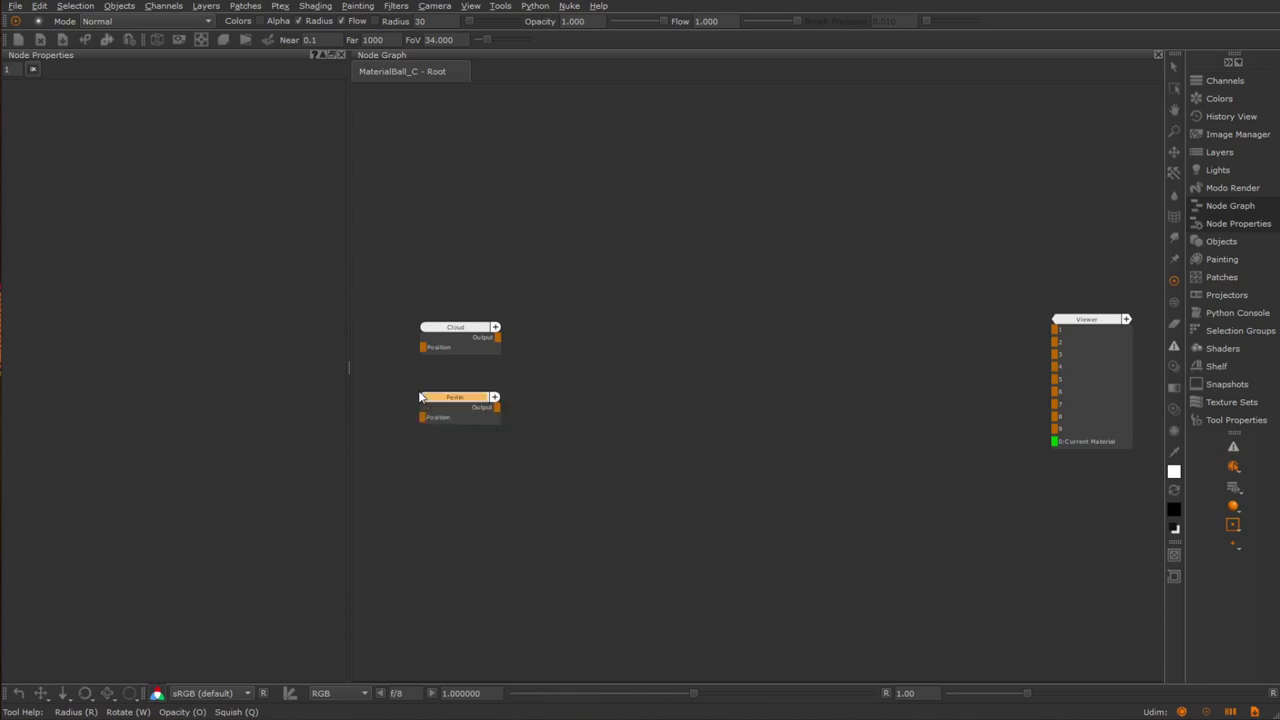
key("Tab")
type("multiply")
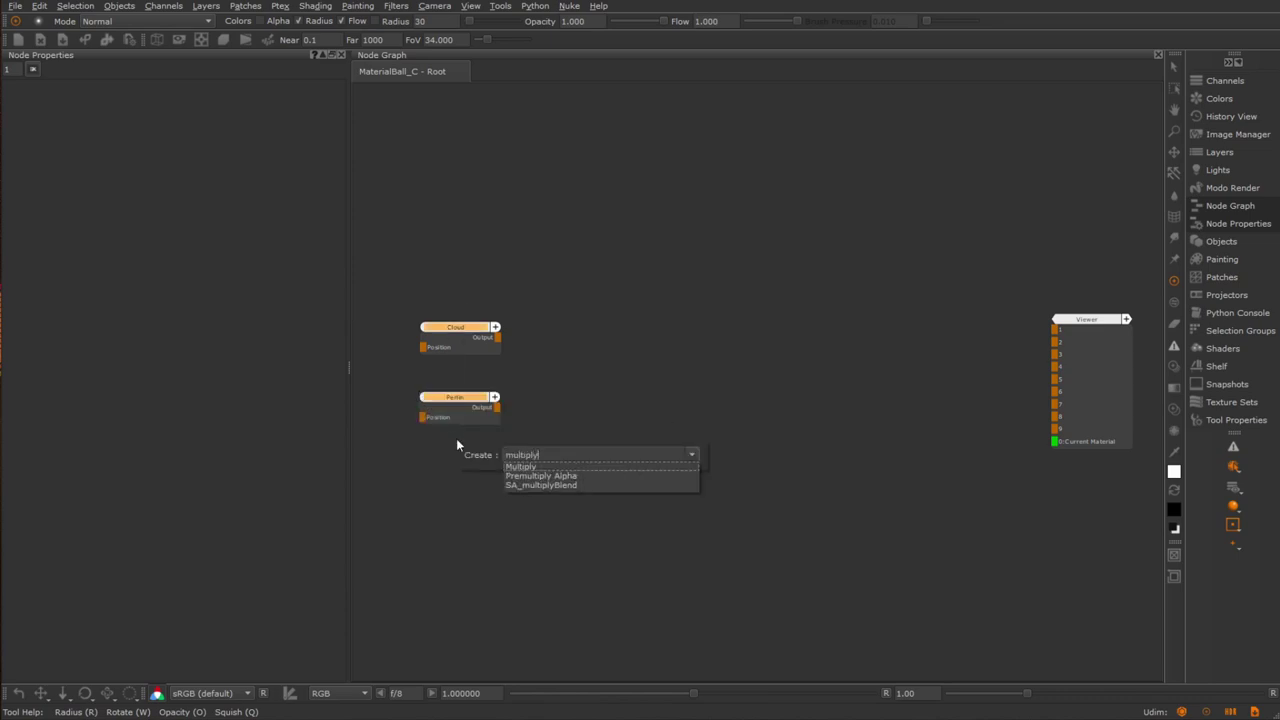
key("Return")
Chain a Levels node and an Invert node after the Multiply node.
key("Tab")
type("levels")
key("Return")
key("Tab")
type("inv")
key("Return")
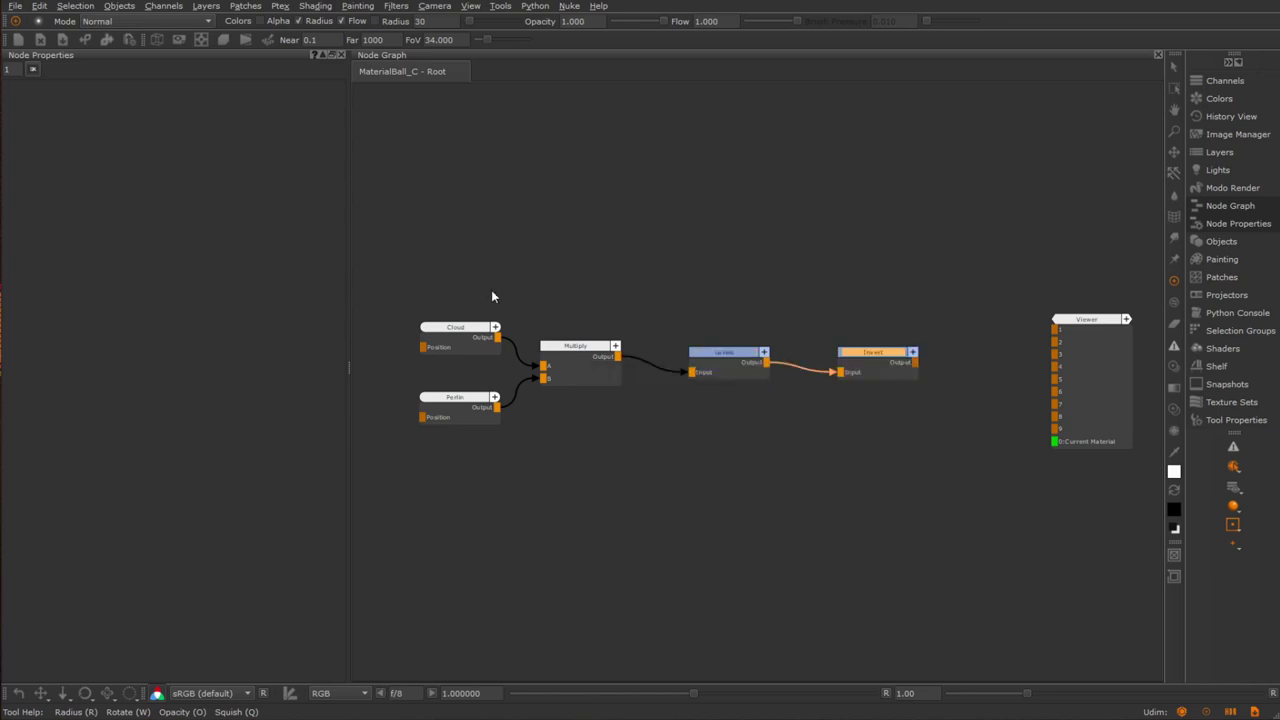
Group the Cloud, Perlin, Multiply, Levels and Invert nodes into a Custom Procedural node.
left_click_drag(416, 274, 632, 348)
key("ctrl+g")
left_click(257, 201)
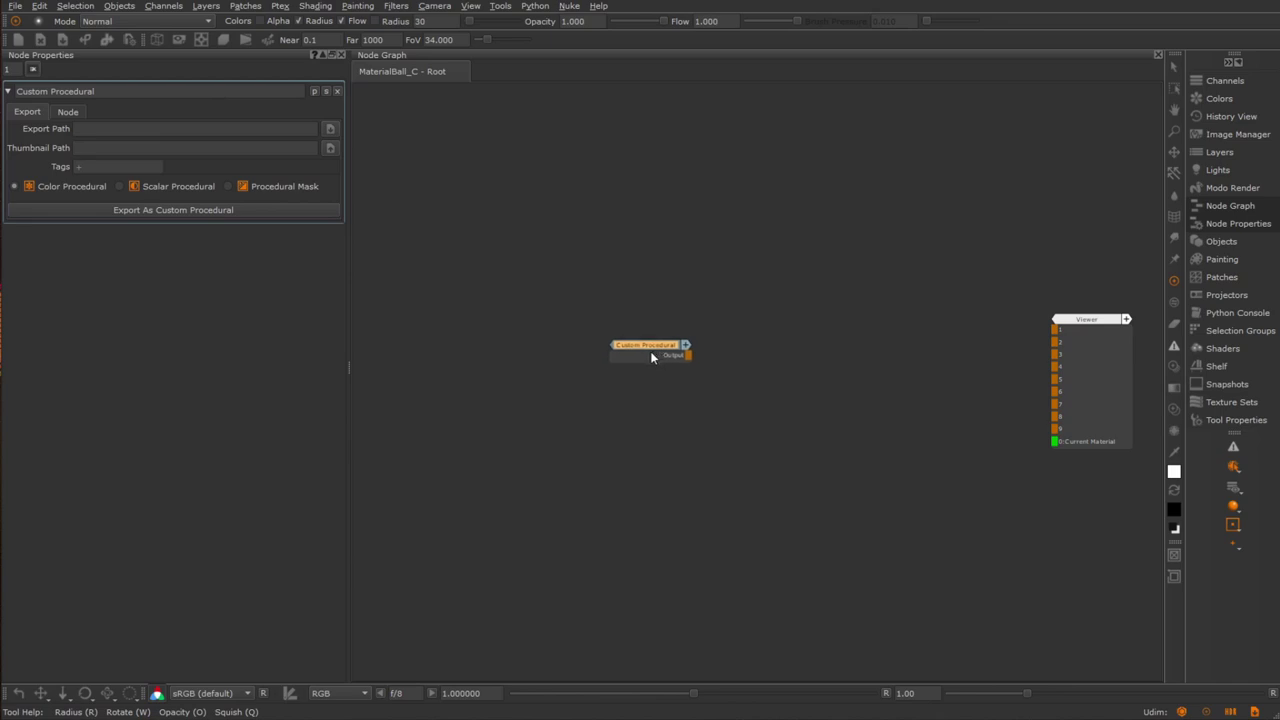
Inside the group, promote the ColCorrect output and input level controls and the Invert node's R, G and B components.
key("ctrl+Return")
key("n")
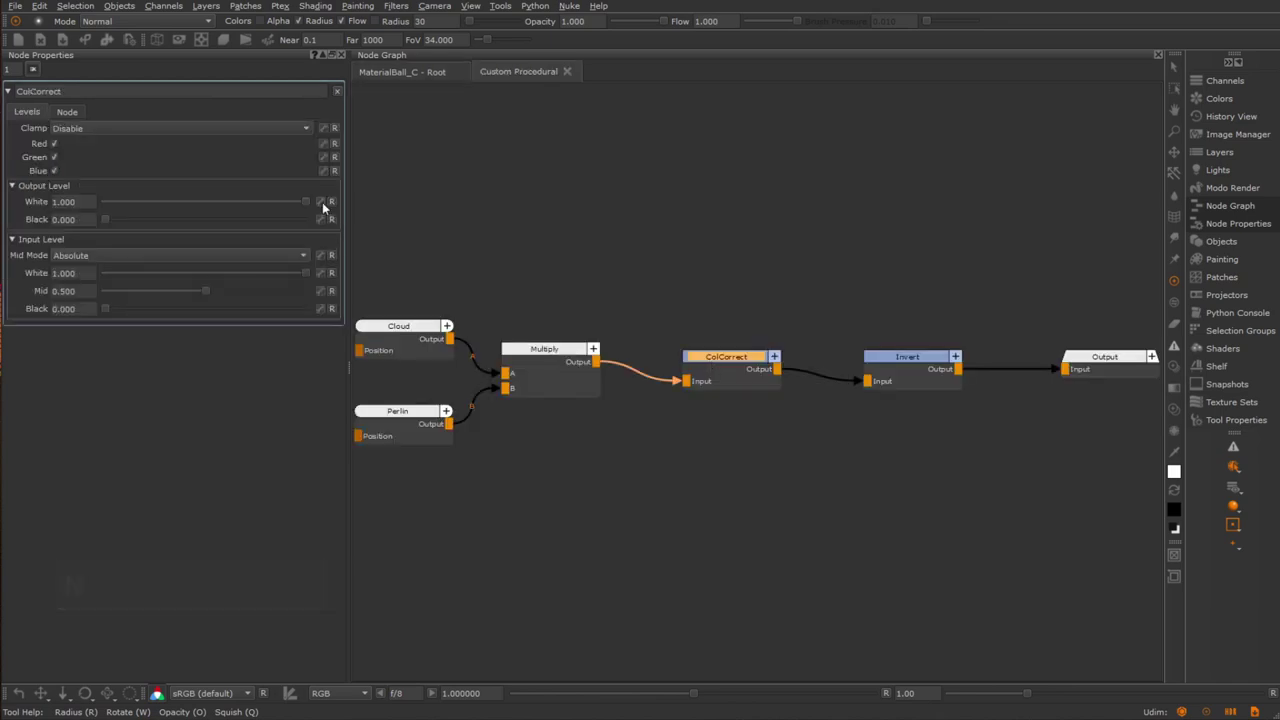
key("n")
left_click(566, 71)
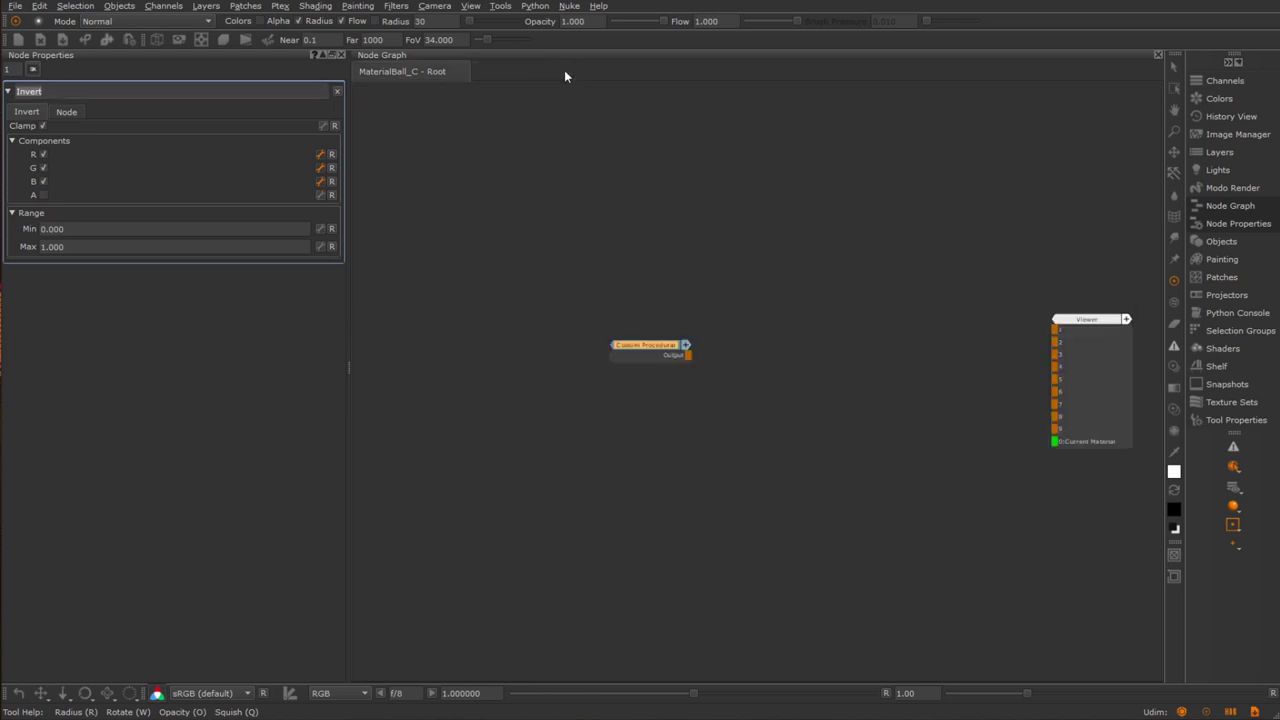
Choose Scalar Procedural as the export type and rename the node My Groovy Procedural :D.
left_click(132, 113)
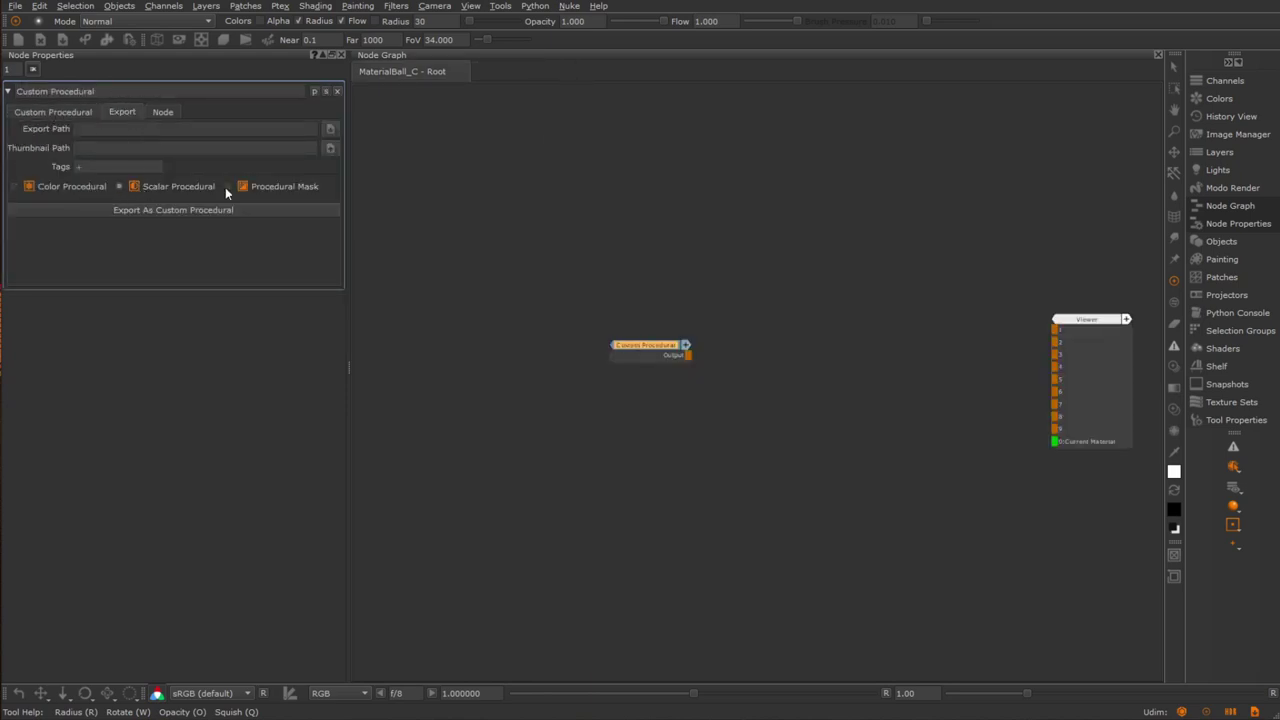
left_click(269, 193)
double_click(50, 91)
type("My Groovy Procedural ")
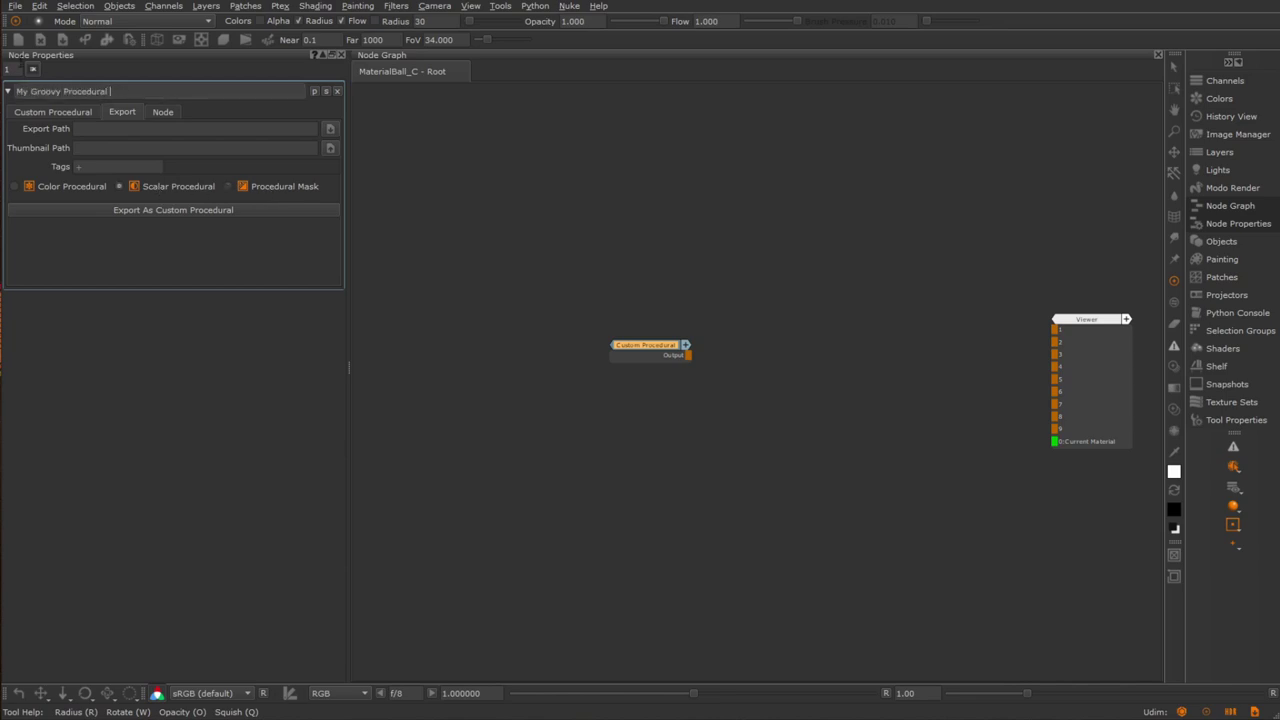
type(":D")
key("Return")
Enter "A Groovy Procedural Node :)" as the node's description.
left_click(162, 112)
left_click_drag(10, 129, 162, 129)
type("A  Groovy Procedural Node :)")
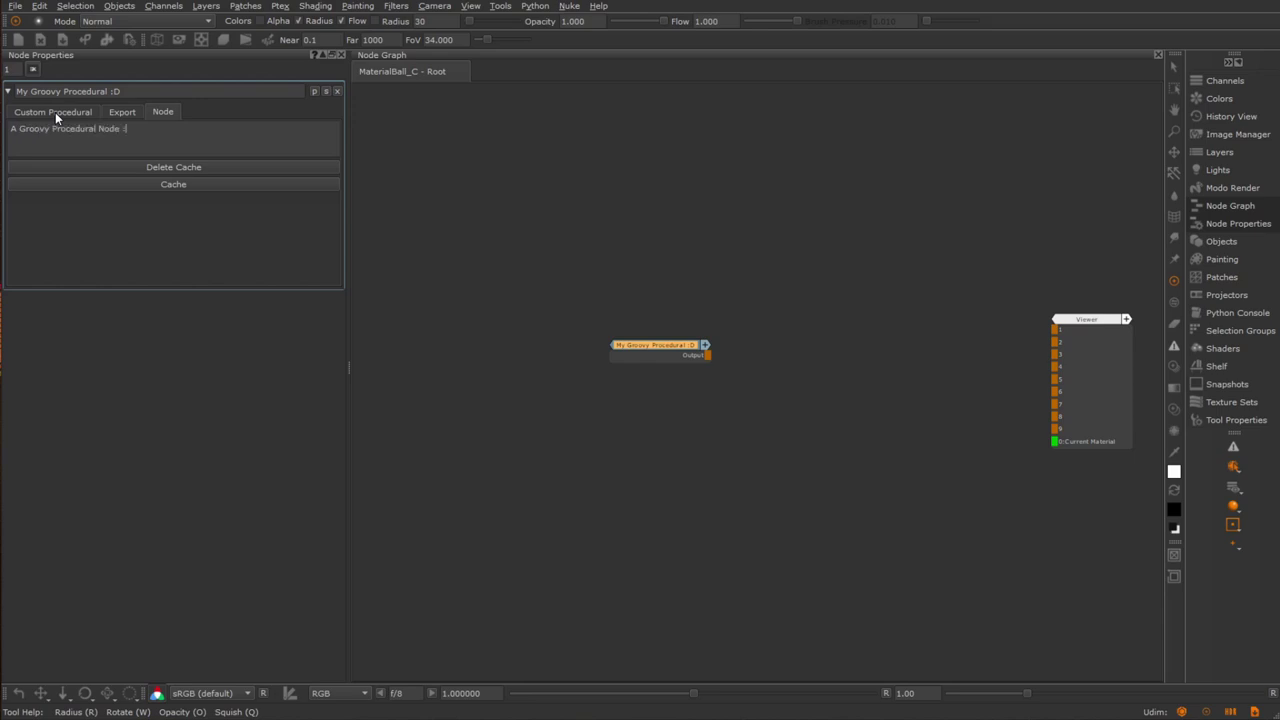
Add the export tags groovy and mine to the procedural.
left_click(88, 113)
left_click(117, 112)
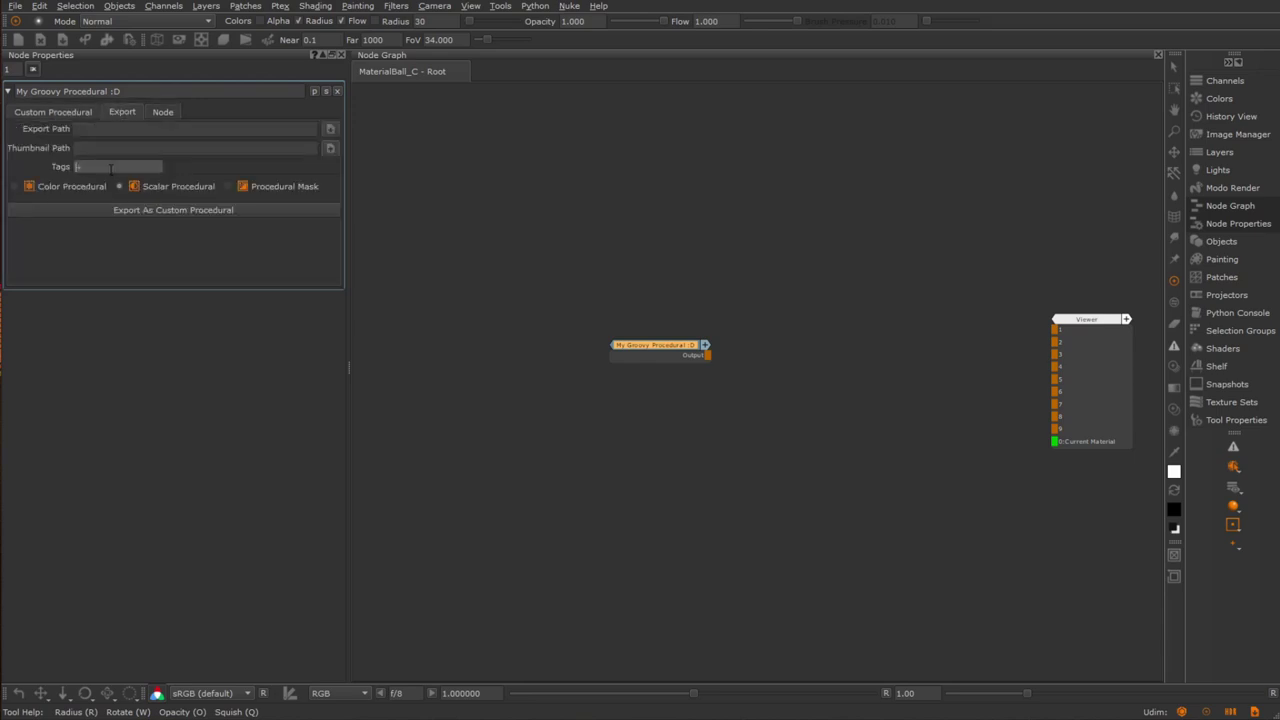
left_click(109, 168)
left_click(109, 172)
left_click(109, 169)
left_click(109, 178)
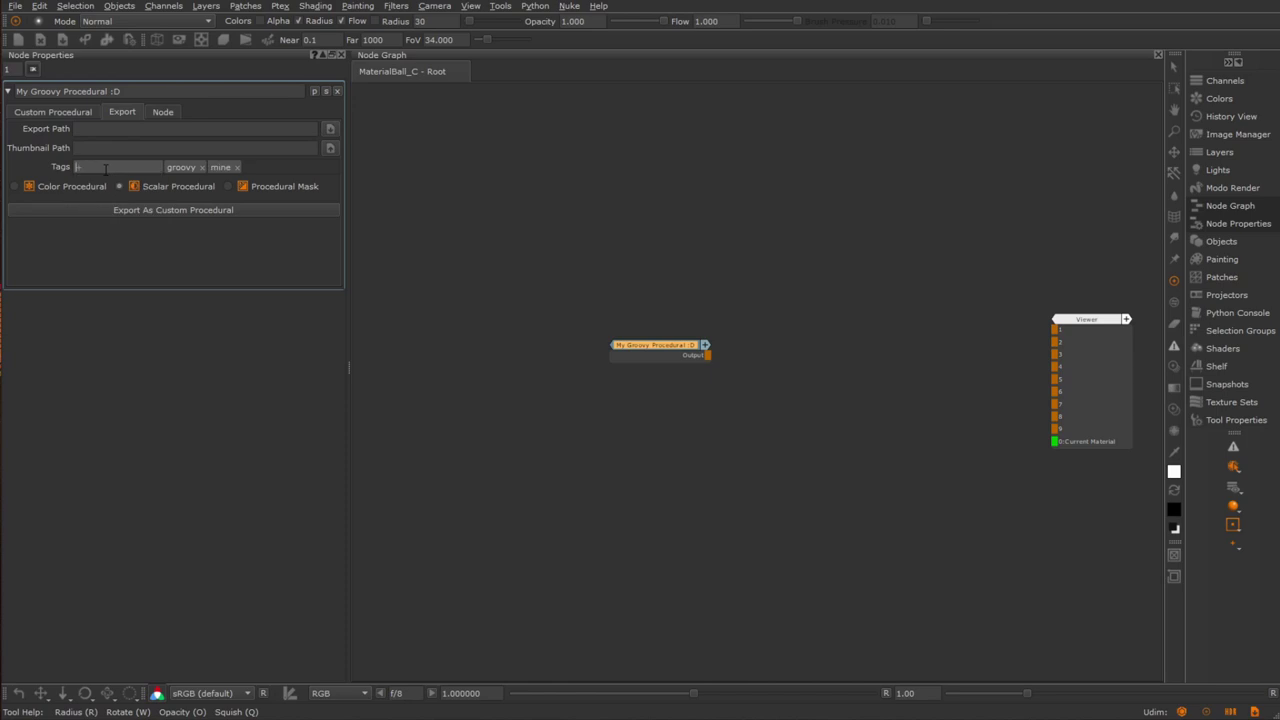
Set the export path to groovyProcedural.mpc in Y:/Docs/Mari/Samples and export the custom procedural.
left_click(330, 129)
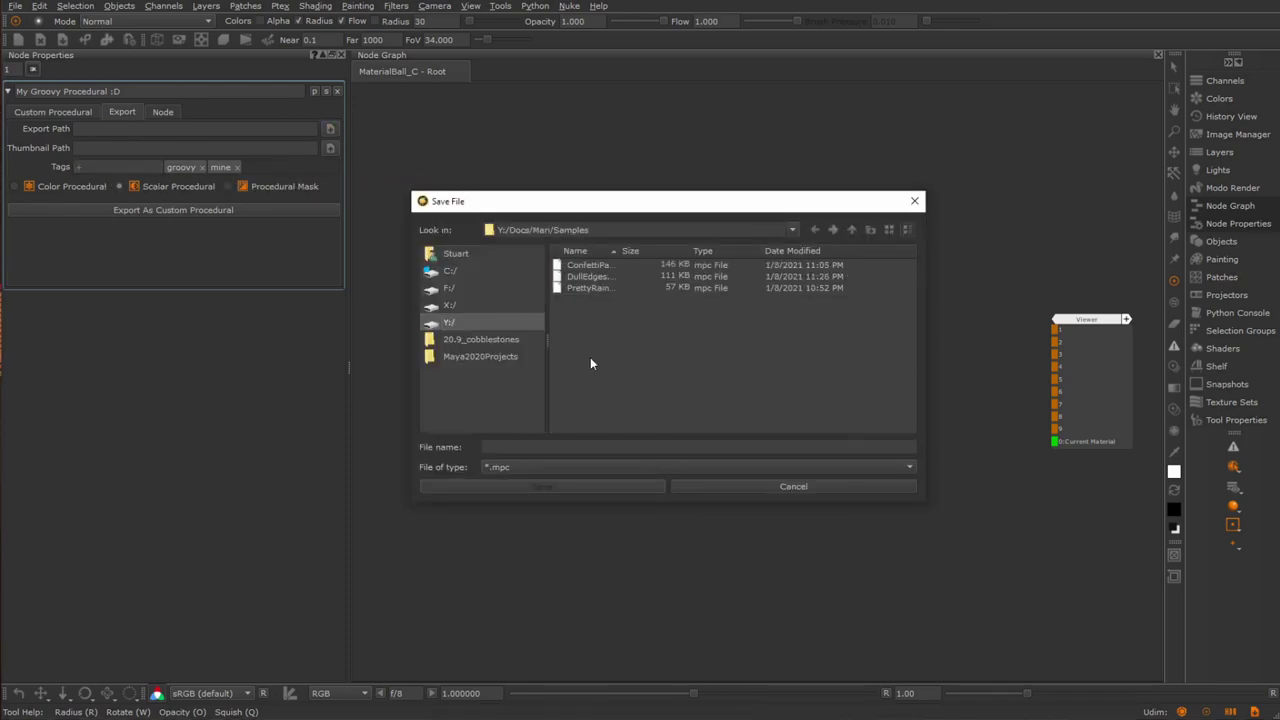
left_click(526, 447)
type("groovyProcedural")
key("Return")
left_click(760, 362)
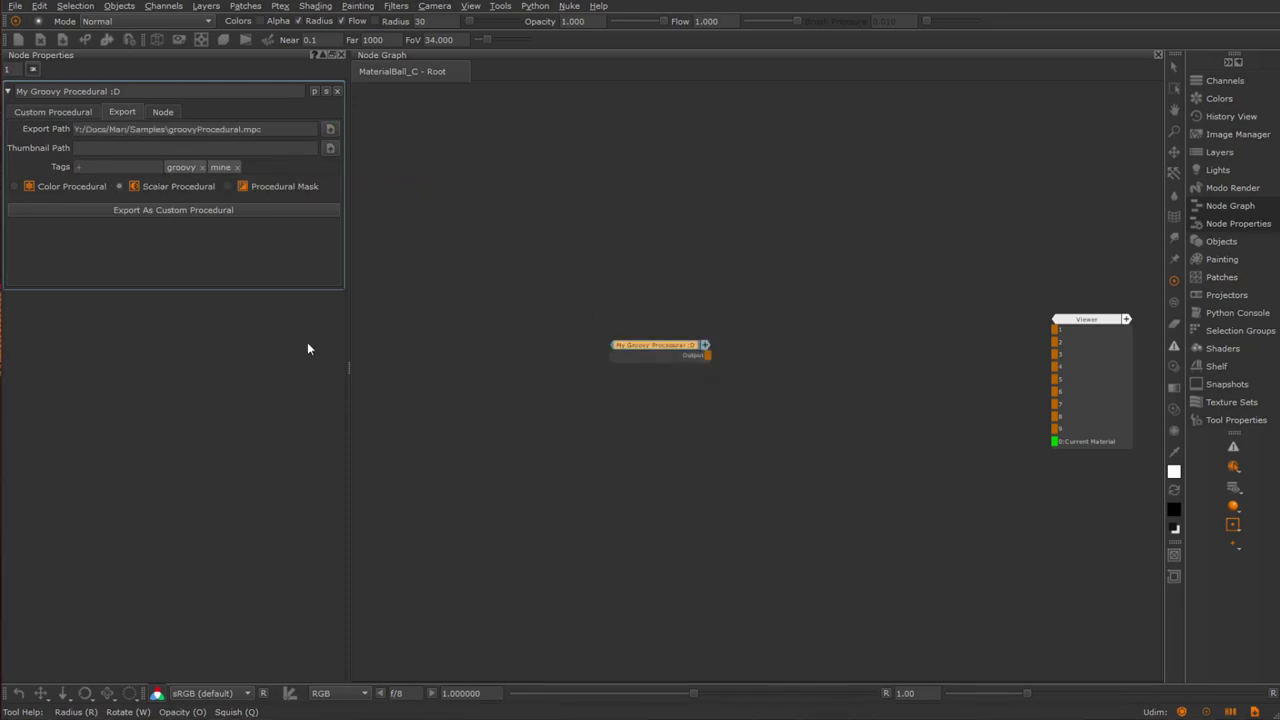
left_click(99, 152)
left_click(264, 208)
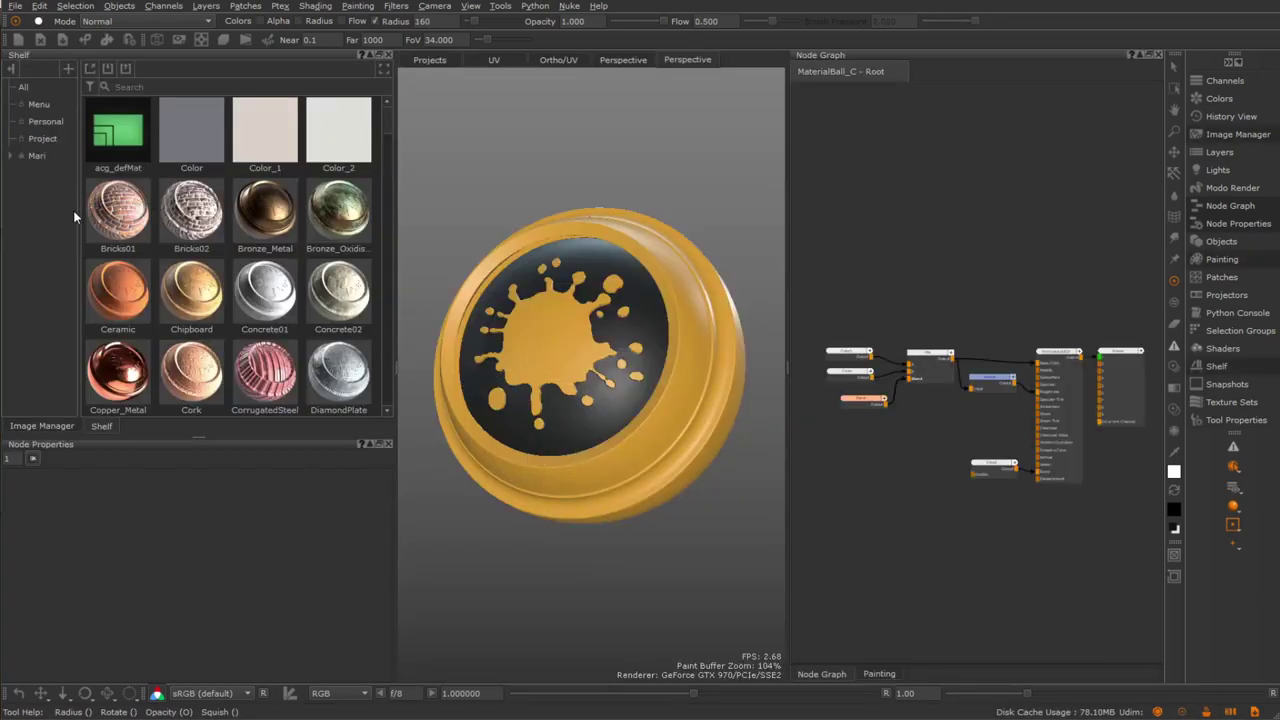
Create a shelf named MyProcedurals and import the PrettyRainbows, GroovyProcedural, DullEdges and ConfettiParty files into it.
type("MyProcedurals")
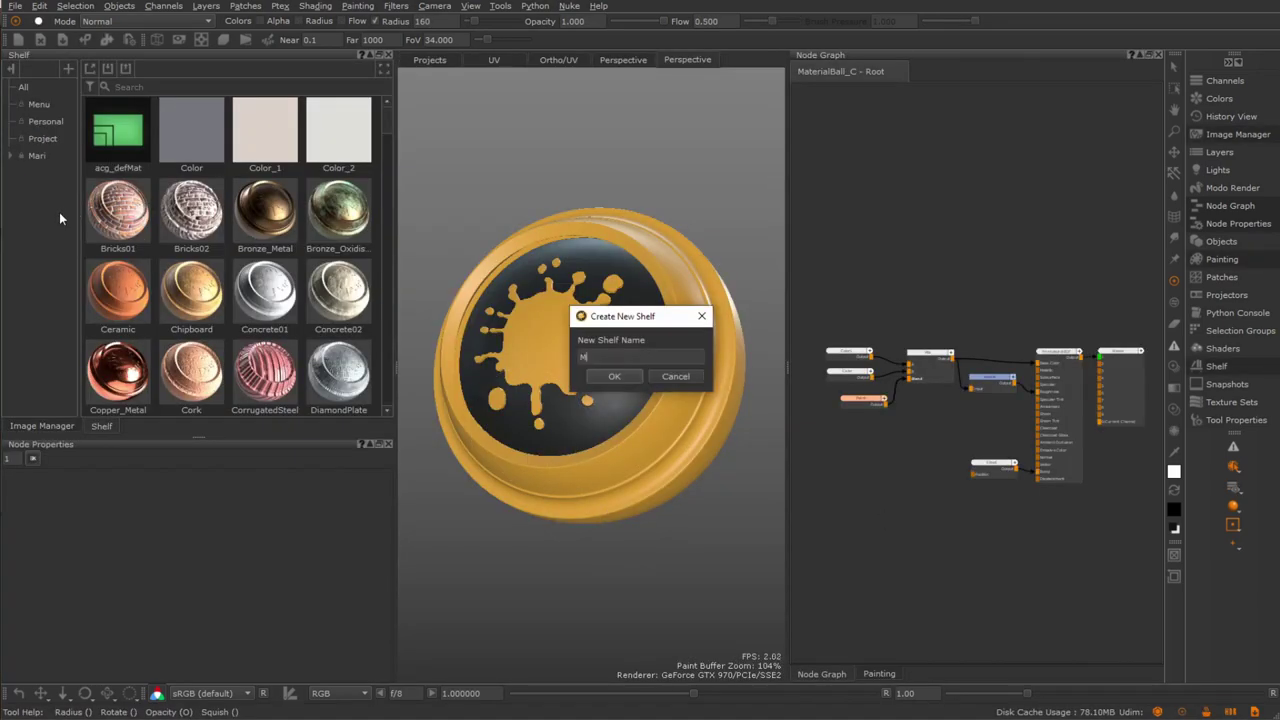
key("Return")
right_click(145, 164)
left_click(188, 171)
left_click(586, 277)
left_click(580, 309, "shift")
left_click(543, 486)
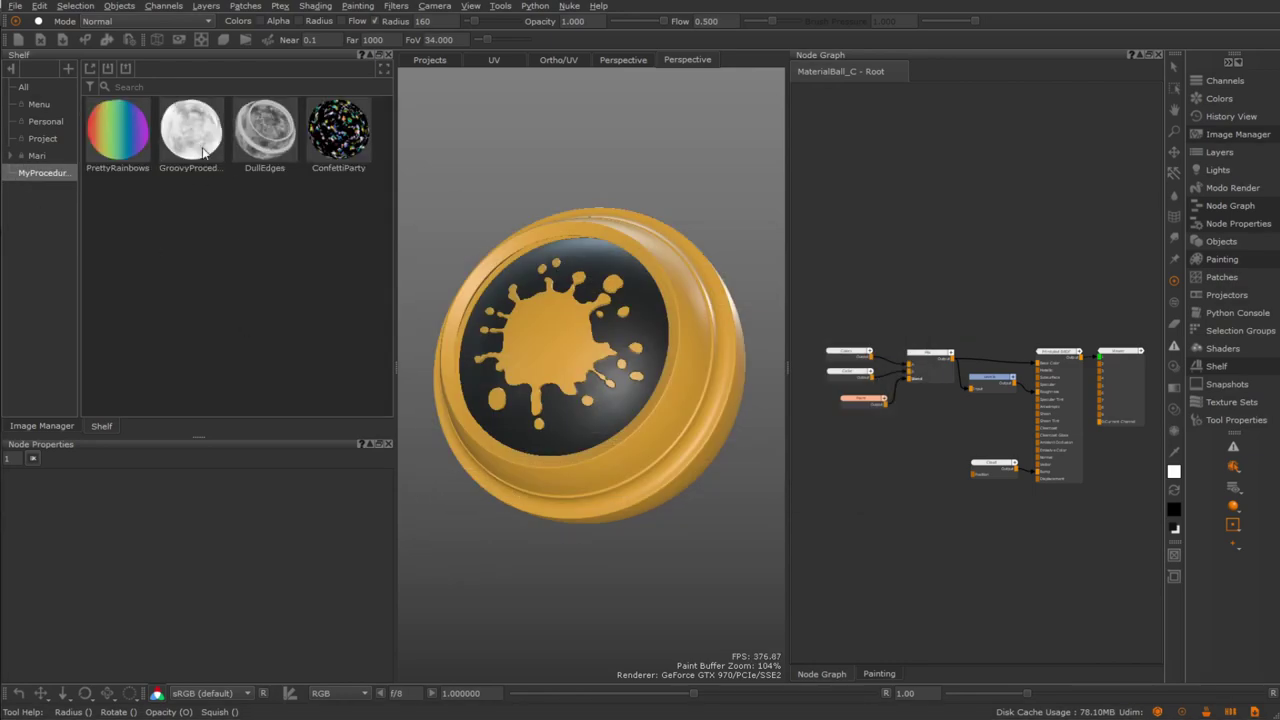
Add GroovyProcedural from the MyProcedurals shelf to the node graph and open its group.
left_click_drag(192, 135, 1038, 362)
left_click(904, 263)
scroll(1005, 312, "up", 5)
double_click(912, 302, "ctrl")
Replace the Perlin node with an Oil node connected to the Multiply node's B input.
scroll(912, 411, "up", 3)
middle_click_drag(884, 364, 870, 442)
key("Tab")
type("Oil")
key("Return")
left_click_drag(969, 460, 1001, 325)
left_click(902, 366)
key("Delete")
left_click_drag(928, 456, 897, 389)
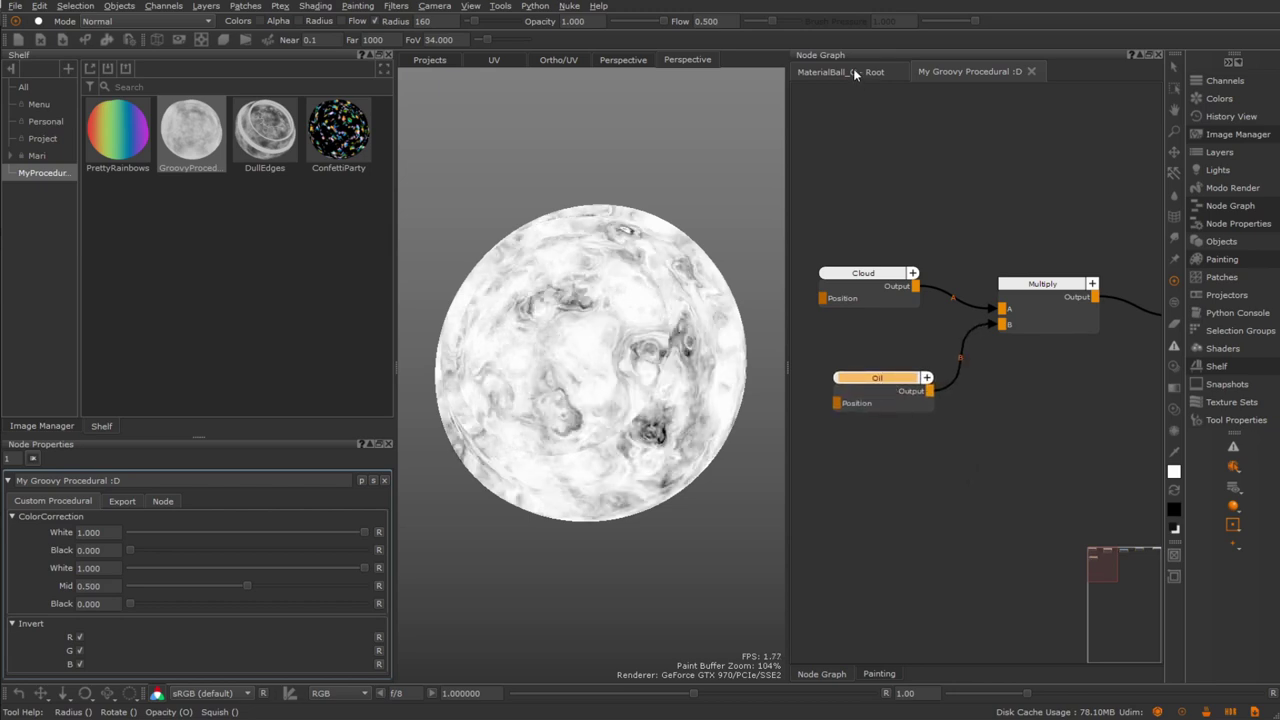
Export the edited procedural from the root graph, overwriting GroovyProcedural.mpc in Y:/Docs/Mari/Samples.
left_click(850, 71)
left_click(122, 501)
left_click(377, 518)
left_click(449, 322)
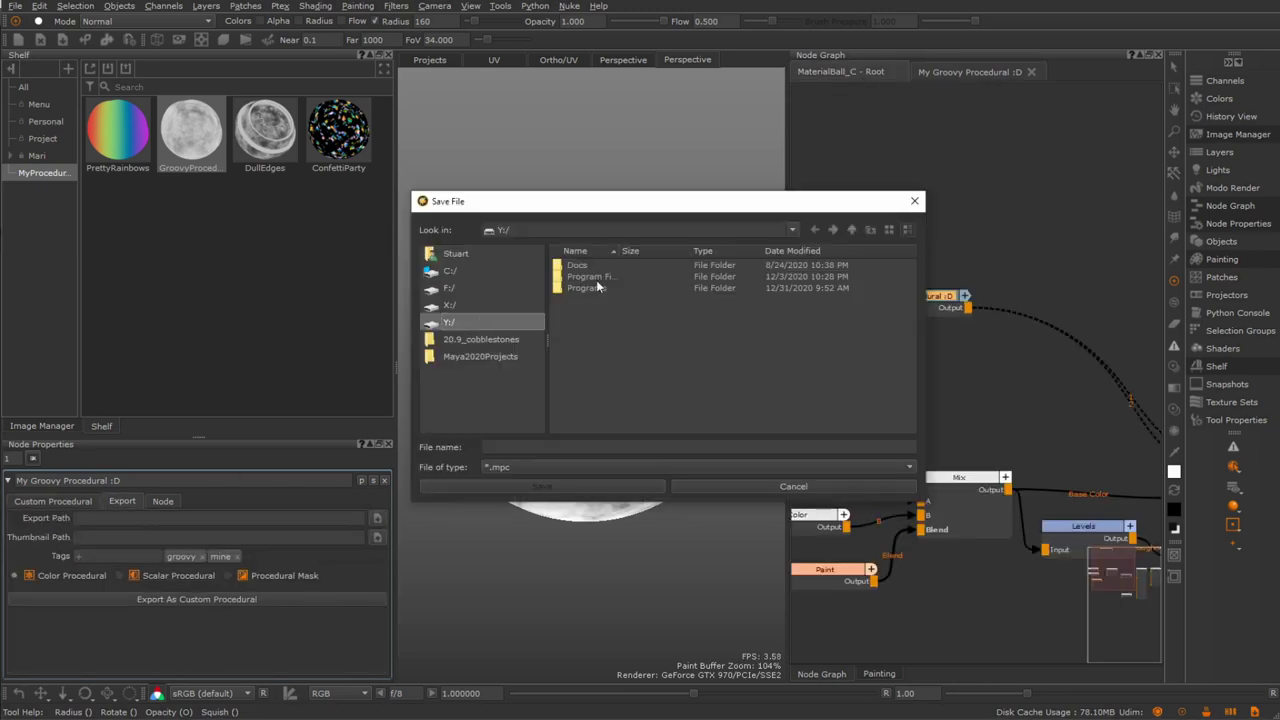
double_click(580, 265)
double_click(589, 311)
double_click(588, 365)
left_click(600, 288)
double_click(600, 288)
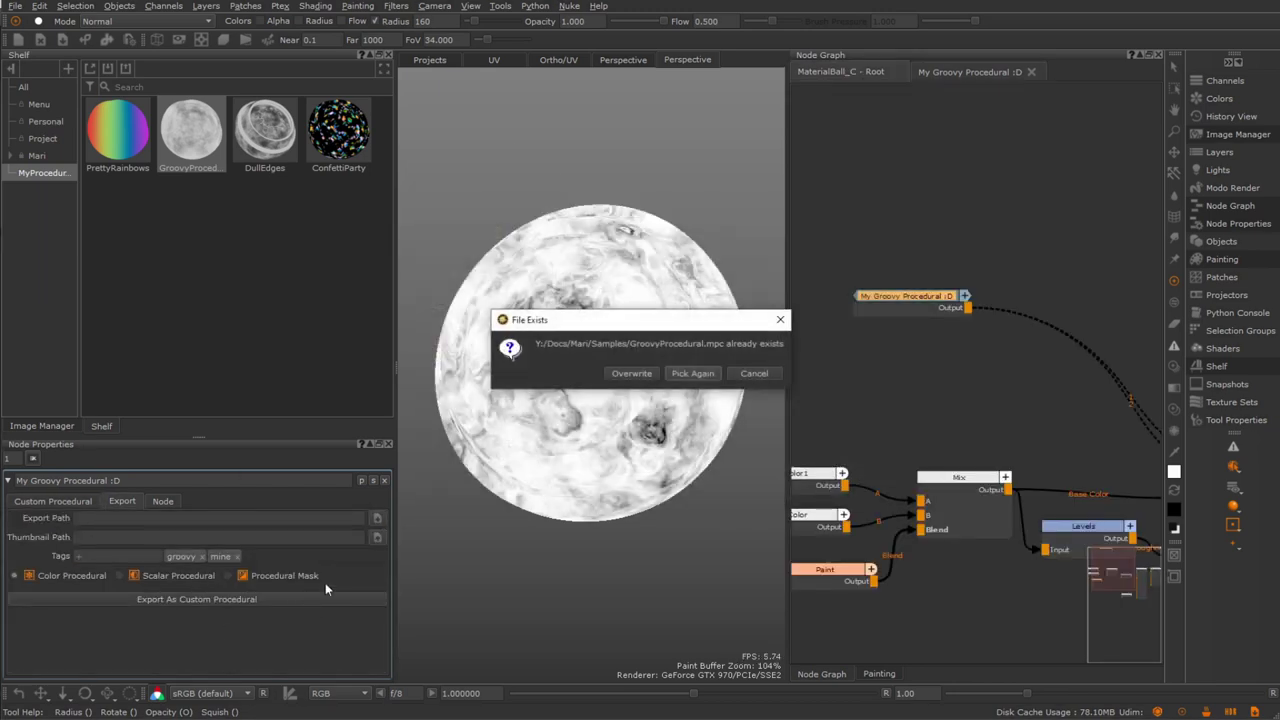
left_click(630, 374)
left_click(766, 363)
left_click(230, 598)
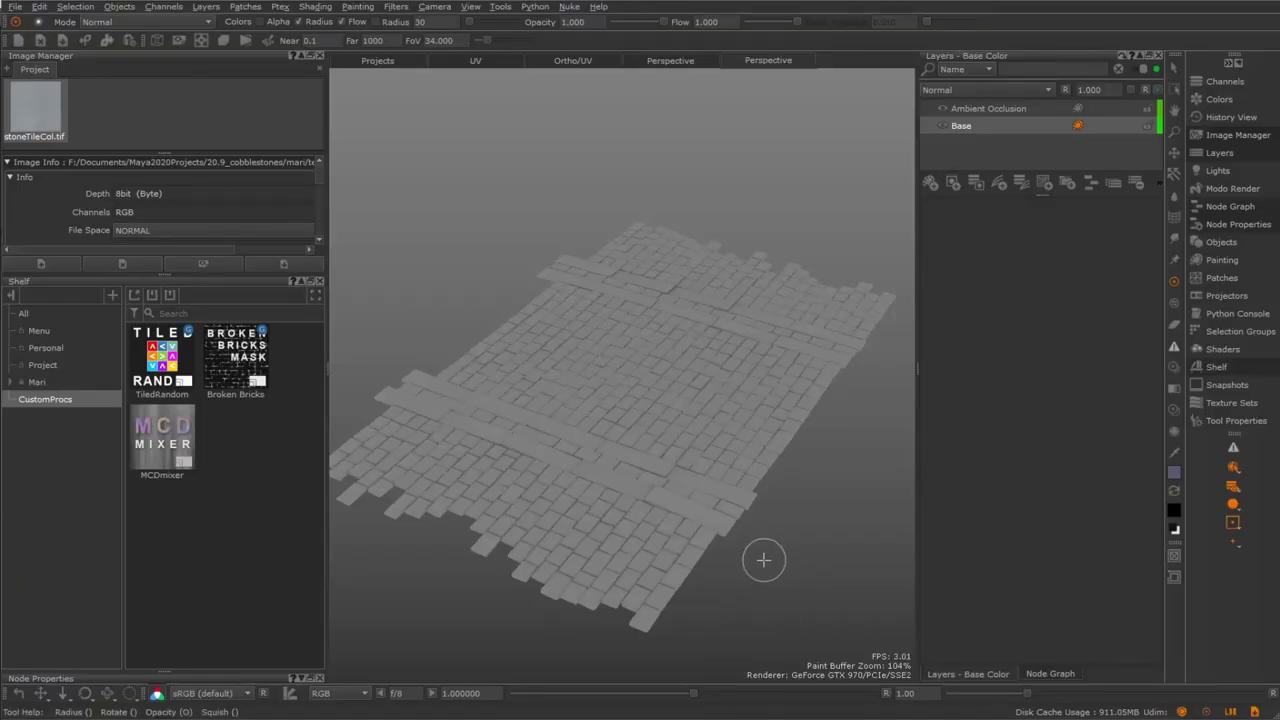
Examine the cobblestone model from a closer angle and preview the TiledRandom procedural on the CustomProcs shelf.
middle_click_drag(763, 557, 746, 565)
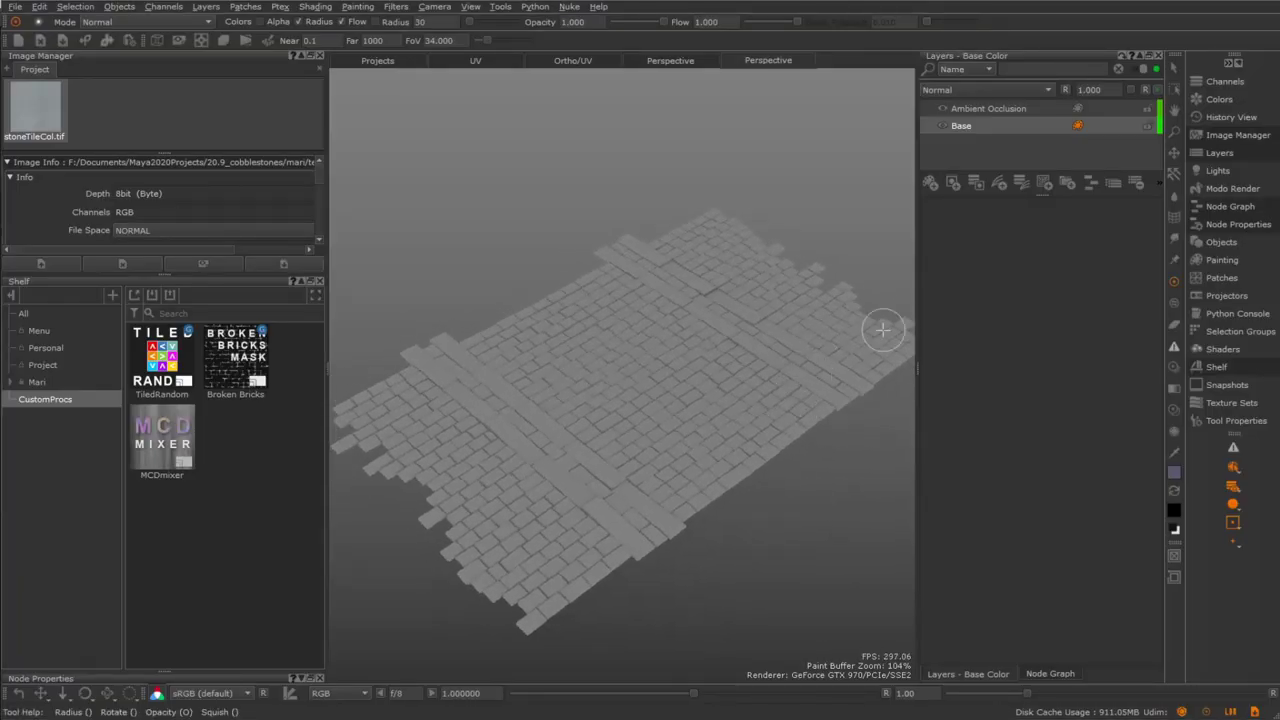
middle_click_drag(720, 380, 790, 455)
key("w")
key("w")
left_click_drag(795, 568, 763, 571, "alt")
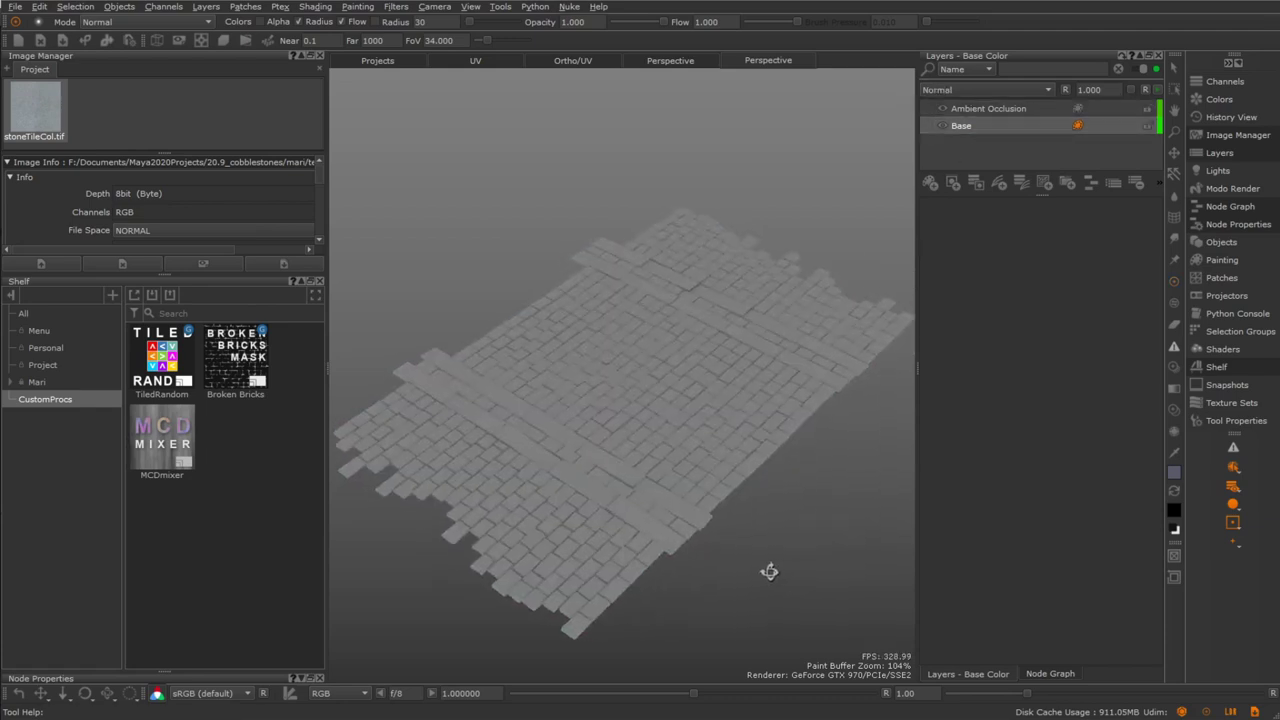
right_click_drag(763, 571, 763, 503, "alt")
mouse_move(172, 362)
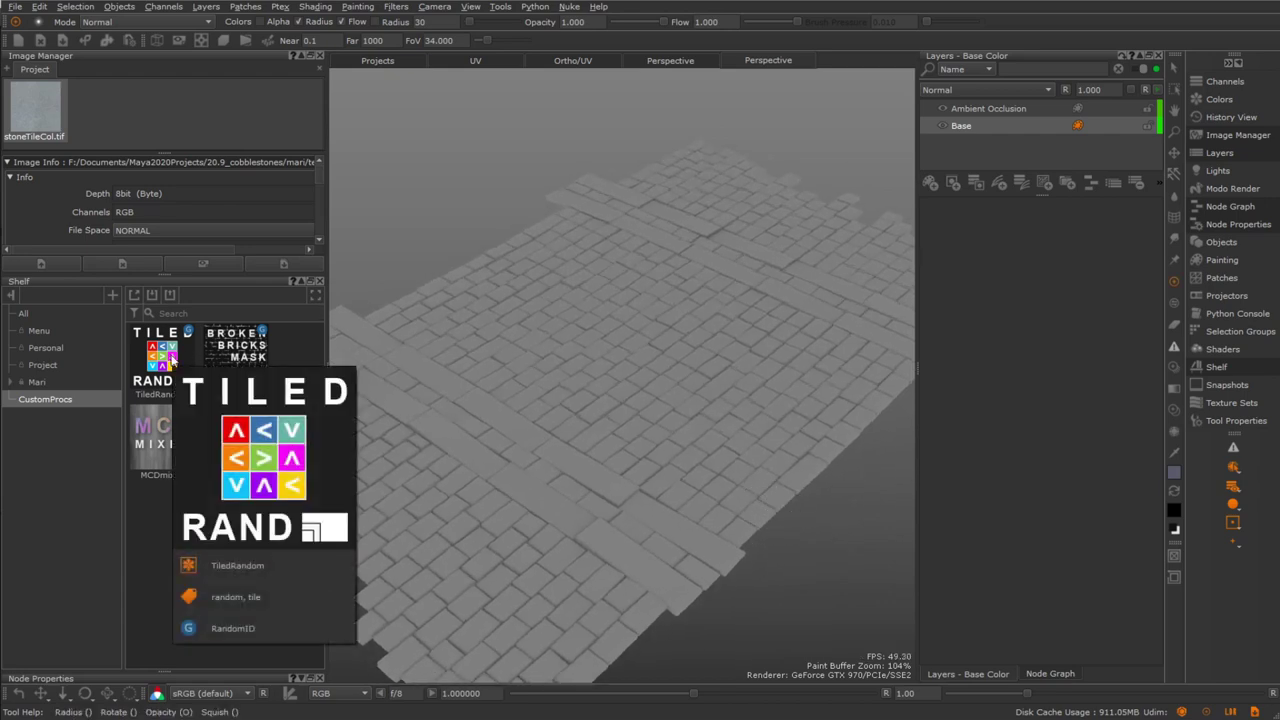
Add the TiledRandom procedural above the Base layer in Base Color and display the RandomID channel on the cobblestone model.
left_click_drag(172, 362, 1025, 125)
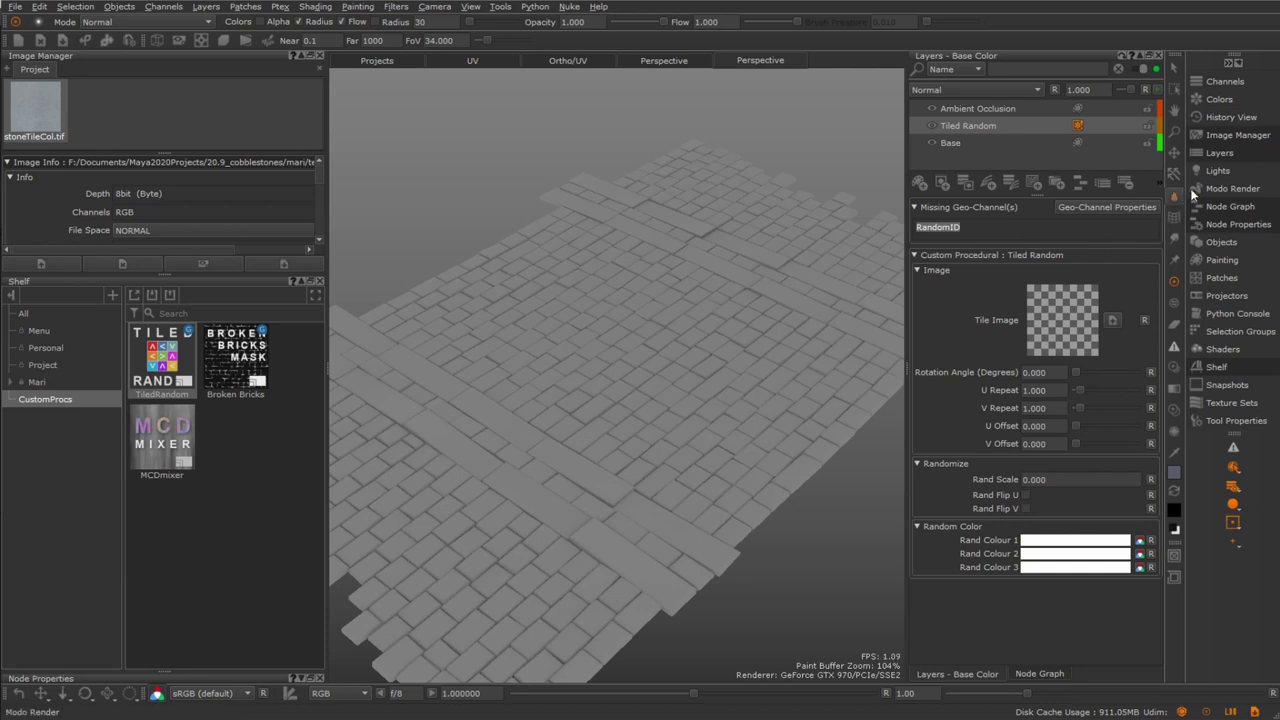
left_click(1217, 80)
left_click(939, 127)
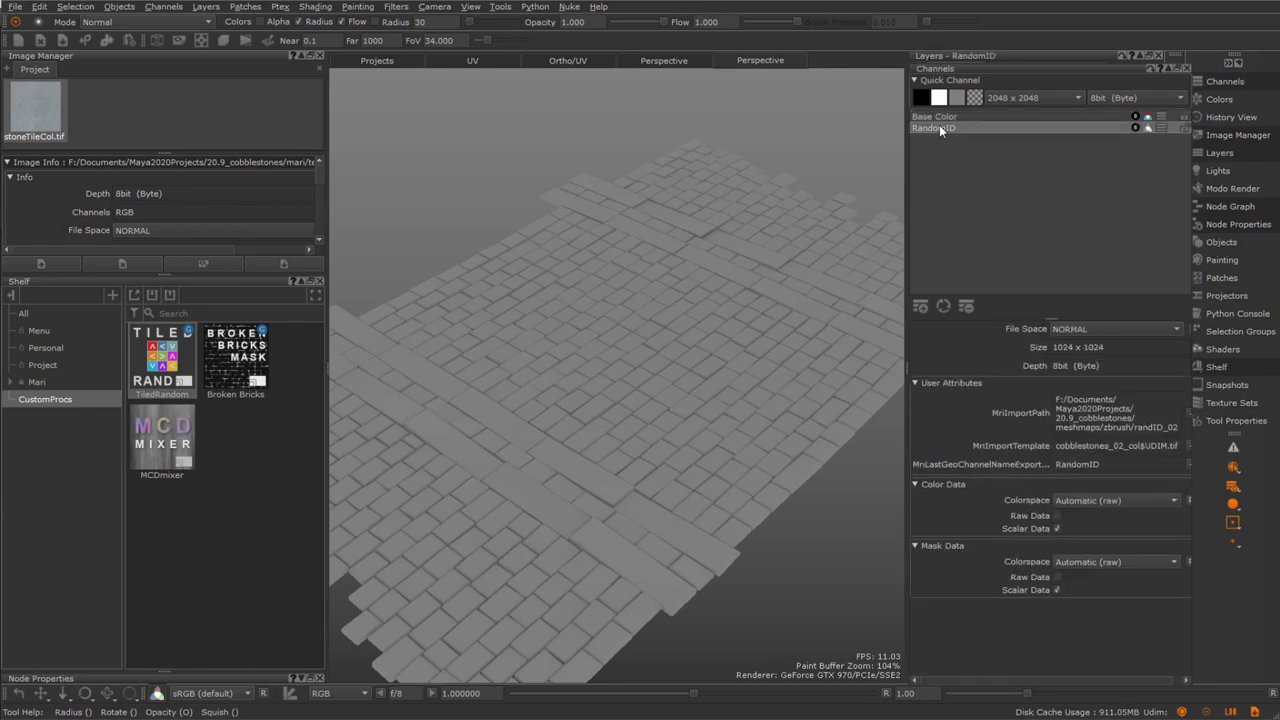
left_click_drag(681, 440, 726, 426, "alt")
right_click_drag(726, 426, 694, 429, "alt")
left_click_drag(694, 429, 688, 441, "alt")
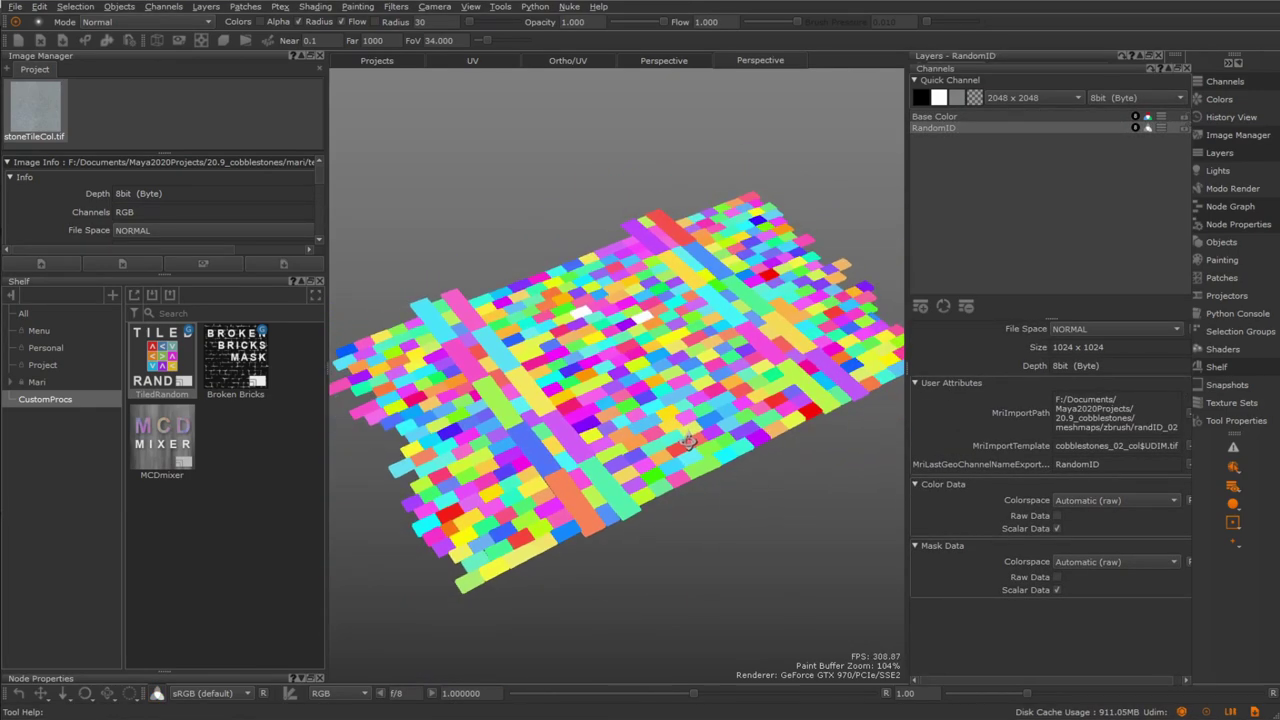
Export the RandomID channel flattened to a geo-channel and make Base Color the current channel again.
right_click(914, 127)
mouse_move(1073, 299)
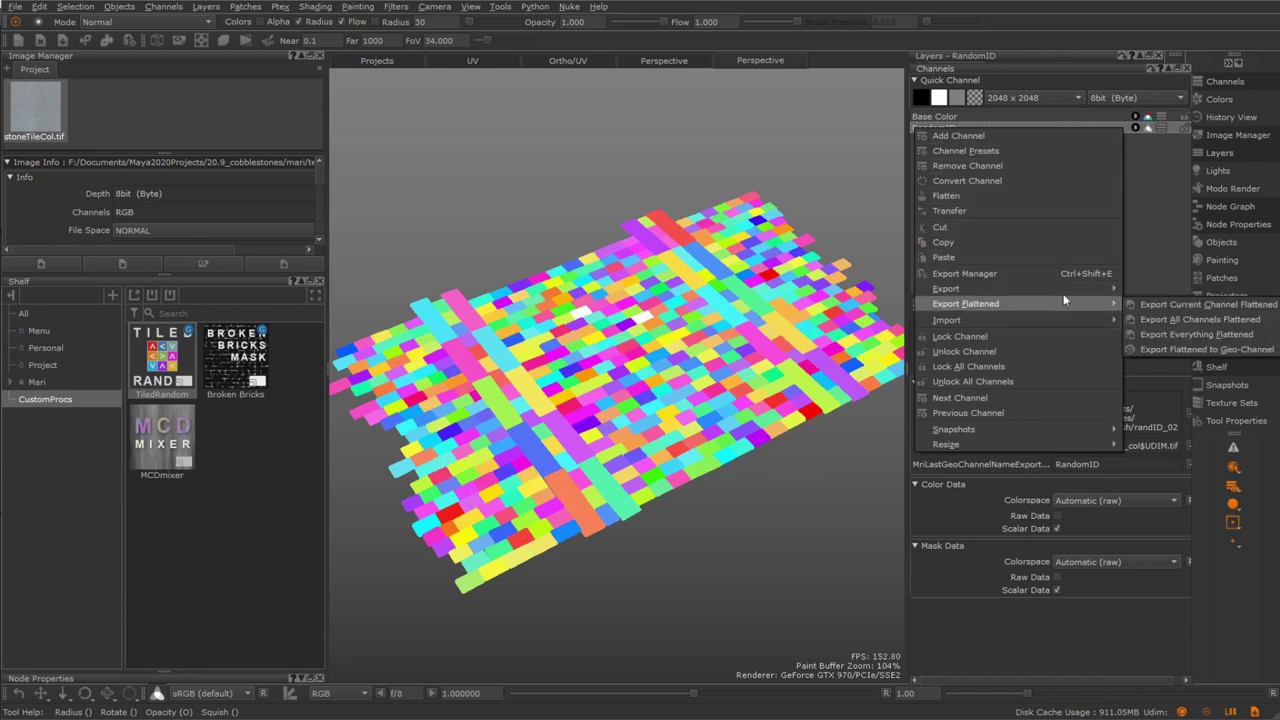
mouse_move(1111, 304)
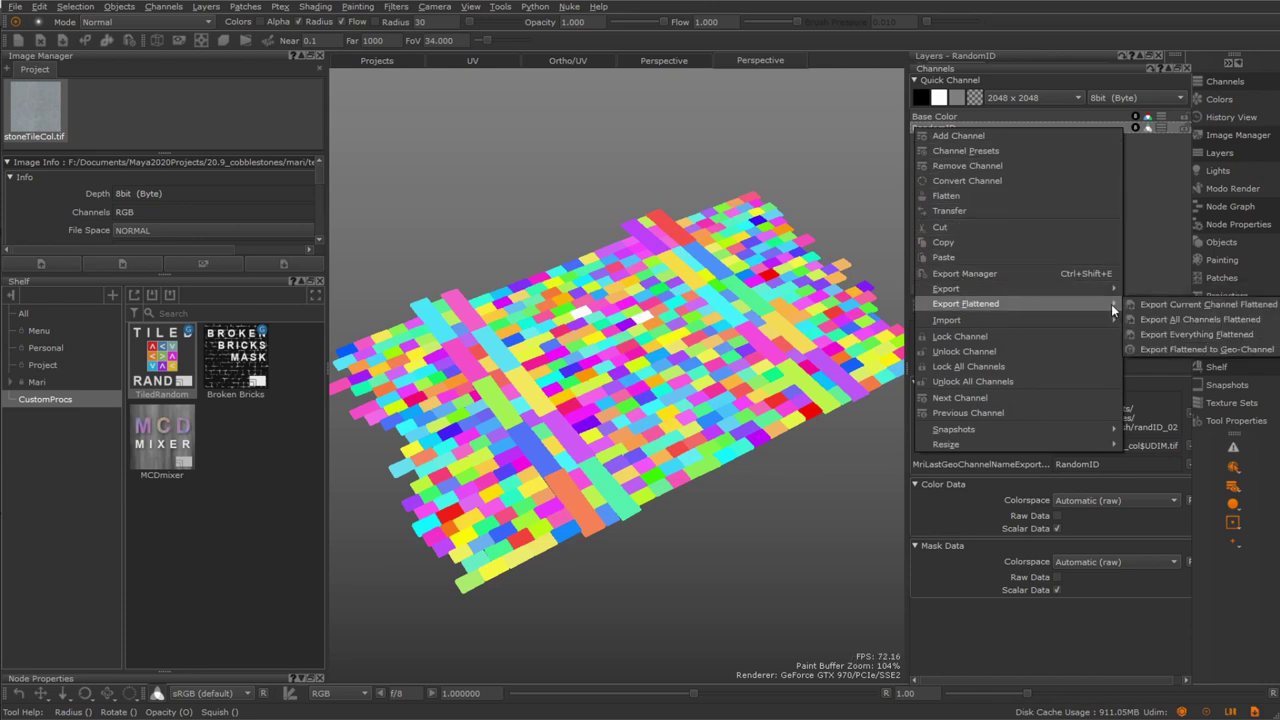
left_click(1137, 349)
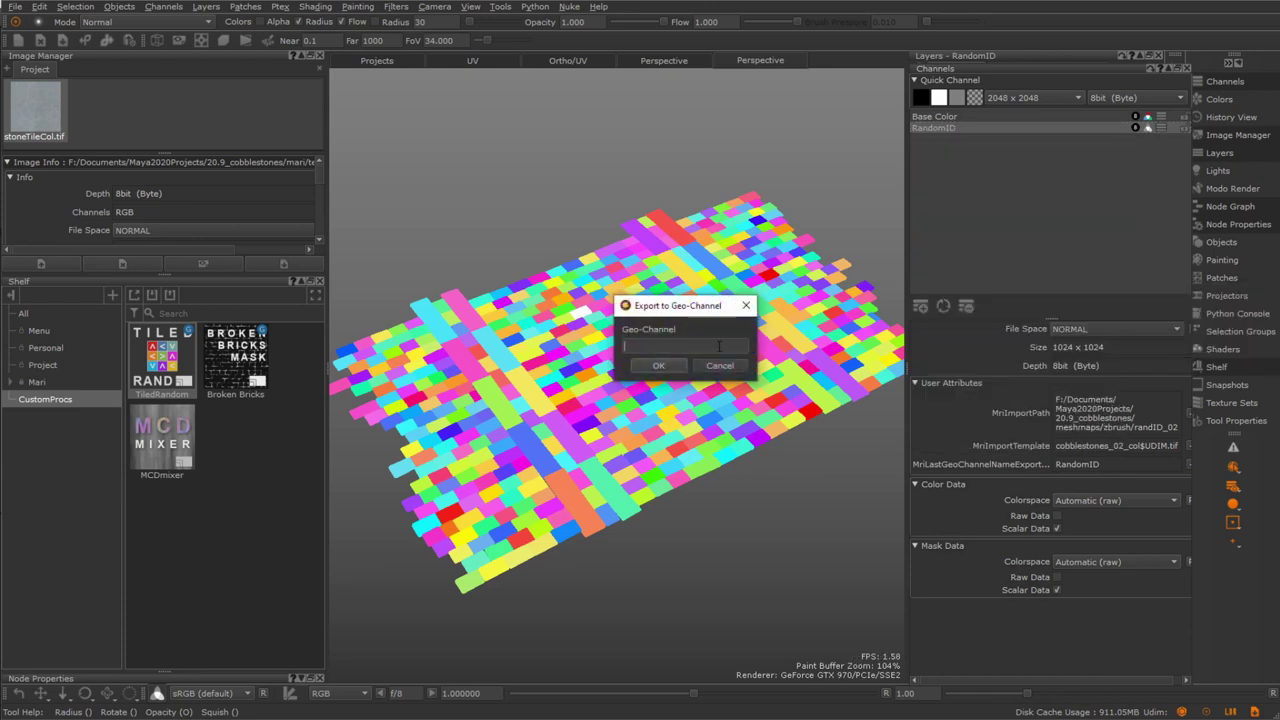
left_click(662, 365)
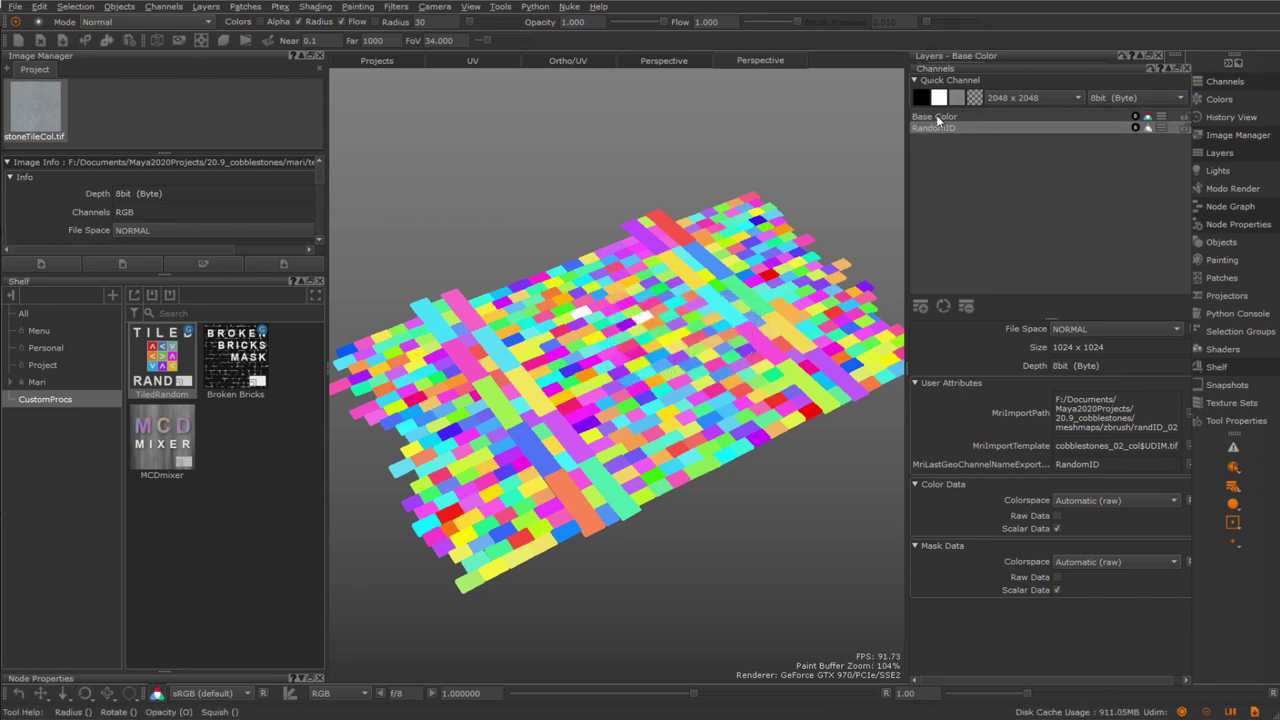
left_click(937, 118)
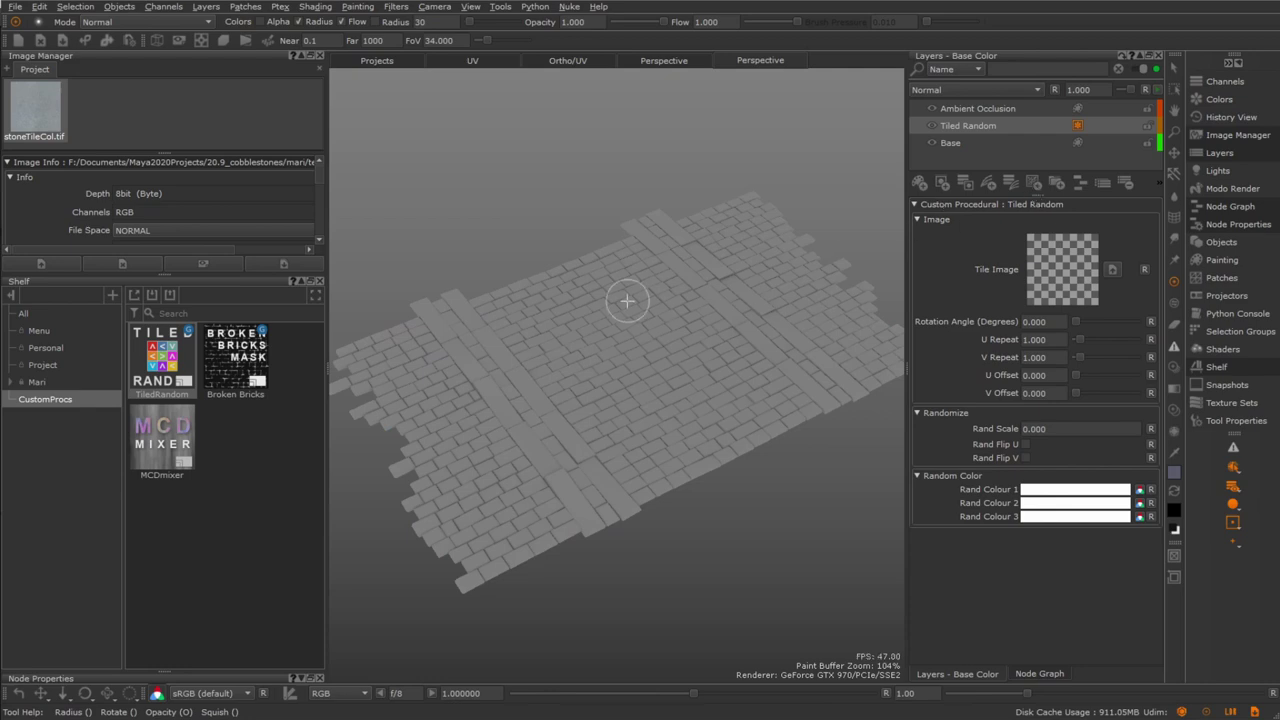
Use stoneTileCol.tif as Tiled Random's tile image and try its tiling controls in the UV view, resetting them to default.
left_click_drag(37, 114, 1062, 264)
right_click_drag(585, 305, 663, 423, "alt")
key("F12")
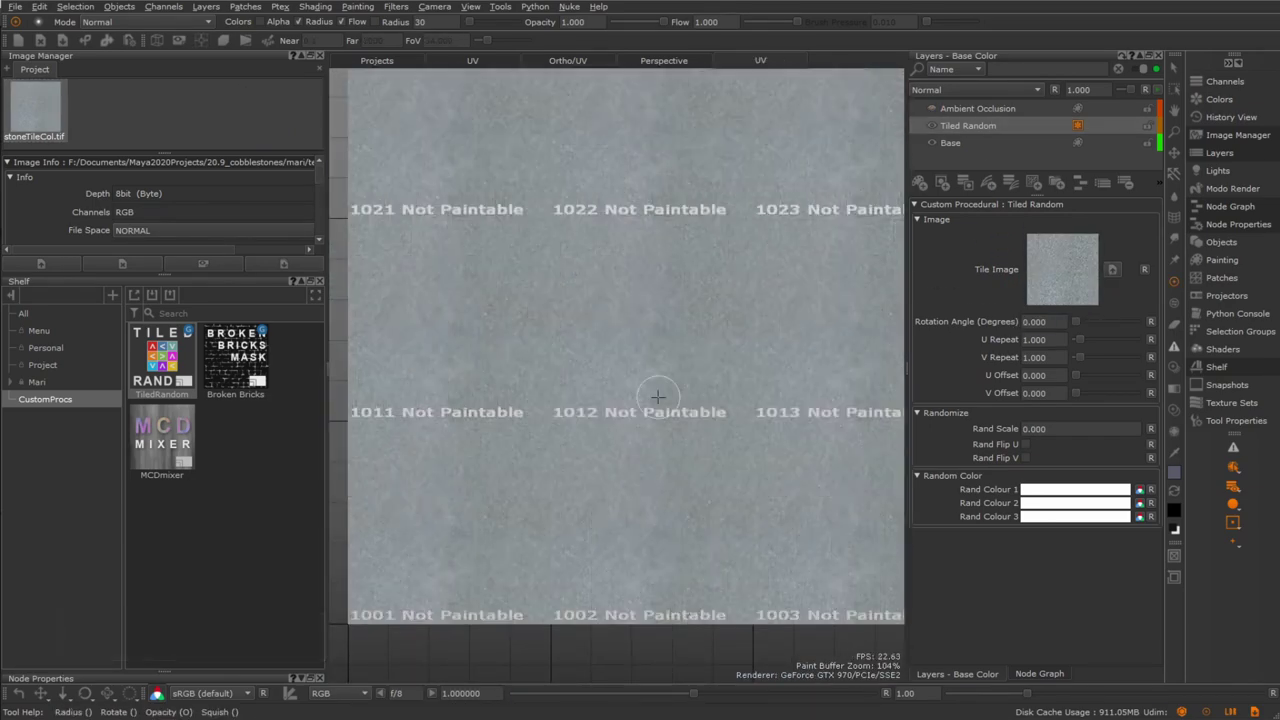
left_click_drag(1075, 320, 1094, 358)
left_click(1149, 340)
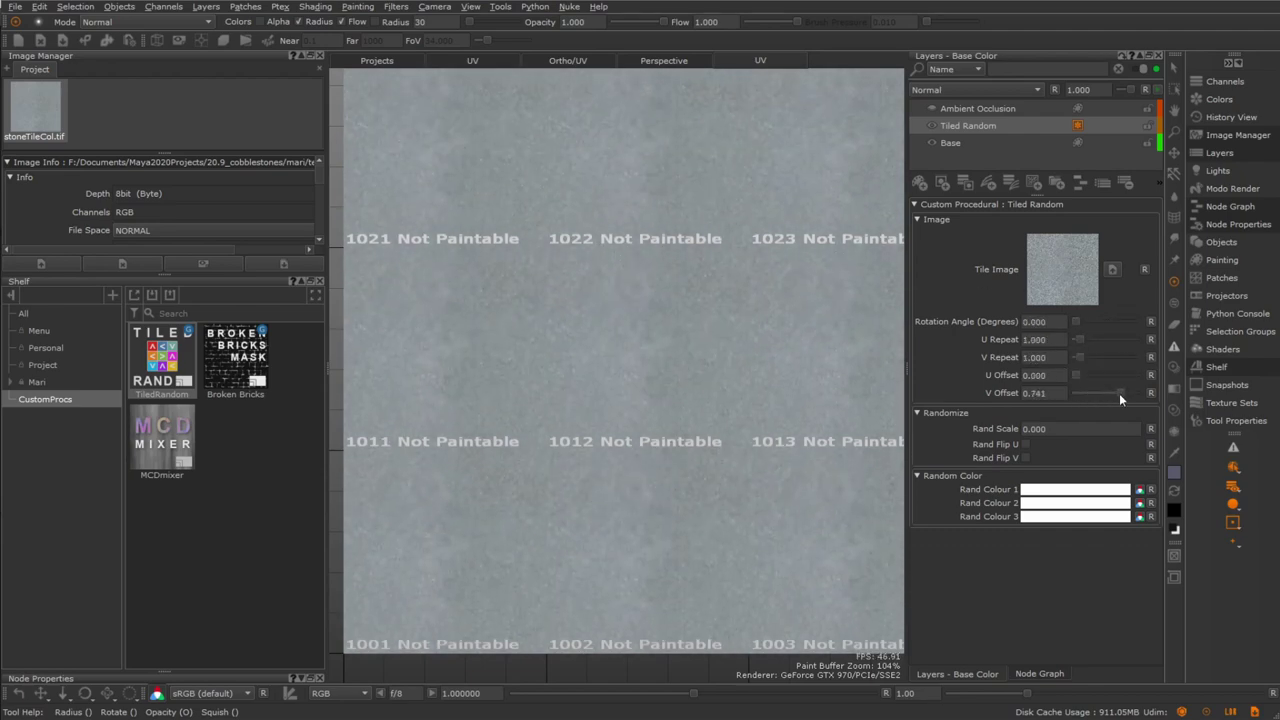
Toggle the Ambient Occlusion layer's visibility and set Tiled Random's Rand Scale to 0.410 while viewing the stones close up in perspective.
left_click(932, 109)
key("F11")
right_click_drag(680, 443, 760, 372, "alt")
middle_click_drag(744, 420, 689, 492, "alt")
right_click_drag(689, 492, 729, 494, "alt")
middle_click_drag(780, 414, 731, 457, "alt")
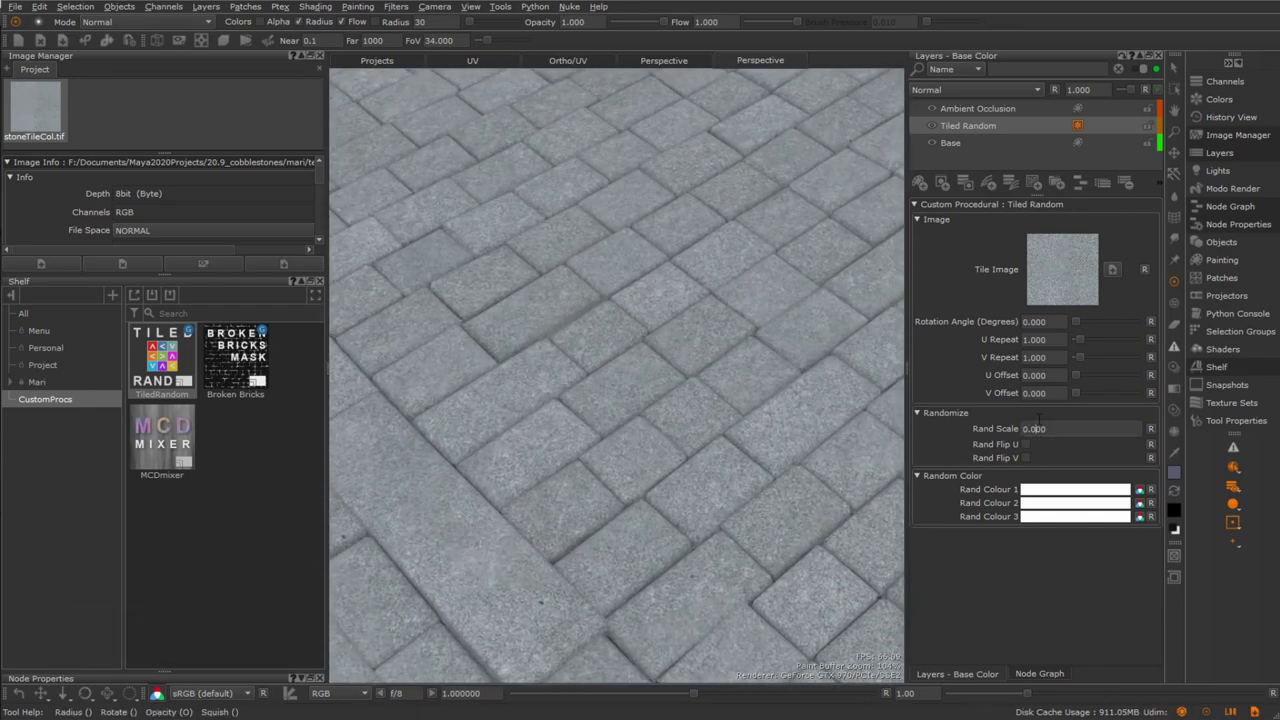
left_click_drag(1039, 420, 1053, 272)
key("Return")
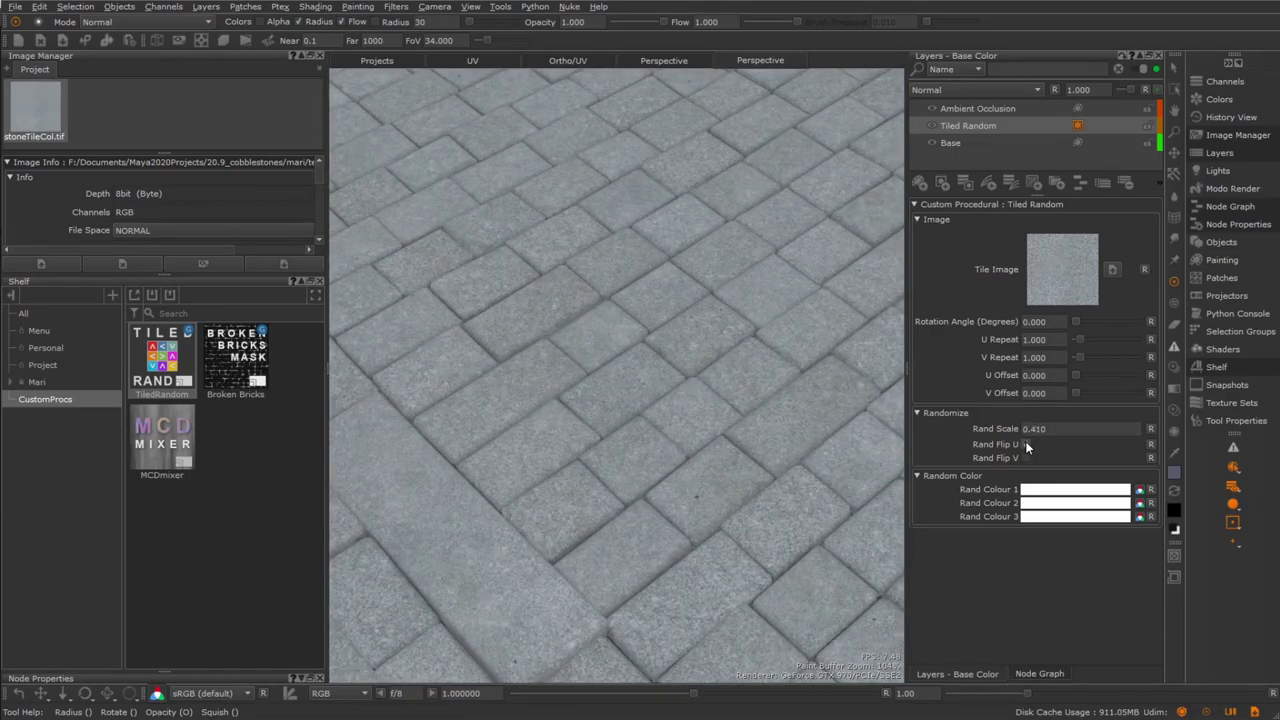
Enable Rand Flip U and Rand Flip V on Tiled Random and check the whole cobblestone model.
left_click(1025, 457)
left_click(1025, 456)
right_click_drag(765, 384, 721, 392, "alt")
scroll(722, 392, "down", 3)
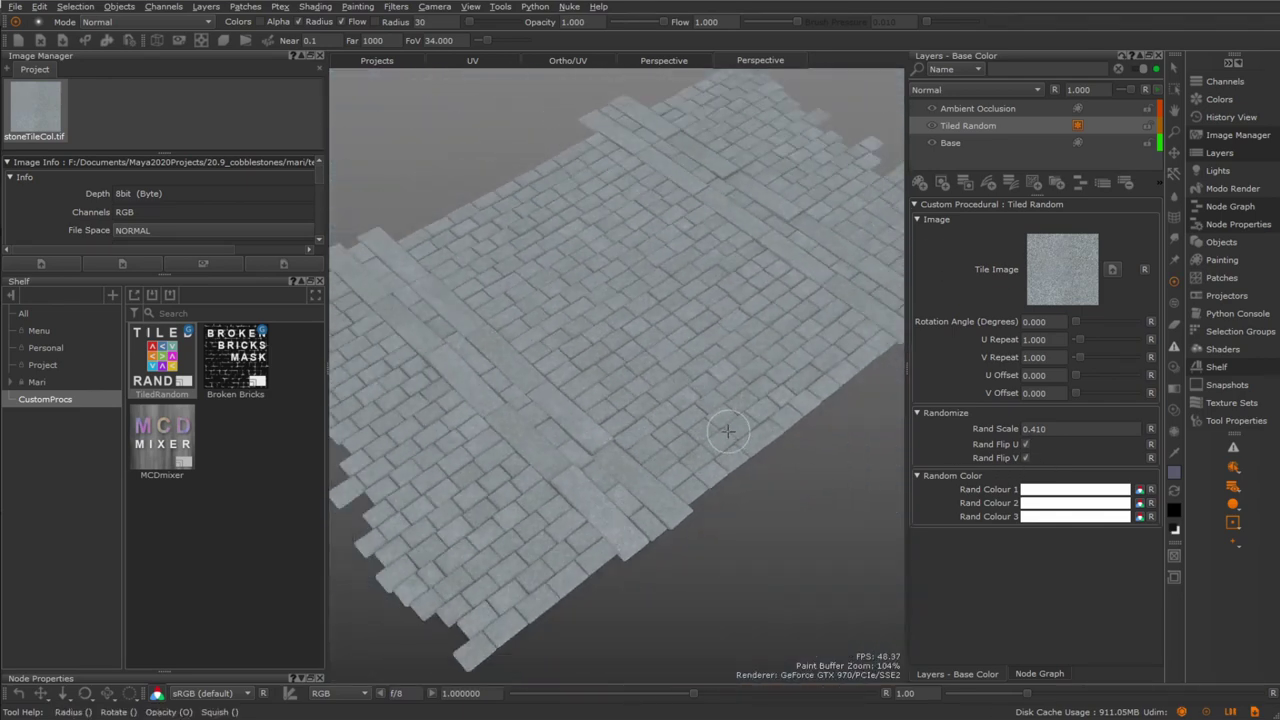
left_click_drag(724, 430, 643, 455, "alt")
Assign the Project shelf swatches Color, Color_1 and Color_3 to Rand Colour 1, 2 and 3 respectively.
left_click(44, 365)
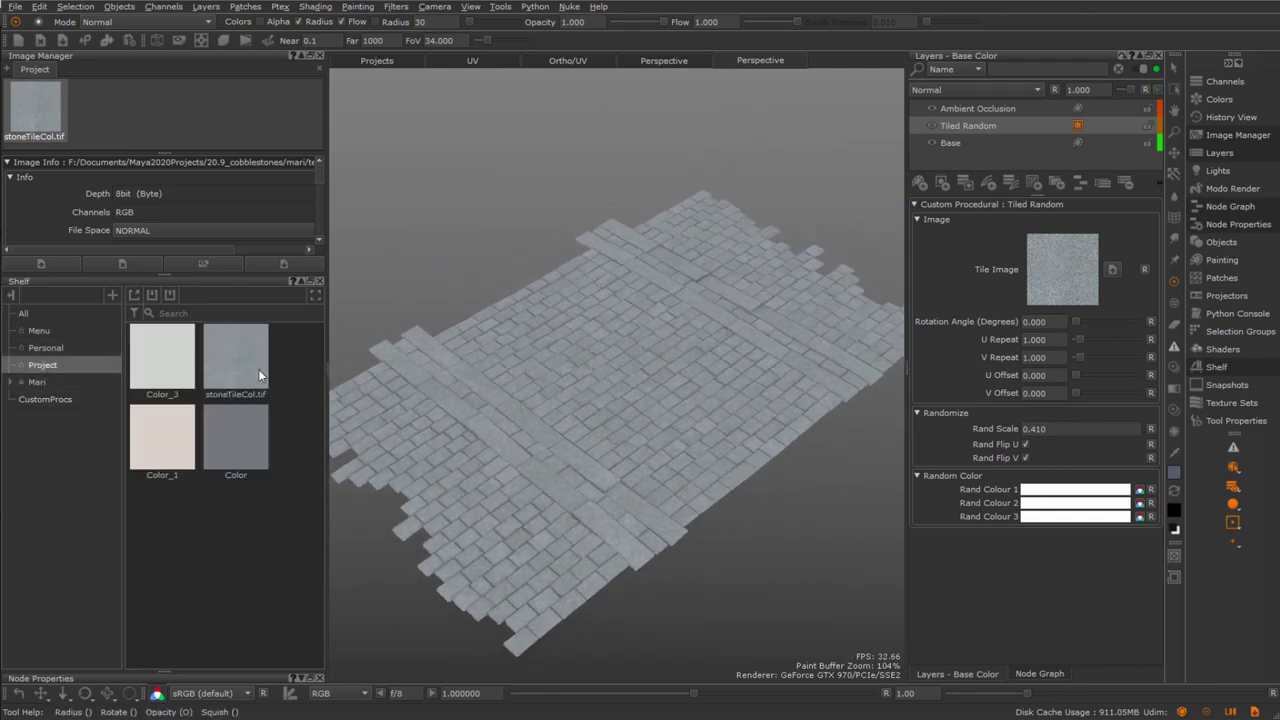
left_click_drag(246, 441, 1078, 490)
left_click_drag(162, 437, 1043, 511)
left_click_drag(177, 377, 1057, 527)
Locate the Tiled Random node in the root node graph and open its group.
mouse_move(669, 517)
middle_mouse_down()
mouse_move(714, 523)
mouse_move(692, 523)
middle_mouse_up()
right_click_drag(692, 523, 701, 424)
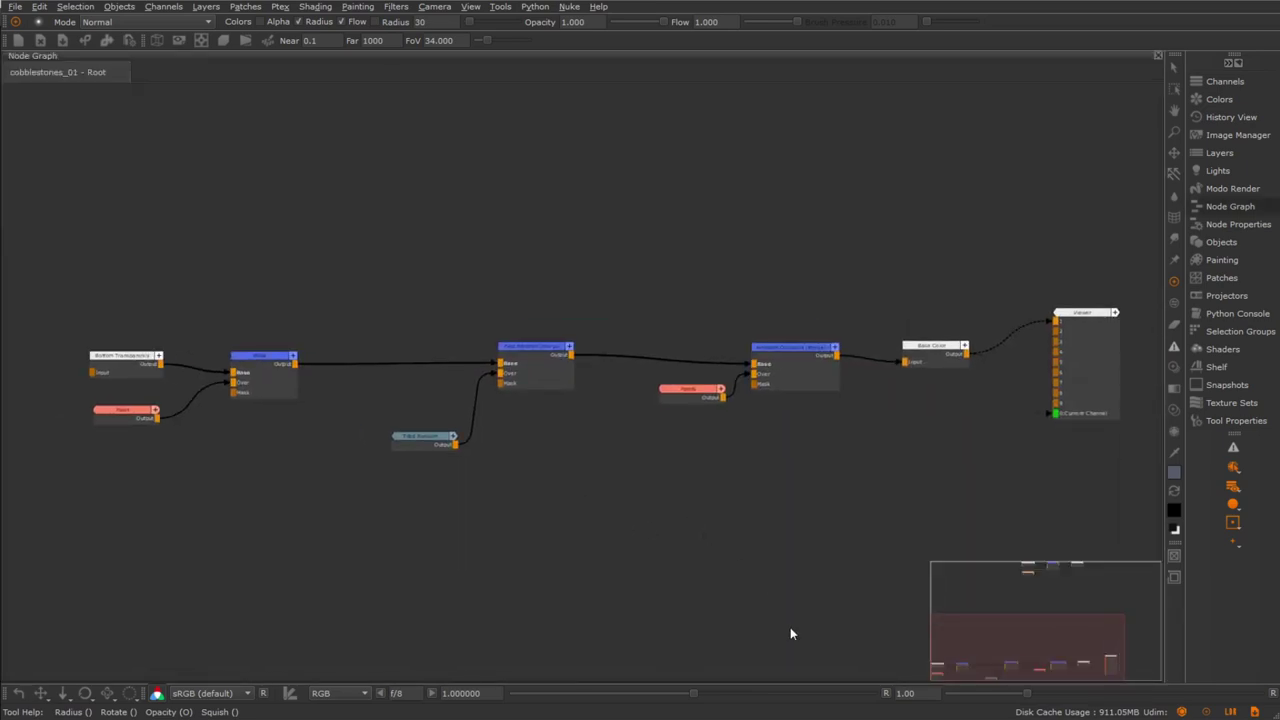
middle_click_drag(573, 573, 665, 571)
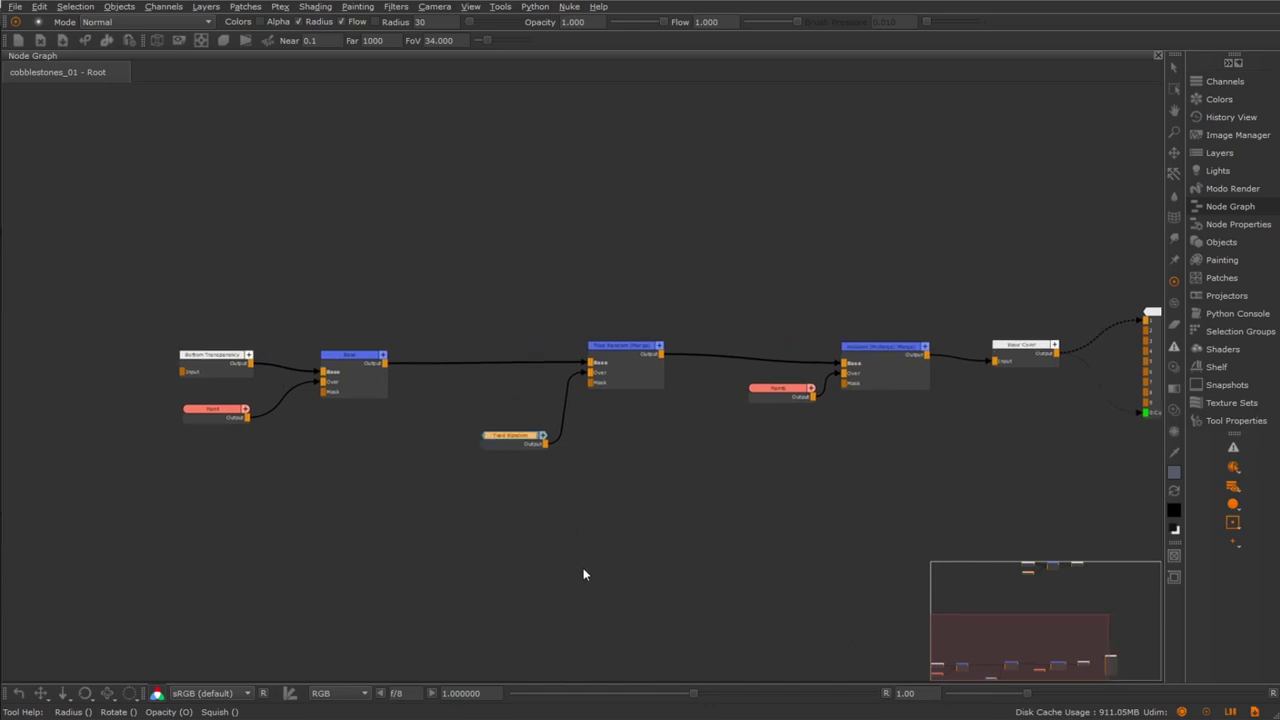
scroll(582, 569, "up", 3)
middle_click_drag(564, 559, 633, 635)
middle_click_drag(519, 431, 539, 466)
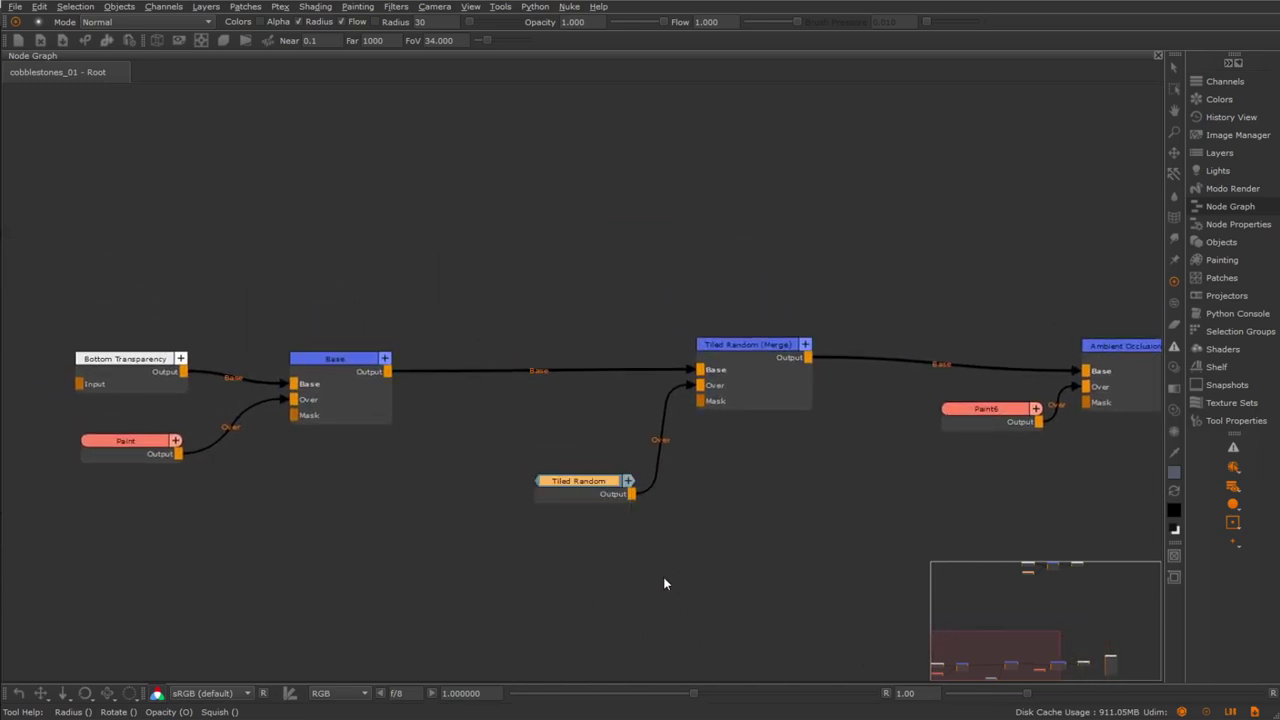
middle_click_drag(663, 581, 671, 517)
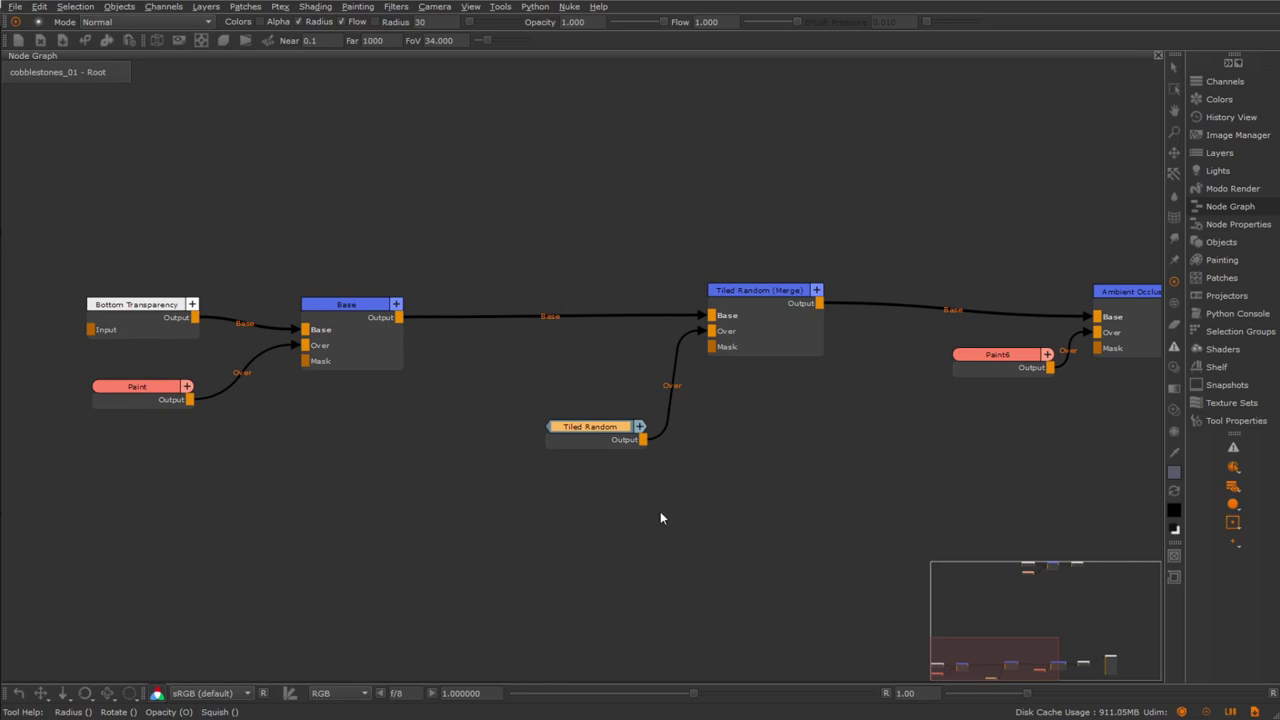
key("ctrl+Return")
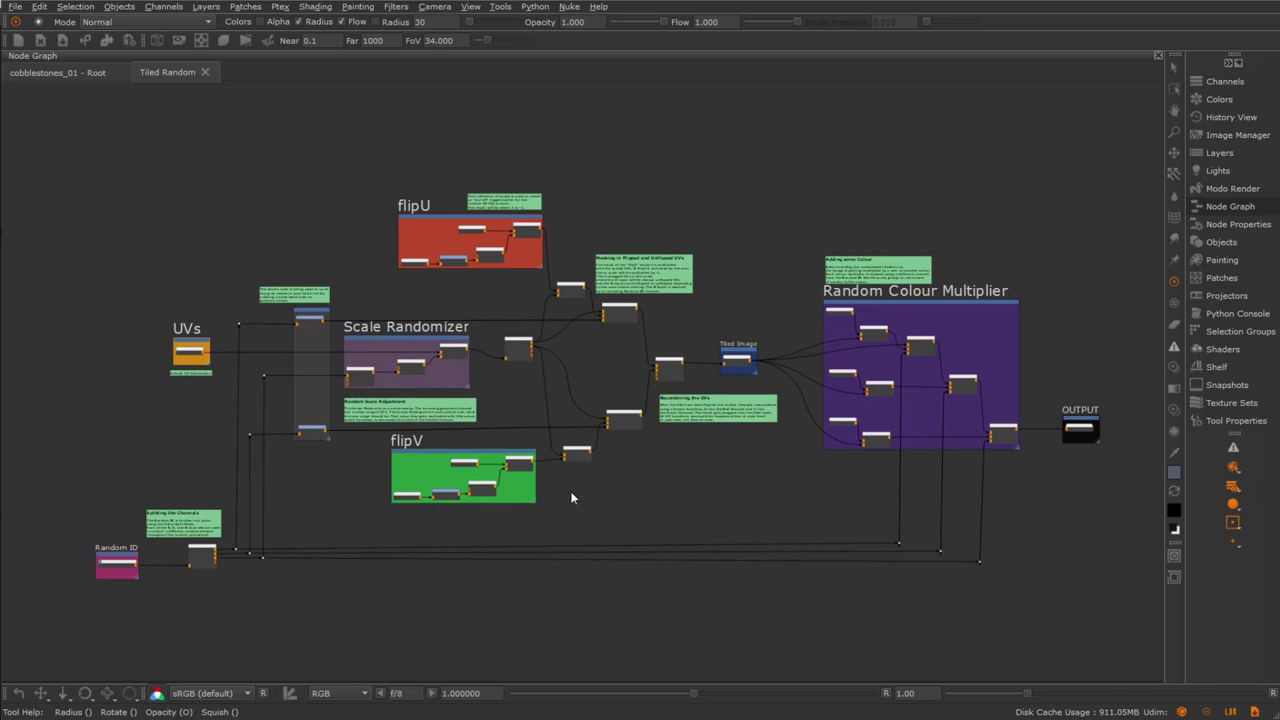
Examine the overall layout of the Tiled Random network from the UVs and Random ID nodes to the OUTPUT node.
mouse_move(715, 515)
middle_mouse_down()
mouse_move(771, 543)
mouse_move(674, 506)
mouse_move(674, 520)
mouse_move(716, 503)
middle_mouse_up()
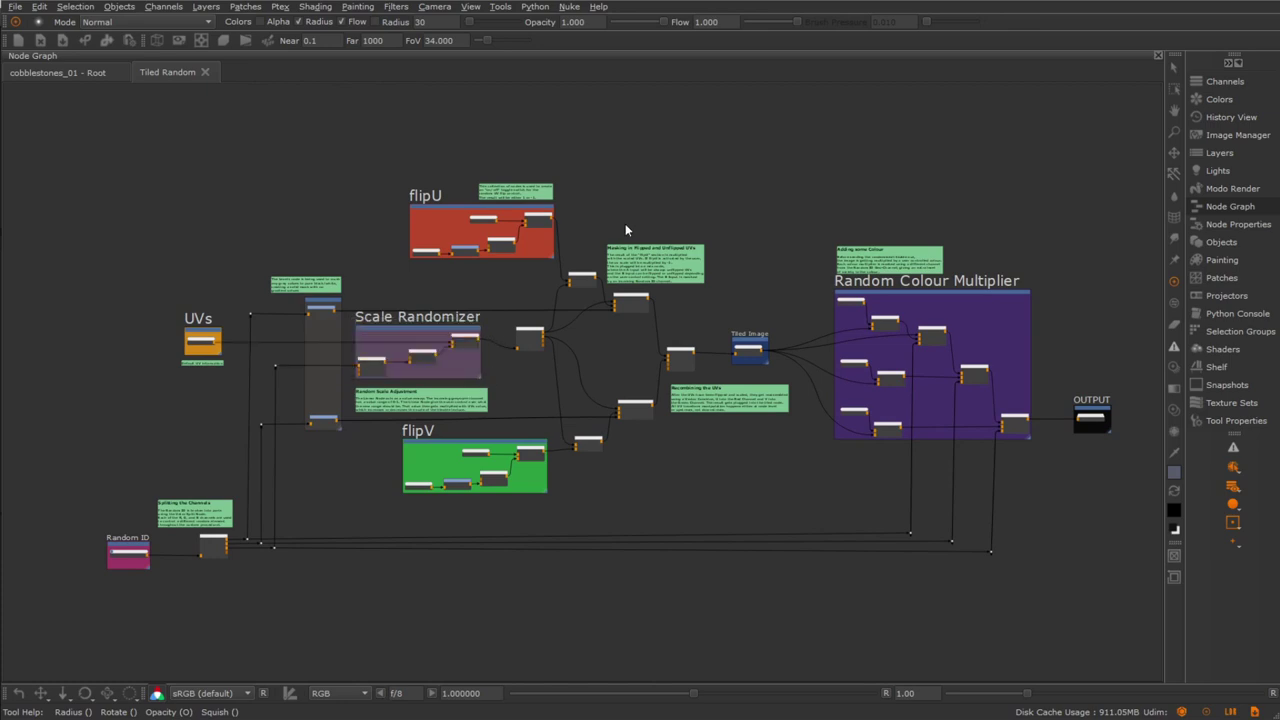
left_click(670, 260)
left_click(727, 436)
middle_click_drag(788, 500, 806, 529)
scroll(735, 492, "up", 1)
mouse_move(735, 492)
middle_mouse_down()
mouse_move(766, 483)
mouse_move(660, 480)
mouse_move(736, 492)
mouse_move(713, 484)
middle_mouse_up()
scroll(736, 506, "down", 1)
middle_click_drag(690, 439, 734, 482)
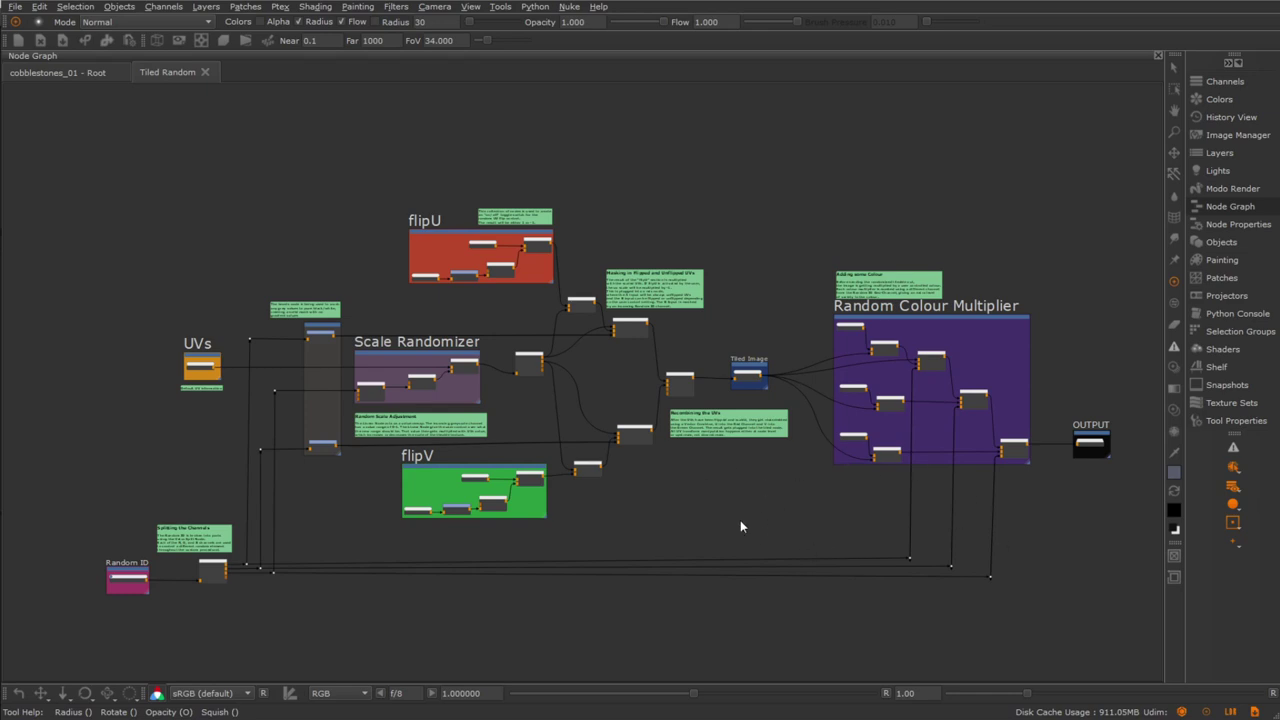
middle_click_drag(729, 499, 693, 459)
scroll(731, 497, "up", 1)
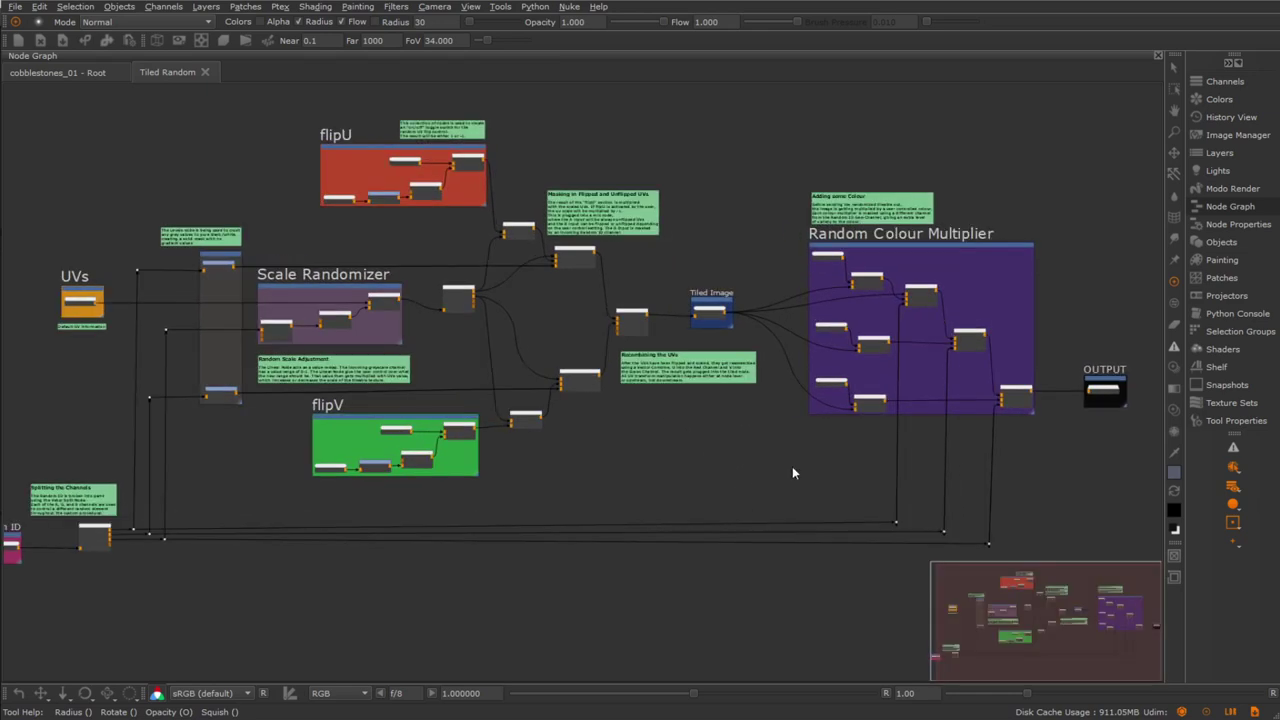
Examine the Tiled Image node, its incoming UV connection and the Recombining the UVs note.
middle_click_drag(575, 414, 572, 447)
scroll(680, 459, "up", 2)
scroll(746, 460, "up", 2)
middle_click_drag(746, 460, 700, 524)
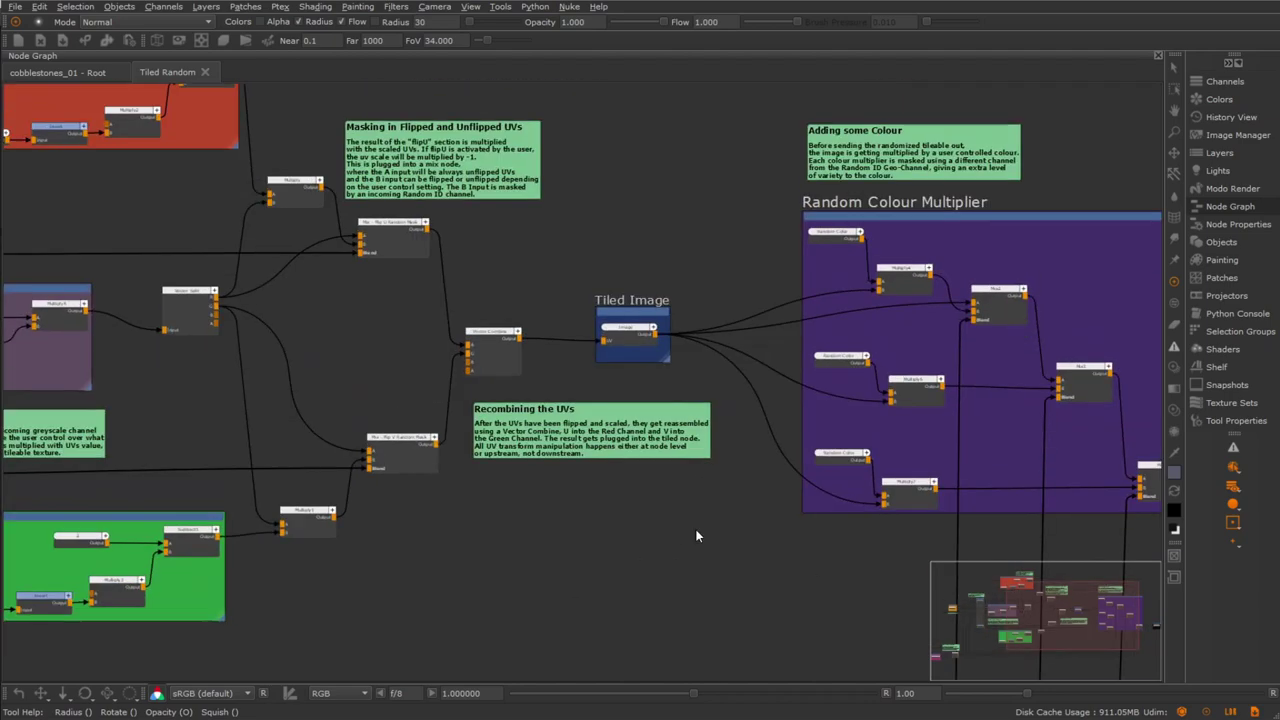
scroll(700, 524, "up", 2)
middle_click_drag(690, 366, 655, 408)
left_click_drag(514, 275, 680, 400)
scroll(649, 410, "up", 1)
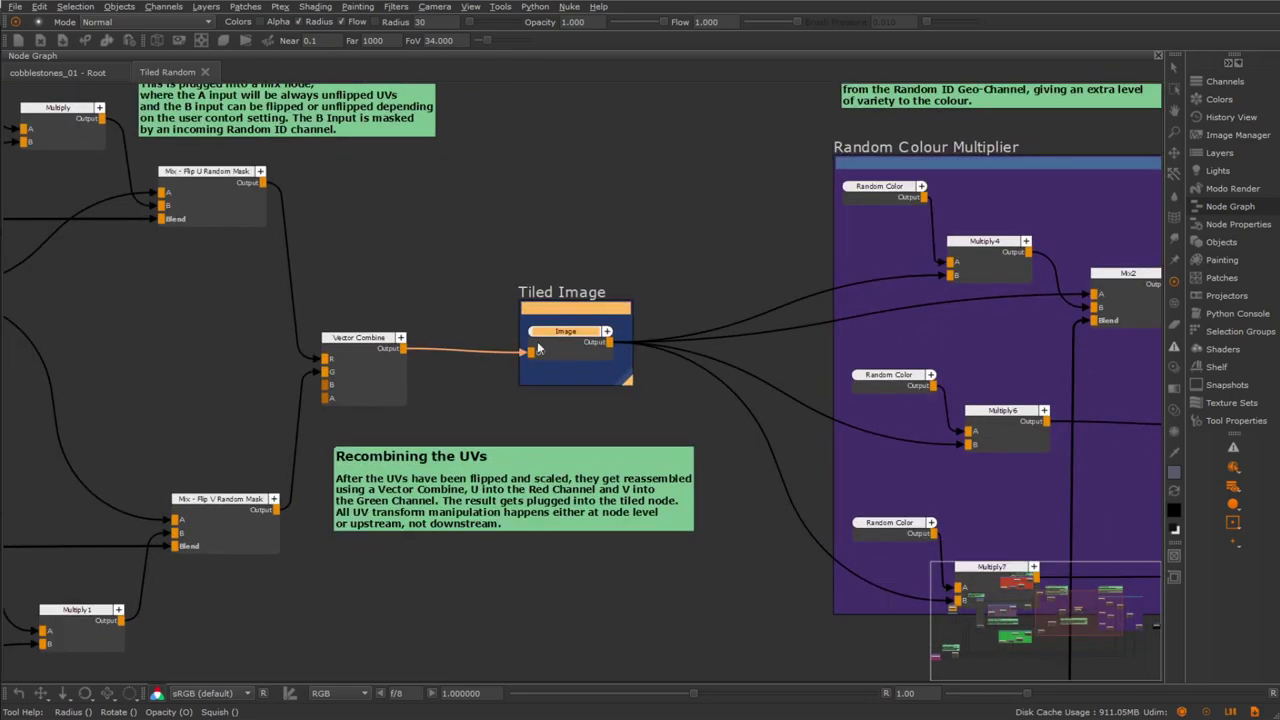
Trace the network upstream to the default UVs node and the Scale Randomizer section.
scroll(594, 440, "down", 7)
scroll(685, 495, "down", 2)
middle_click_drag(520, 520, 822, 460)
left_click_drag(274, 228, 838, 592)
middle_click_drag(797, 554, 320, 489)
left_click_drag(486, 277, 763, 522)
middle_click_drag(445, 518, 640, 531)
middle_click_drag(262, 430, 466, 438)
scroll(466, 436, "up", 5)
middle_click_drag(165, 188, 245, 279)
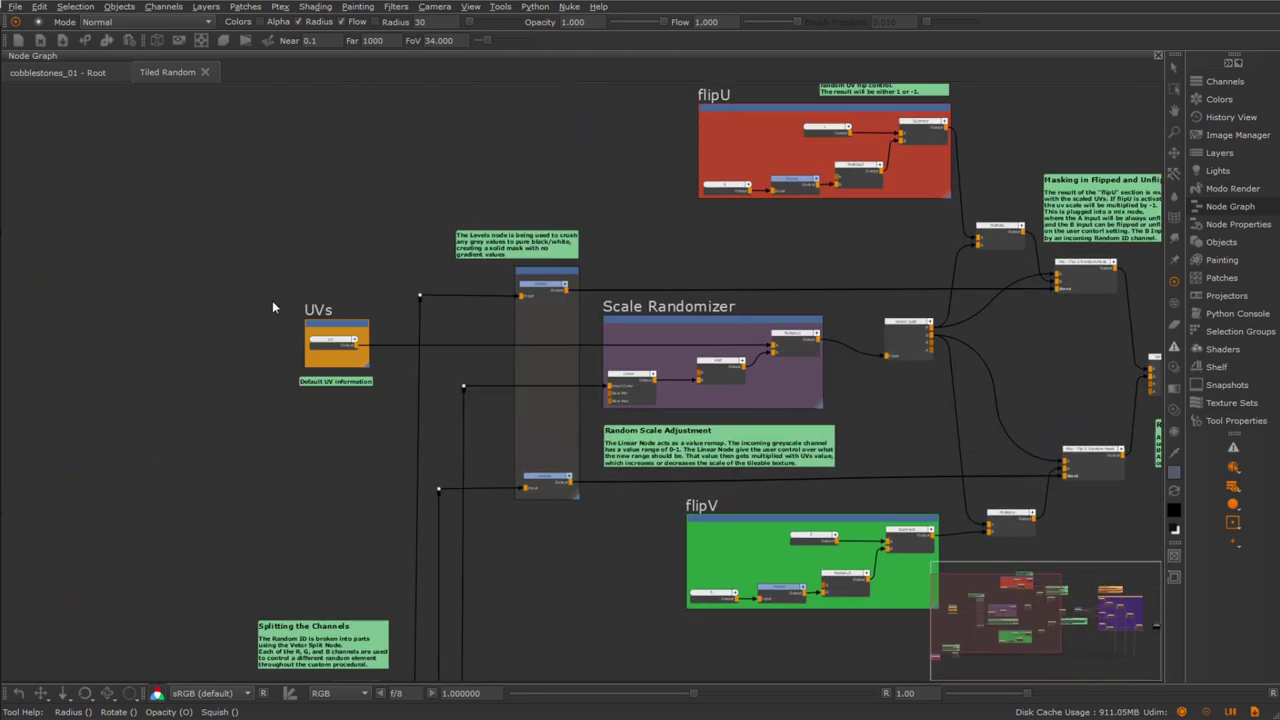
scroll(354, 434, "up", 2)
middle_click_drag(628, 398, 373, 382)
scroll(580, 400, "down", 1)
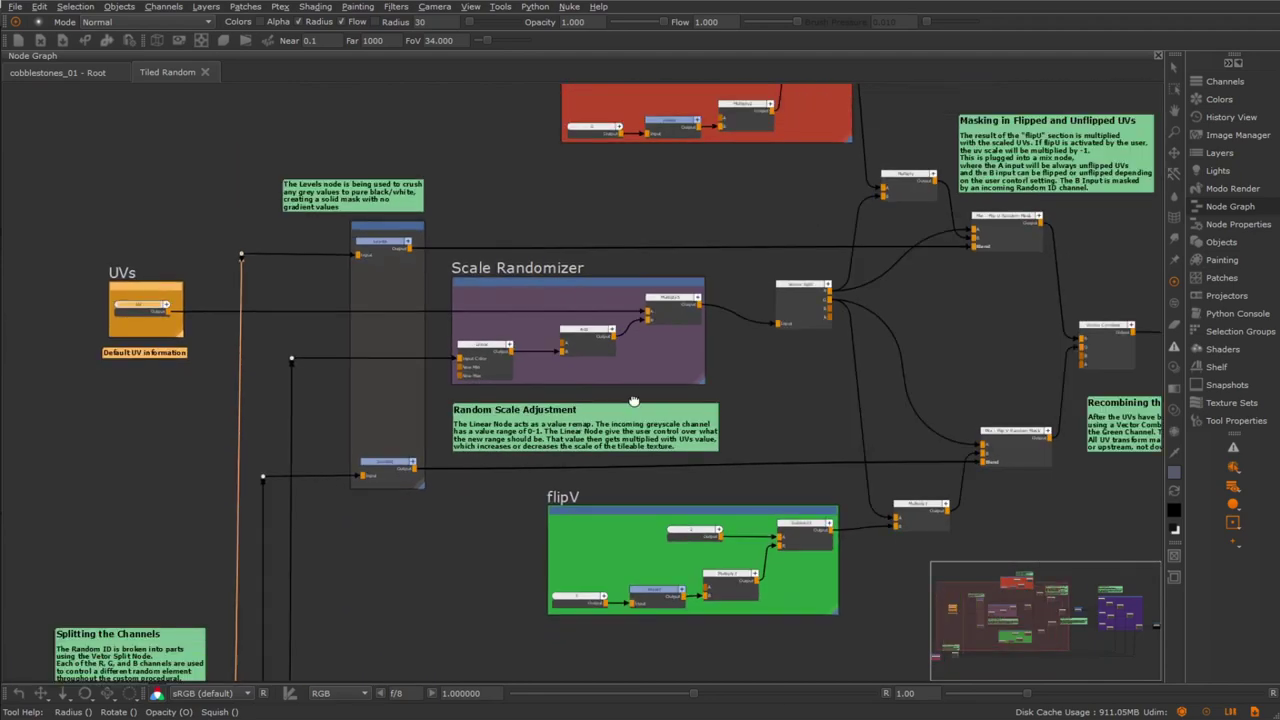
Examine the Scale Randomizer, flipU and flipV sections that modify the incoming UVs.
middle_click_drag(708, 372, 598, 420)
scroll(598, 420, "down", 2)
left_click_drag(327, 161, 756, 608)
middle_click_drag(612, 546, 881, 323)
scroll(462, 488, "up", 5)
middle_click_drag(391, 543, 576, 498)
left_click_drag(236, 260, 735, 540)
middle_click_drag(743, 549, 440, 540)
scroll(703, 461, "down", 6)
Examine the downstream part of the network and follow its connections back to the Random ID geo-channel and its channel split.
middle_click_drag(925, 424, 355, 478)
scroll(643, 434, "down", 1)
middle_click_drag(930, 446, 637, 513)
scroll(718, 453, "up", 3)
left_click_drag(342, 146, 840, 508)
middle_click_drag(568, 563, 550, 376)
left_click_drag(450, 401, 834, 573)
middle_click_drag(86, 506, 780, 538)
middle_click_drag(201, 486, 680, 440)
middle_click_drag(297, 478, 674, 440)
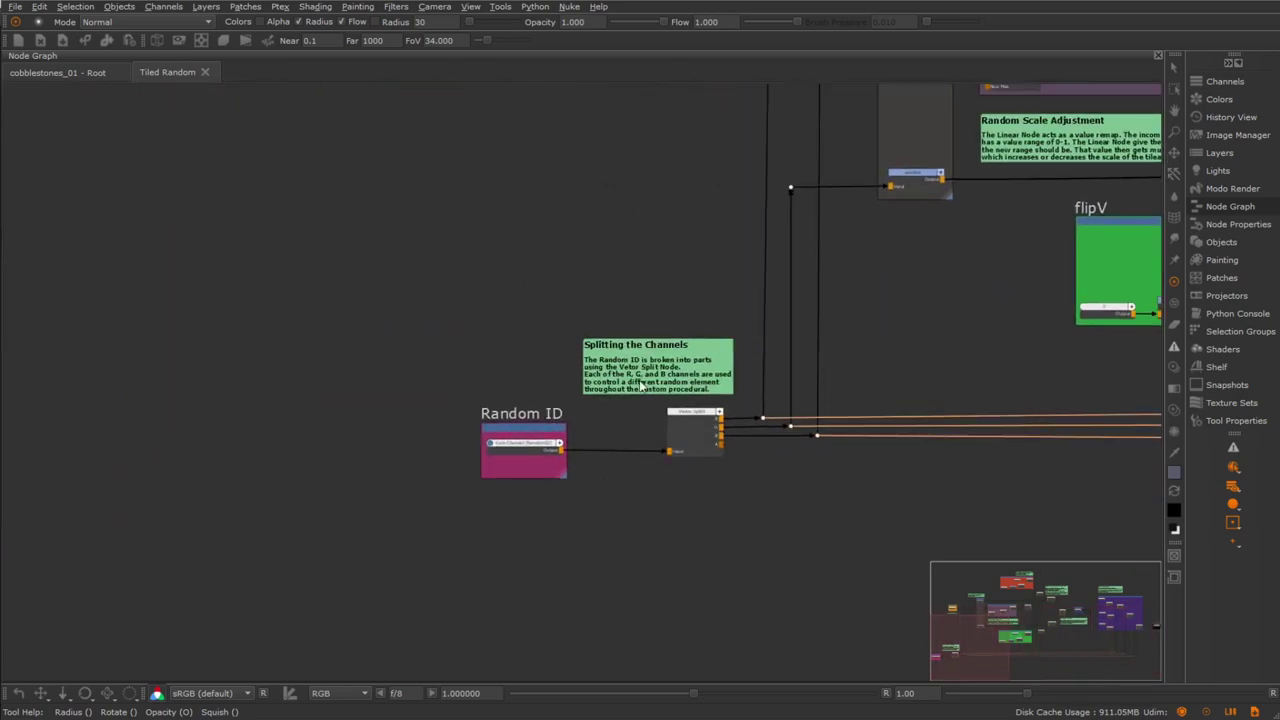
Review the explanatory notes and backdrops between the flip sections and the Random Colour Multiplier.
scroll(750, 398, "down", 3)
scroll(804, 431, "down", 3)
middle_click_drag(862, 420, 540, 466)
middle_click_drag(746, 409, 492, 441)
middle_click_drag(787, 427, 733, 575)
scroll(631, 452, "up", 2)
left_click(611, 563)
middle_click_drag(592, 541, 626, 571)
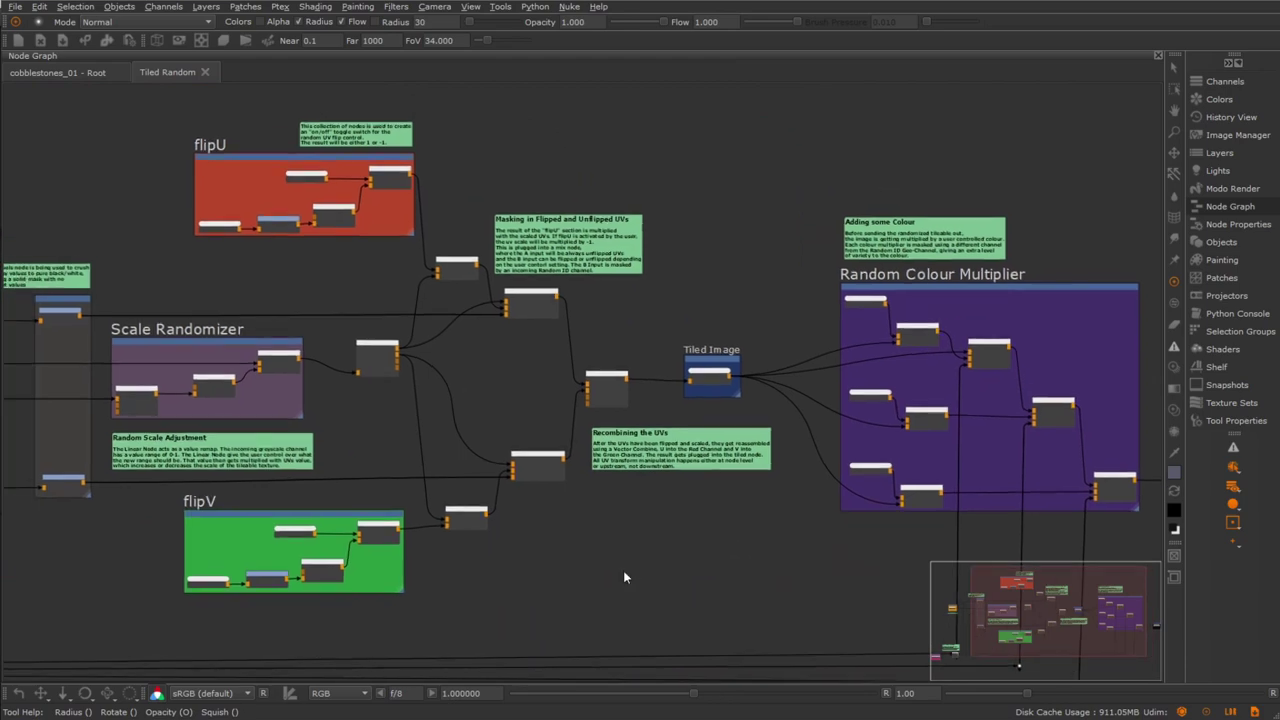
scroll(646, 568, "up", 2)
scroll(697, 568, "up", 1)
middle_click_drag(420, 490, 920, 586)
middle_click_drag(789, 498, 72, 503)
left_click_drag(481, 323, 669, 455)
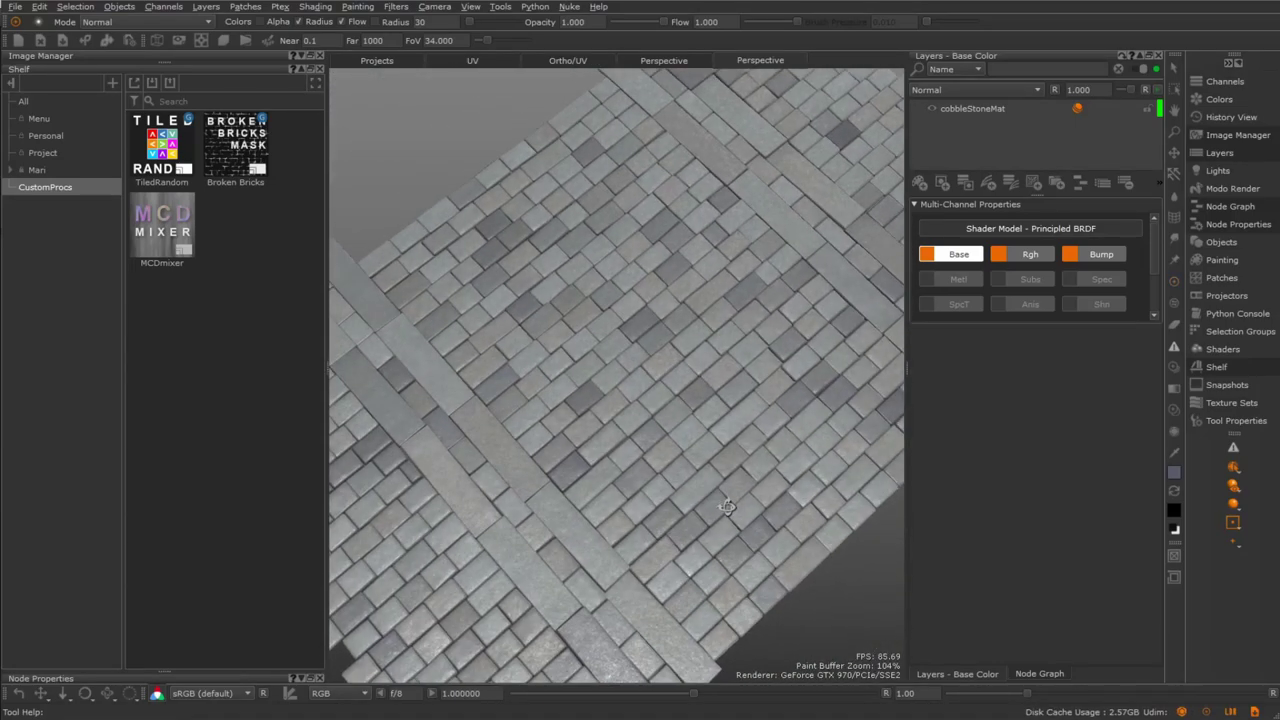
Inspect the finished cobblestone material on the model and open the cobbleStoneMat group in the node graph.
left_click_drag(726, 508, 768, 455, "alt")
middle_click_drag(800, 376, 772, 340, "alt")
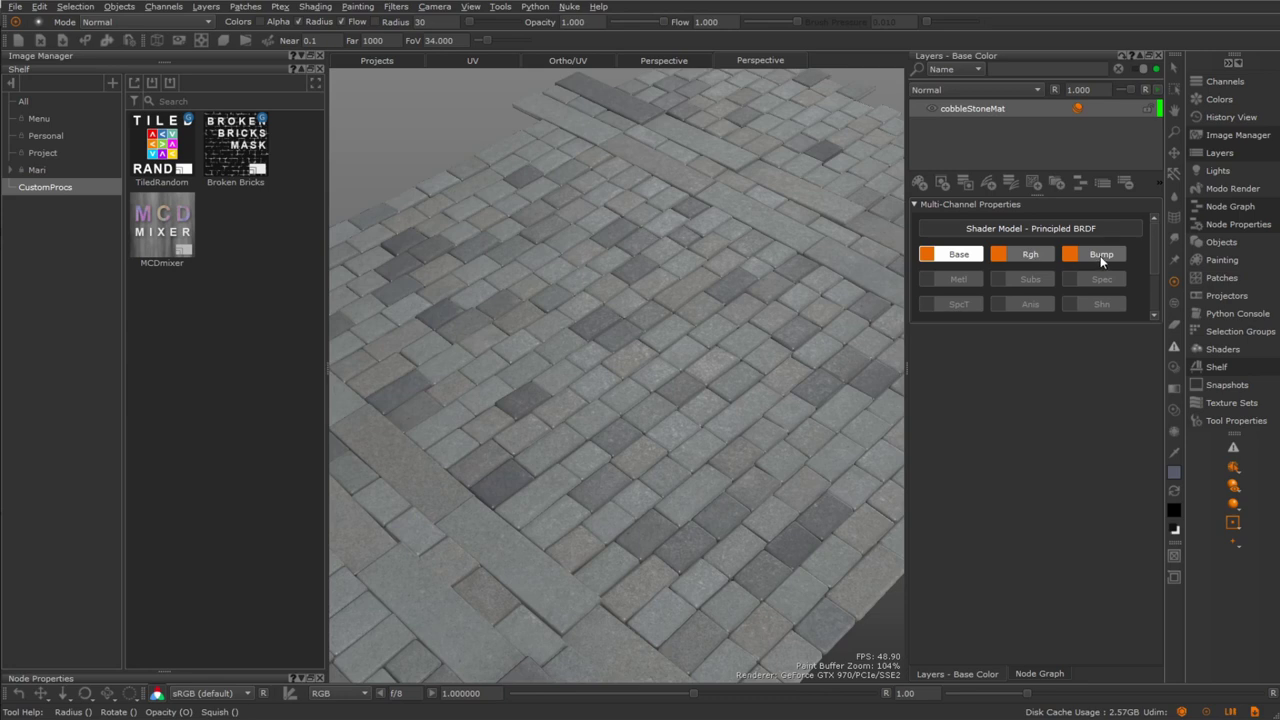
left_click(1038, 673)
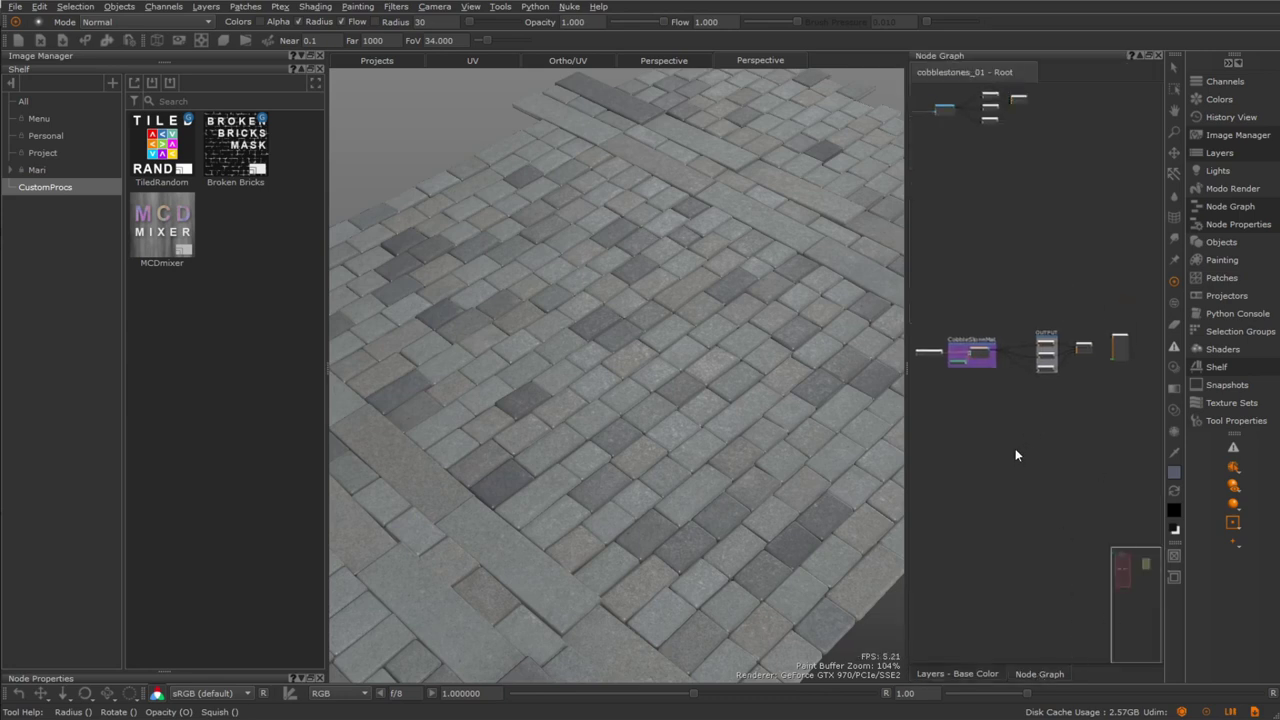
key("space")
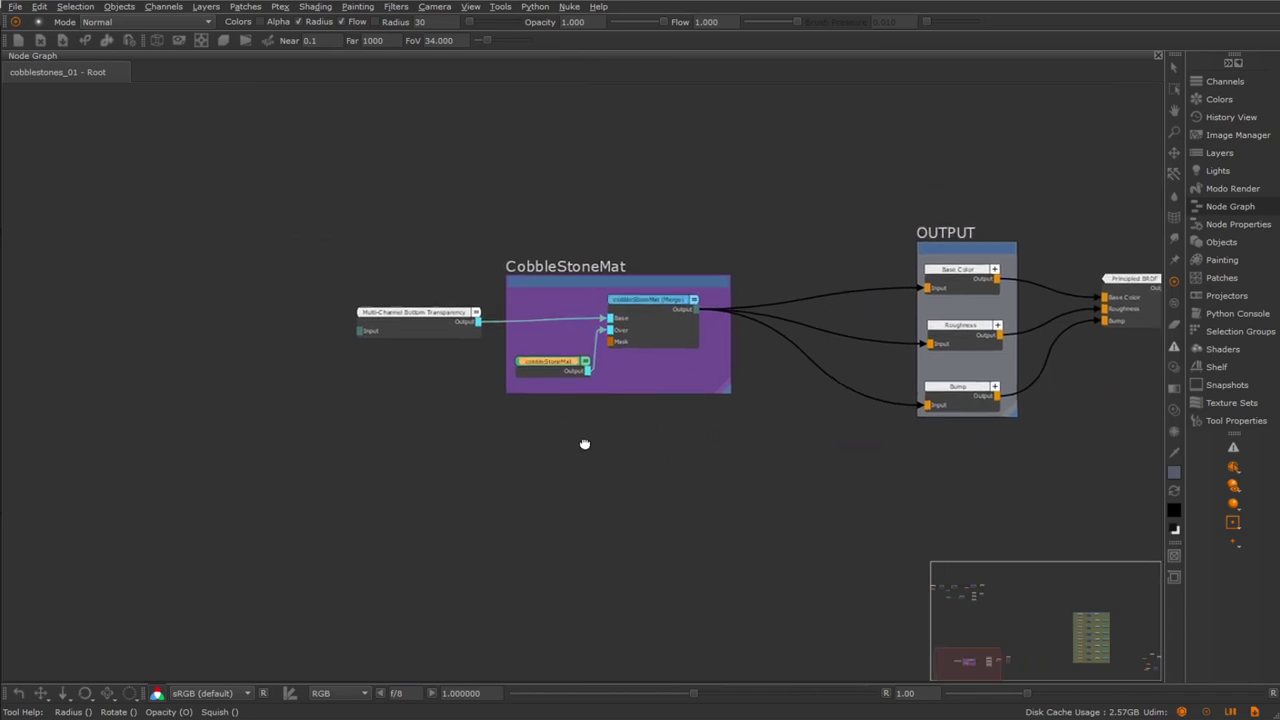
double_click(642, 386)
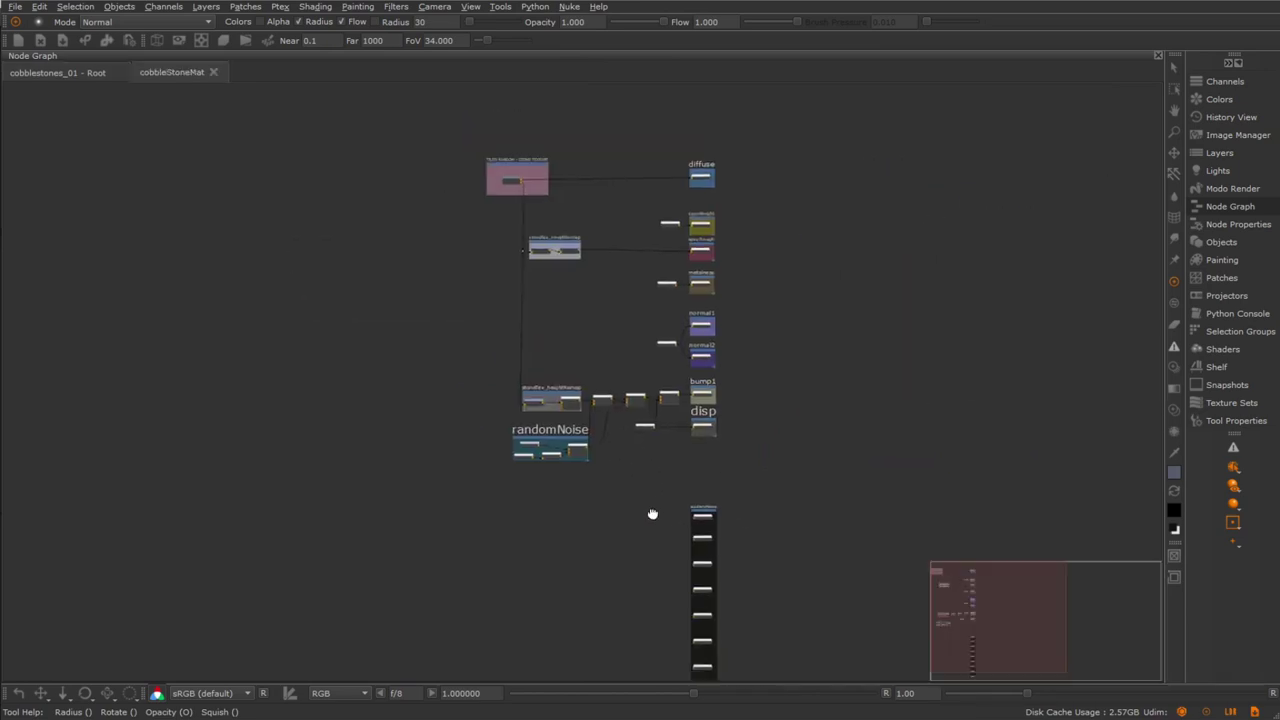
Examine the Tiled Random node's Out_COLOR and Out_SCALAR outputs in the TILED RANDOM - STONE TEXTURE backdrop.
scroll(560, 360, "up", 5)
scroll(583, 400, "up", 3)
scroll(582, 321, "up", 2)
middle_click_drag(586, 323, 570, 481)
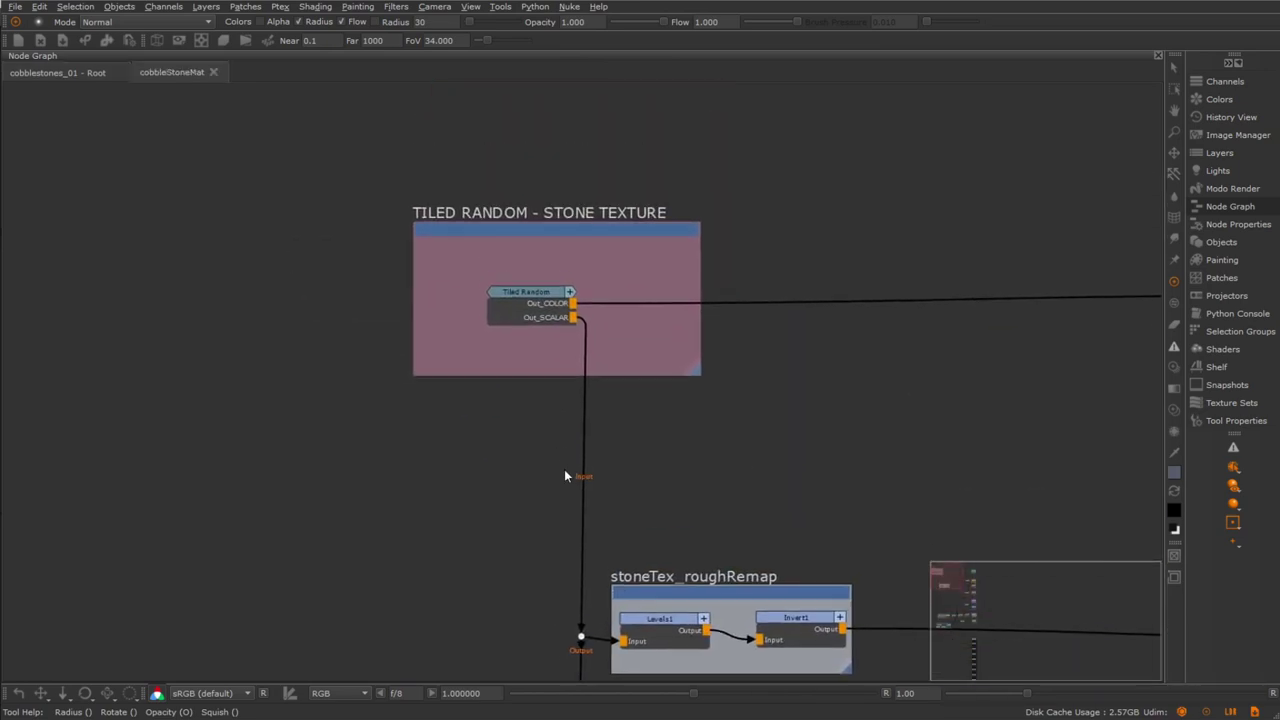
scroll(553, 366, "up", 3)
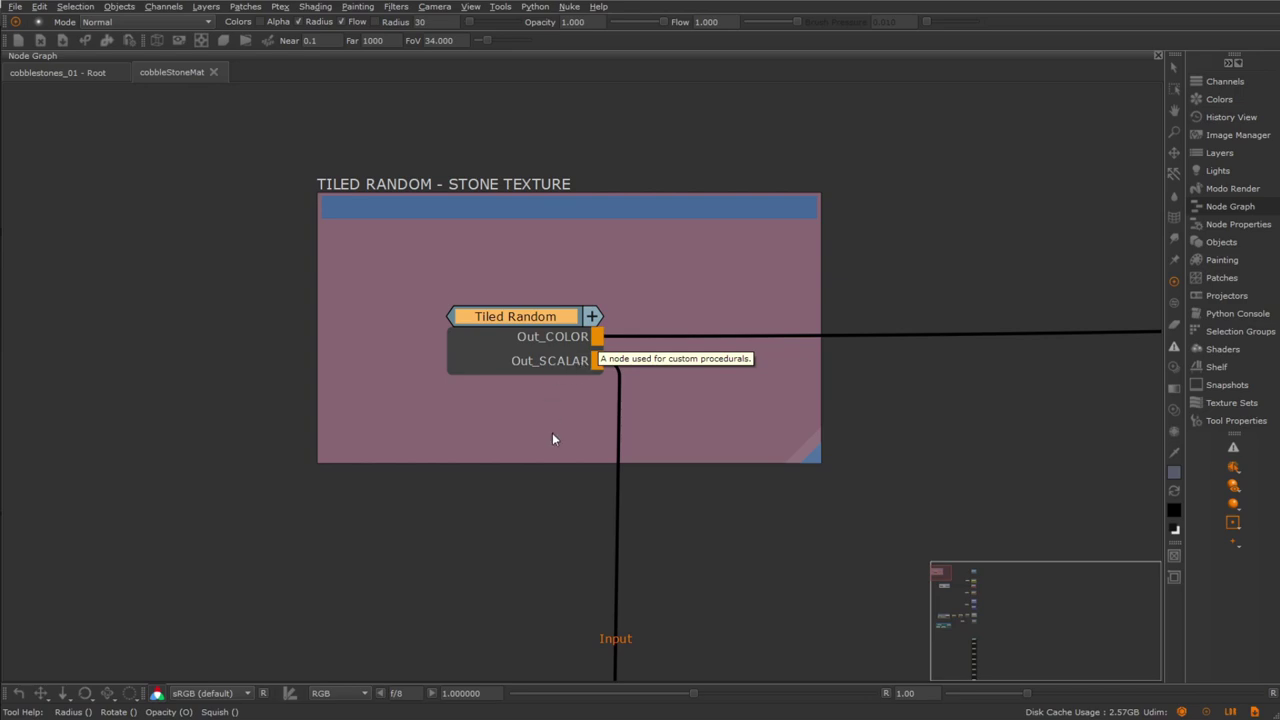
Open the Tiled Random node's network and examine its UV recombination and Tiled Image sections.
key("ctrl+Return")
middle_click_drag(729, 522, 615, 498)
scroll(615, 505, "up", 2)
scroll(648, 505, "up", 3)
middle_click_drag(672, 457, 503, 598)
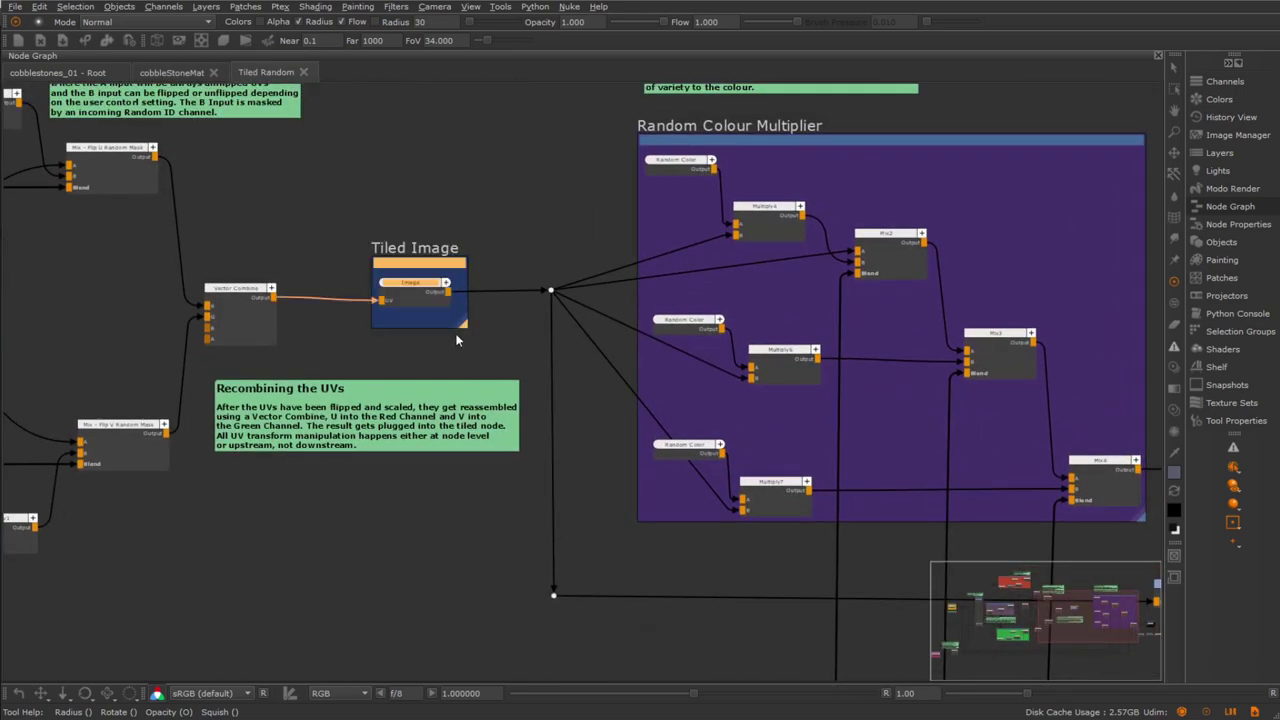
middle_click_drag(536, 367, 436, 371)
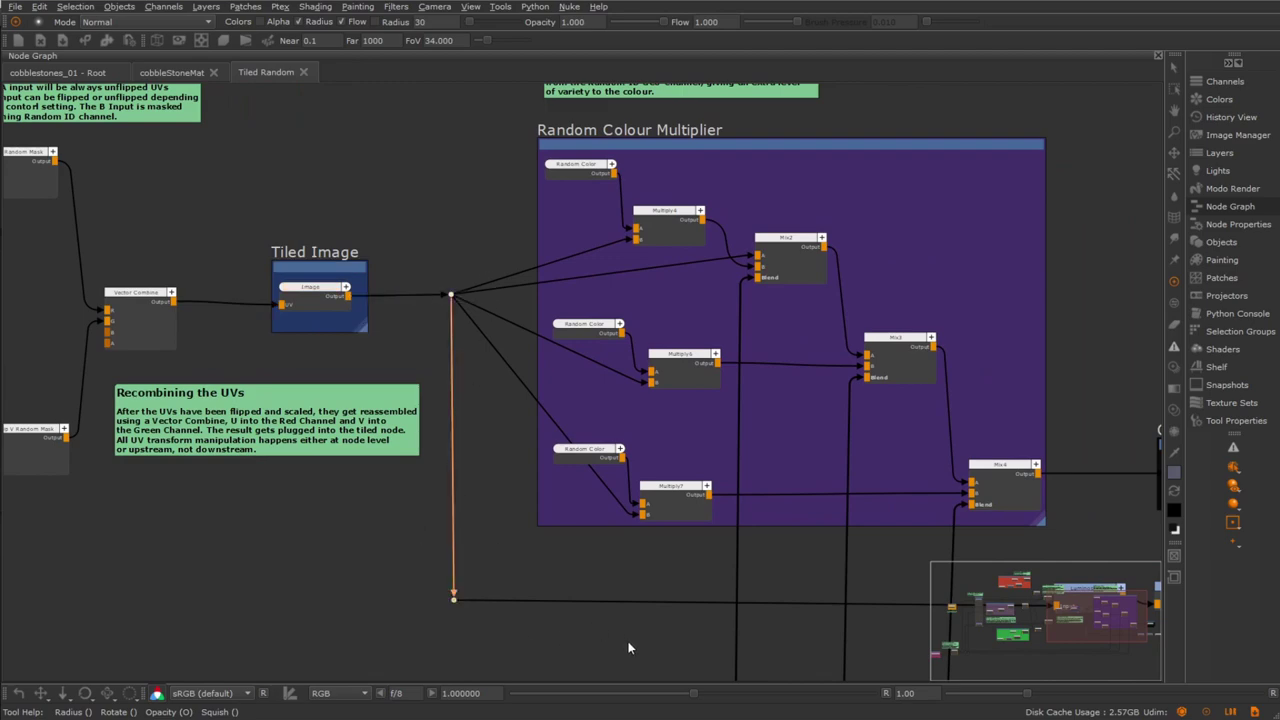
Follow the tiled image through the Random Colour Multiplier to Out_COLOR and through the Luminosity and sRGB2Linear nodes to Out_SCALAR.
middle_click_drag(634, 645, 176, 610)
middle_click_drag(433, 568, 571, 551)
scroll(451, 603, "down", 1)
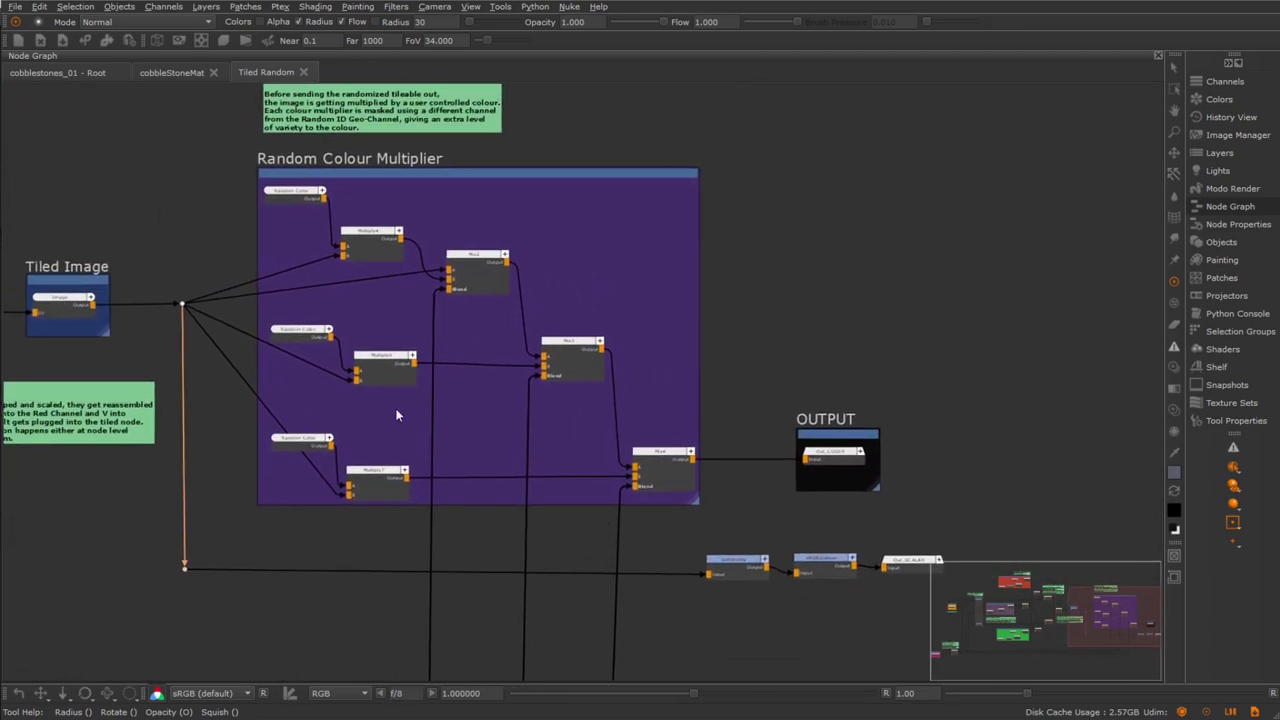
middle_click_drag(822, 568, 656, 517)
scroll(648, 585, "up", 3)
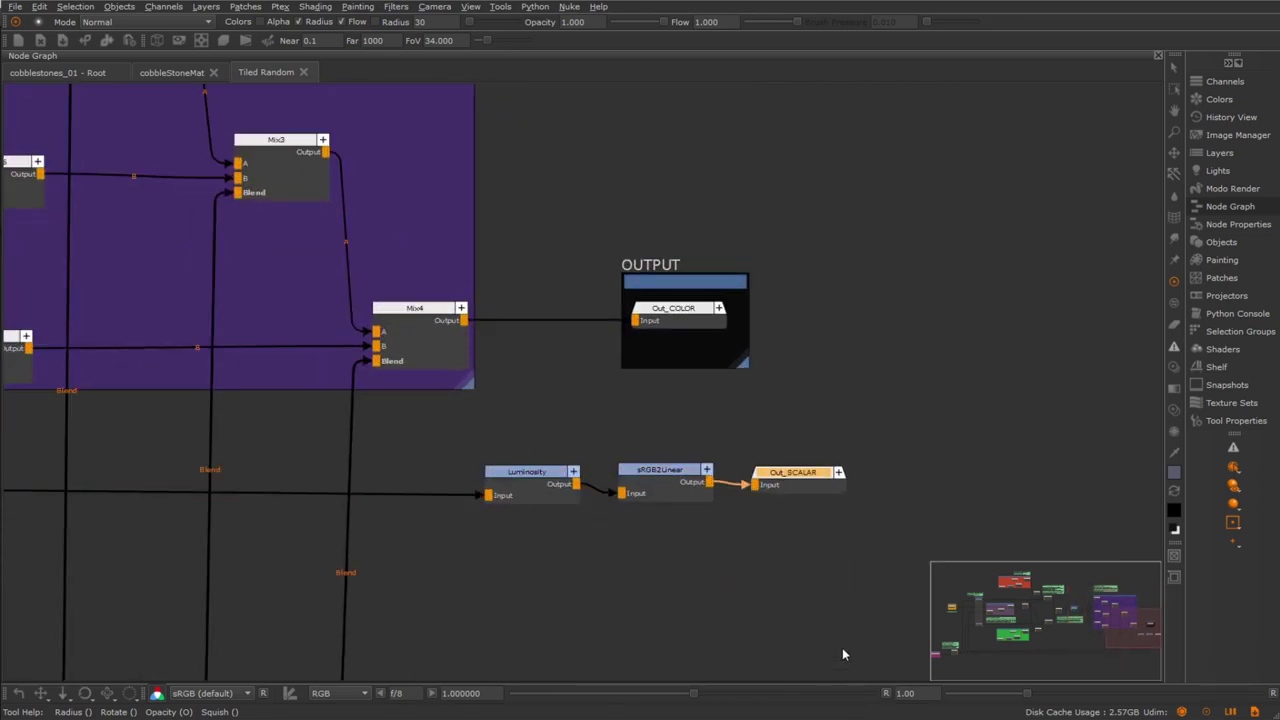
Look back across the Tiled Random network and close it to return to the cobbleStoneMat group.
scroll(551, 550, "down", 3)
middle_click_drag(434, 463, 694, 503)
middle_click_drag(369, 485, 523, 474)
scroll(414, 432, "down", 2)
middle_click_drag(414, 432, 727, 415)
scroll(578, 458, "down", 3)
middle_click_drag(551, 383, 656, 393)
left_click(304, 72)
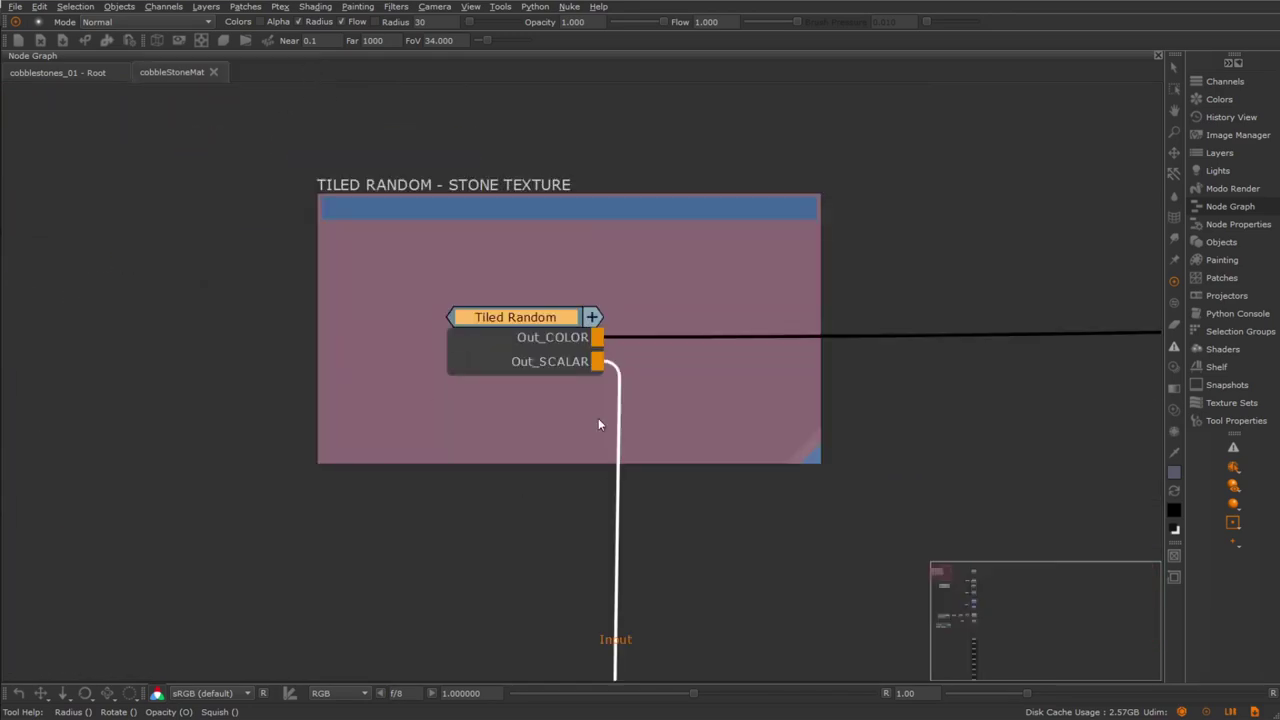
Examine the remaining node sections of the cobbleStoneMat group downstream of the Tiled Random stone texture.
scroll(583, 392, "down", 2)
scroll(757, 491, "down", 2)
middle_click_drag(757, 491, 538, 425)
left_click_drag(204, 280, 937, 427)
middle_click_drag(876, 465, 866, 376)
left_click_drag(389, 433, 914, 503)
middle_click_drag(747, 489, 735, 442)
left_click_drag(370, 414, 921, 503)
left_click(754, 576)
scroll(765, 550, "down", 3)
Leave the enlarged node graph and inspect the cobblestone surface on the model up close and at a slant.
key("space")
scroll(614, 515, "up", 2)
scroll(519, 434, "up", 3)
left_click_drag(519, 434, 549, 429, "alt")
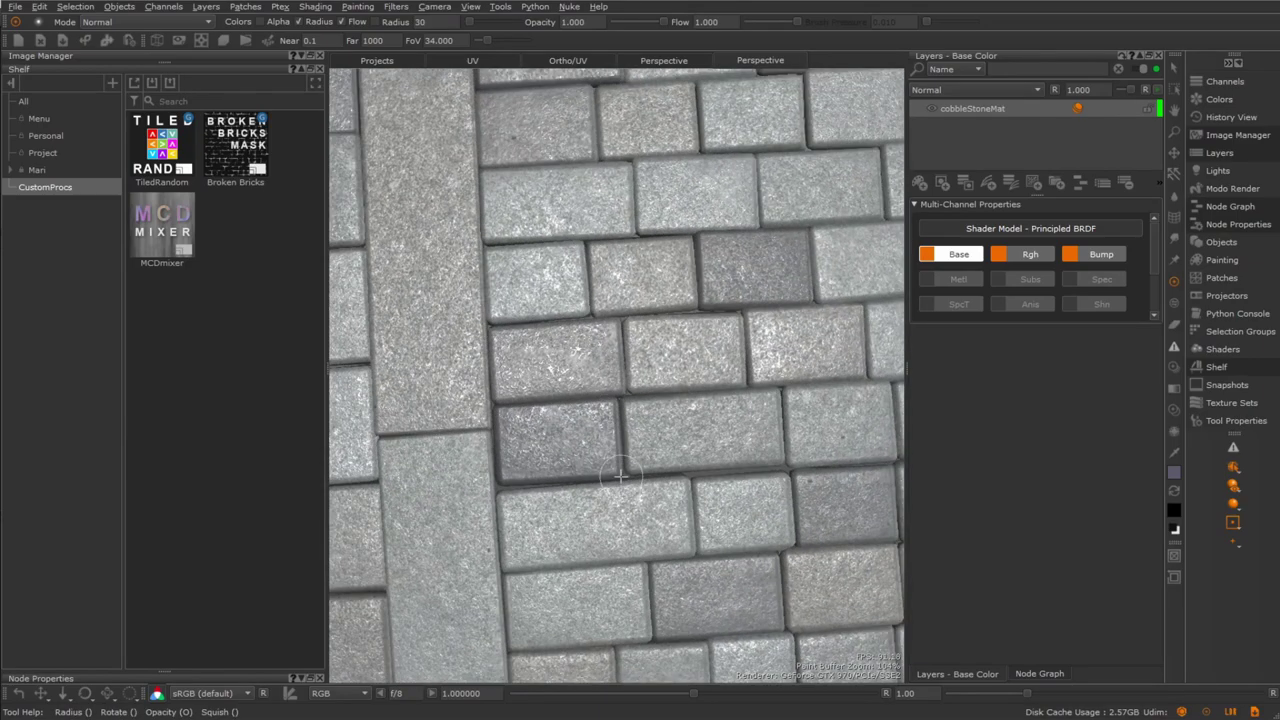
right_click_drag(770, 466, 714, 466, "alt")
left_click_drag(741, 464, 749, 491, "alt")
middle_click_drag(749, 491, 665, 519, "alt")
mouse_move(665, 519)
right_mouse_down("alt")
mouse_move(622, 540)
mouse_move(674, 514)
mouse_move(649, 489)
mouse_move(655, 505)
right_mouse_up("alt")
Add a Cloud procedural layer to the material's Bump channel and set its blend mode to Multiply.
left_click(1101, 254)
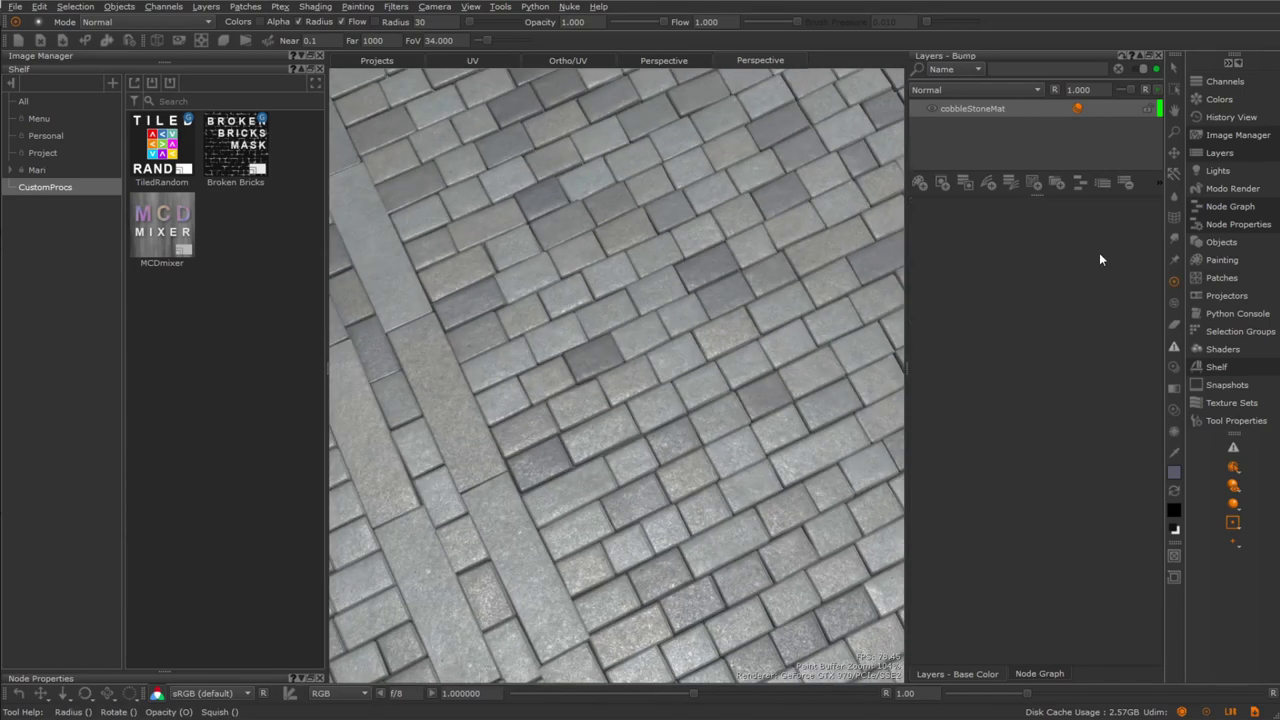
key("Tab")
type("Cloud")
key("Return")
left_click(970, 91)
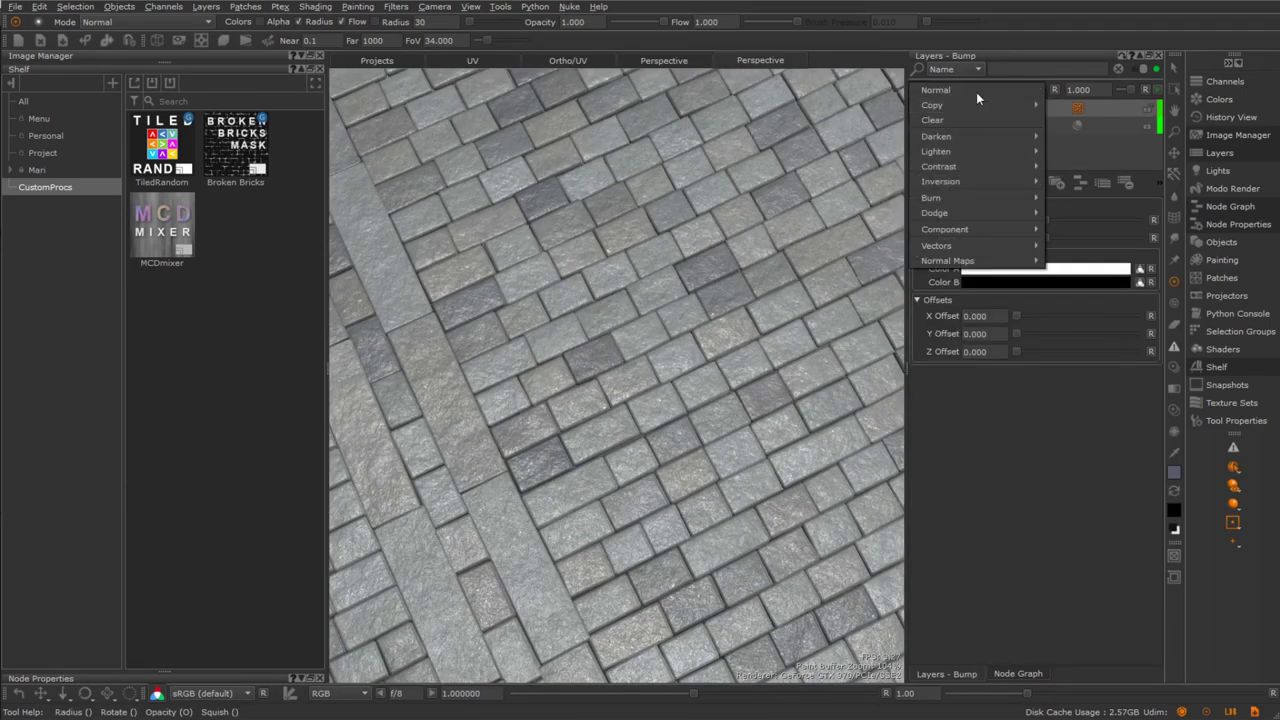
mouse_move(975, 135)
left_click(1050, 152)
Set the Cloud procedural's Size to 0.25, Roughness to 0.65 and Color A to 20% grey (0.200).
type(".25")
left_click_drag(990, 220, 940, 240)
key("Return")
type(".65")
key("Return")
left_click(985, 268)
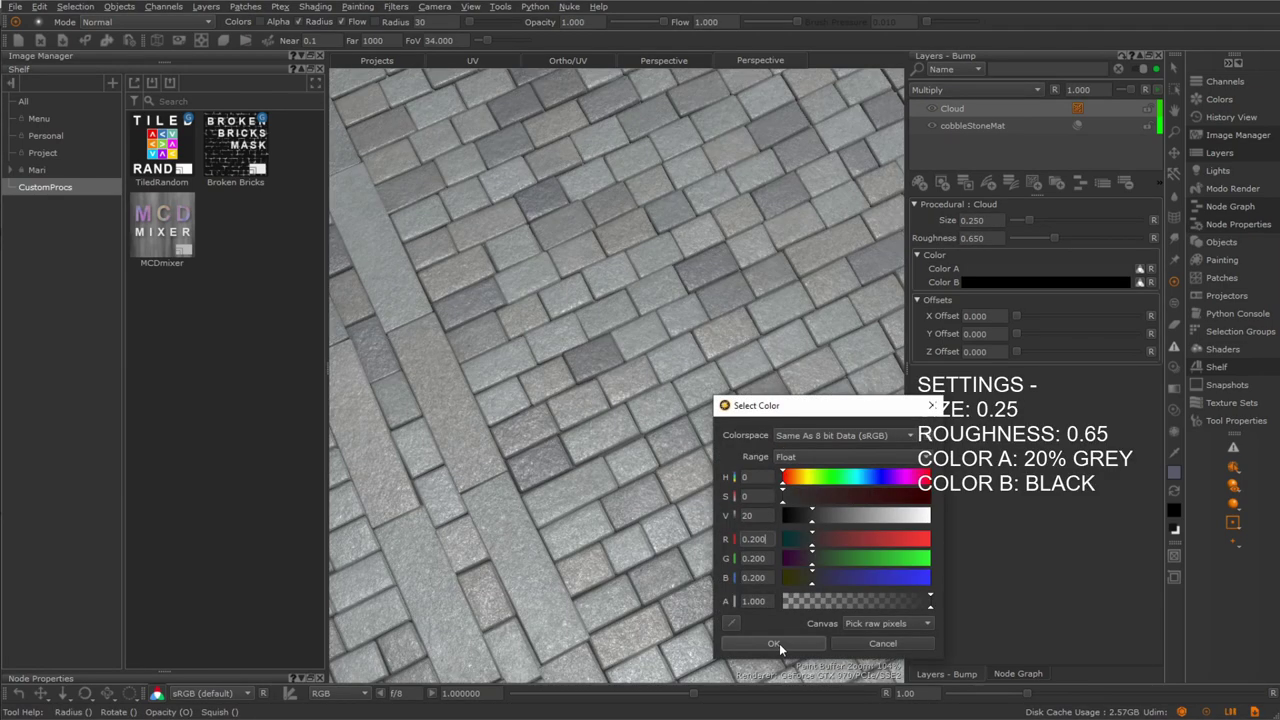
left_click(773, 643)
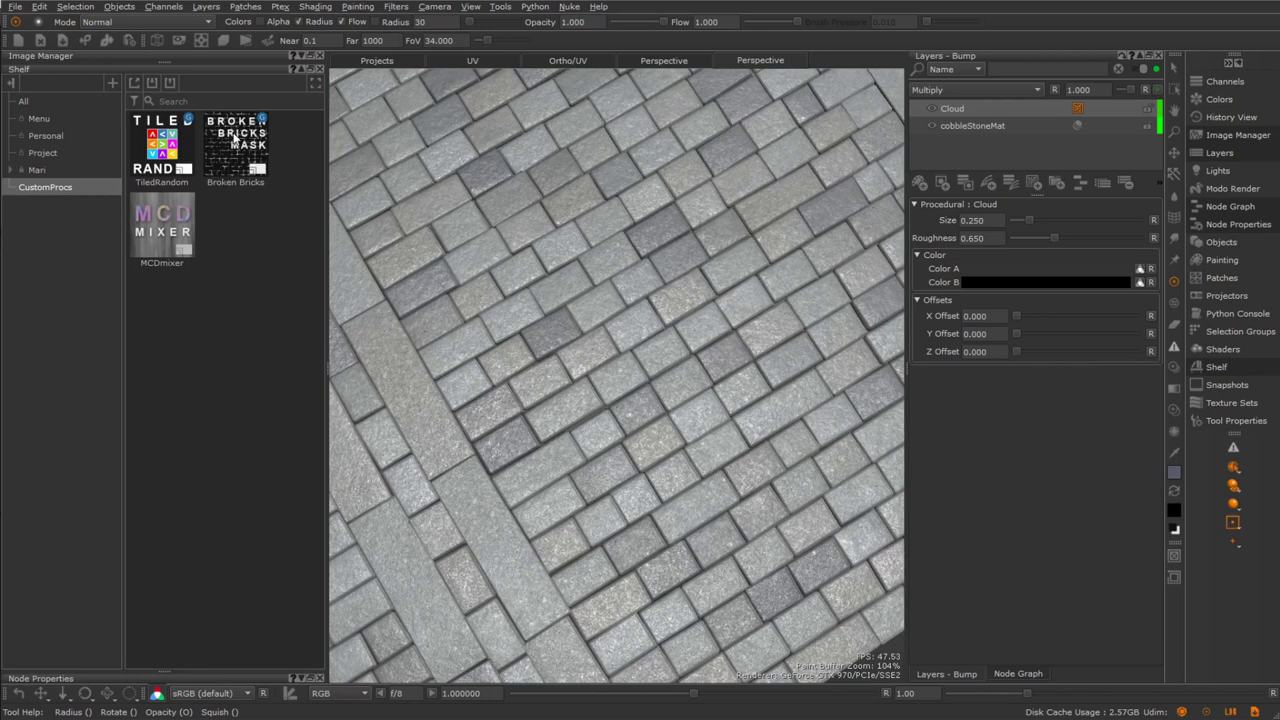
Apply the Broken Bricks custom procedural as the Cloud layer's mask and test its Broad/Sharp Mix.
mouse_move(235, 138)
left_click_drag(235, 138, 982, 128)
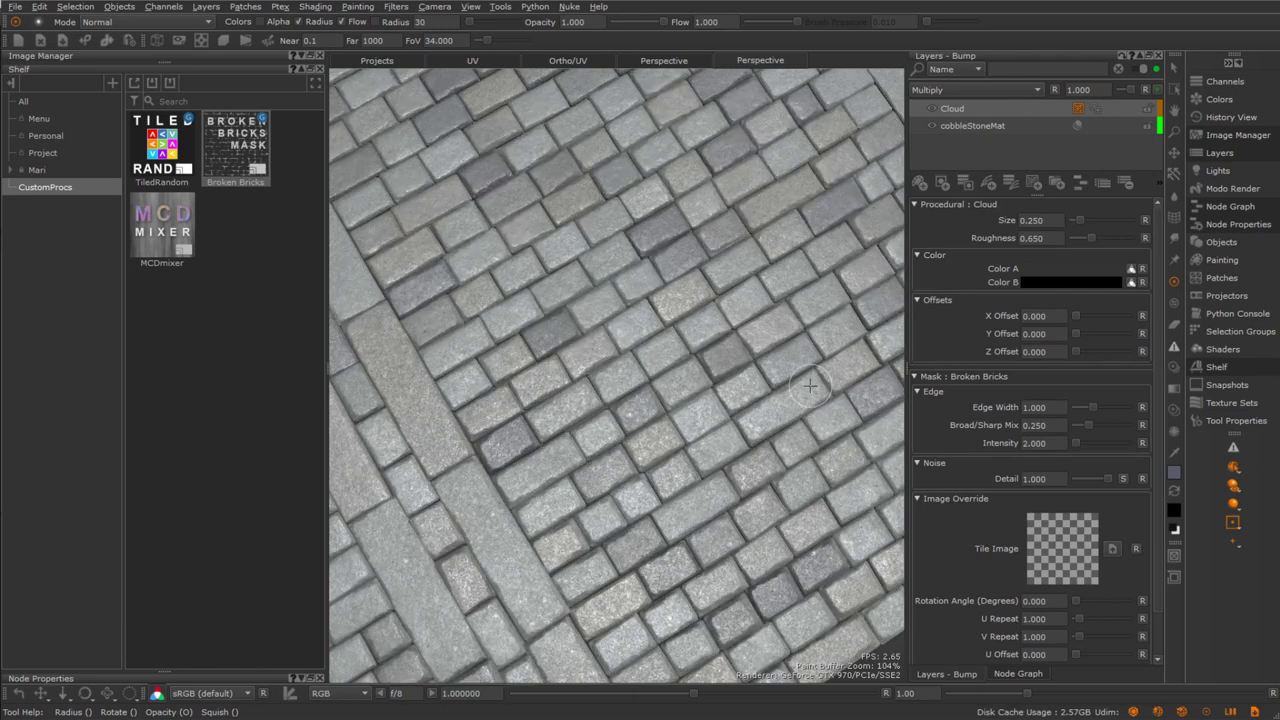
left_click(914, 204)
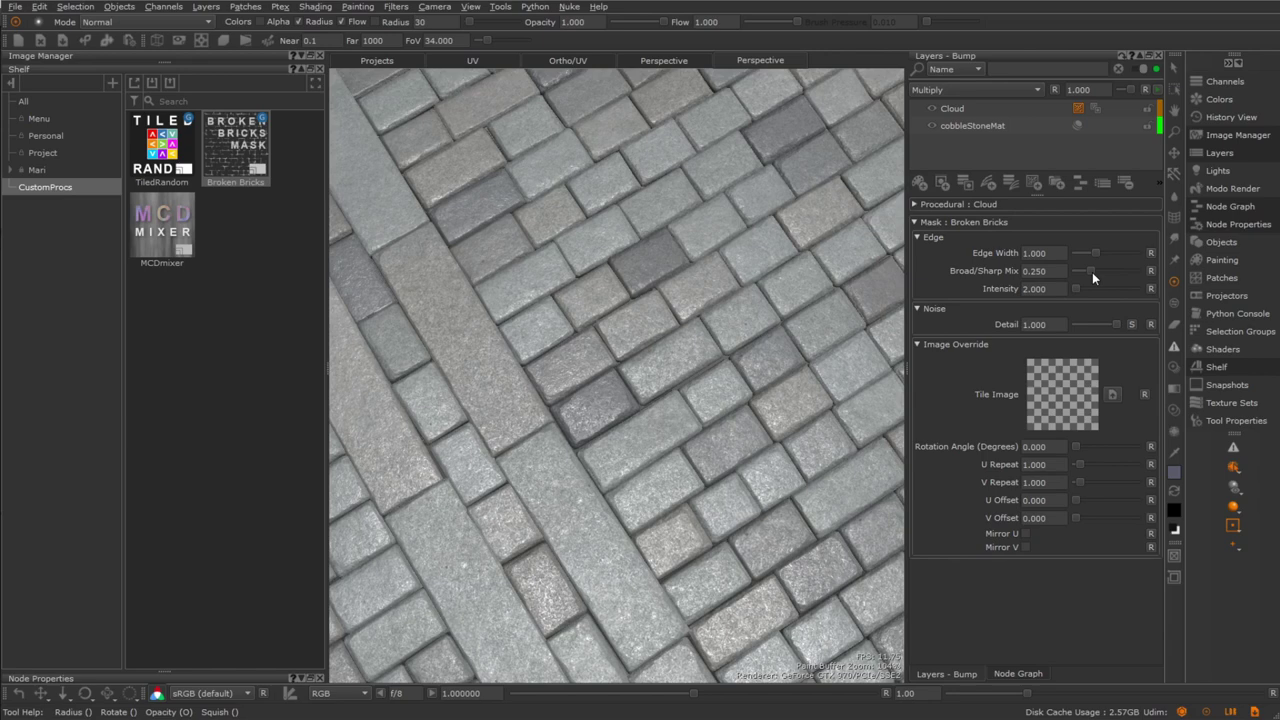
left_click_drag(1071, 272, 1040, 275)
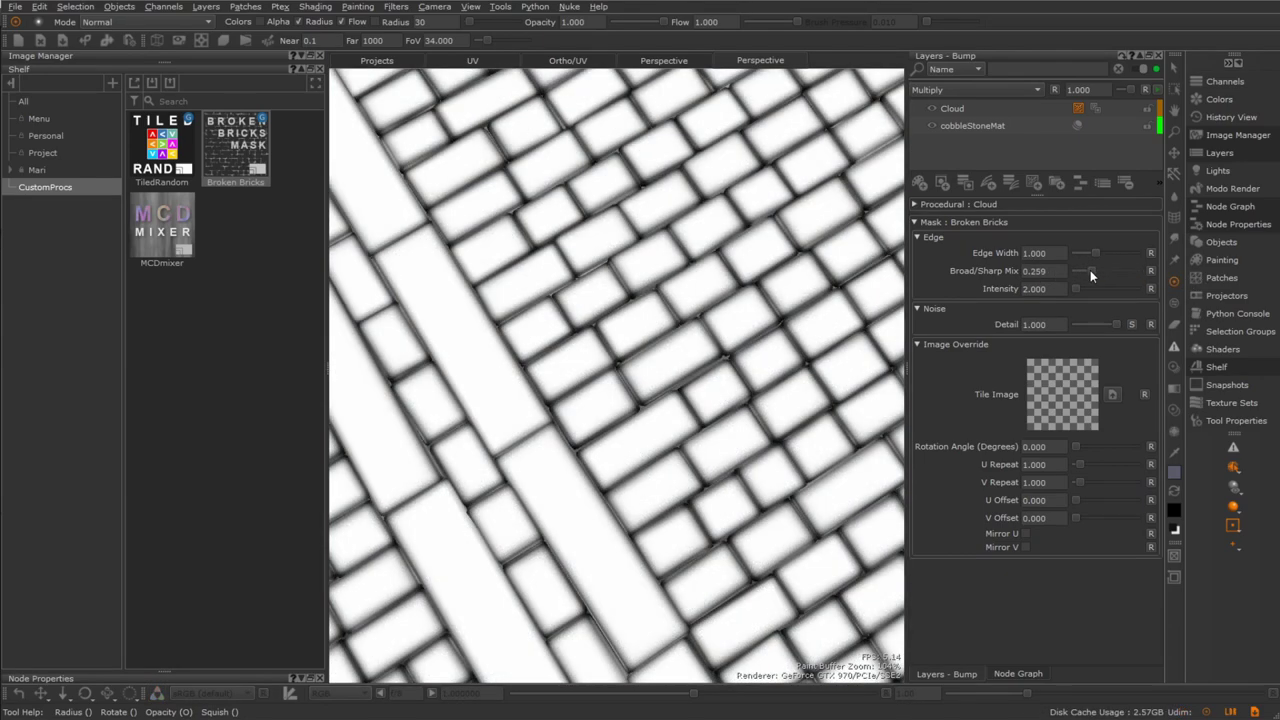
mouse_move(1090, 270)
left_mouse_down()
mouse_move(1136, 271)
mouse_move(1051, 272)
mouse_move(1133, 277)
mouse_move(1074, 286)
left_mouse_up()
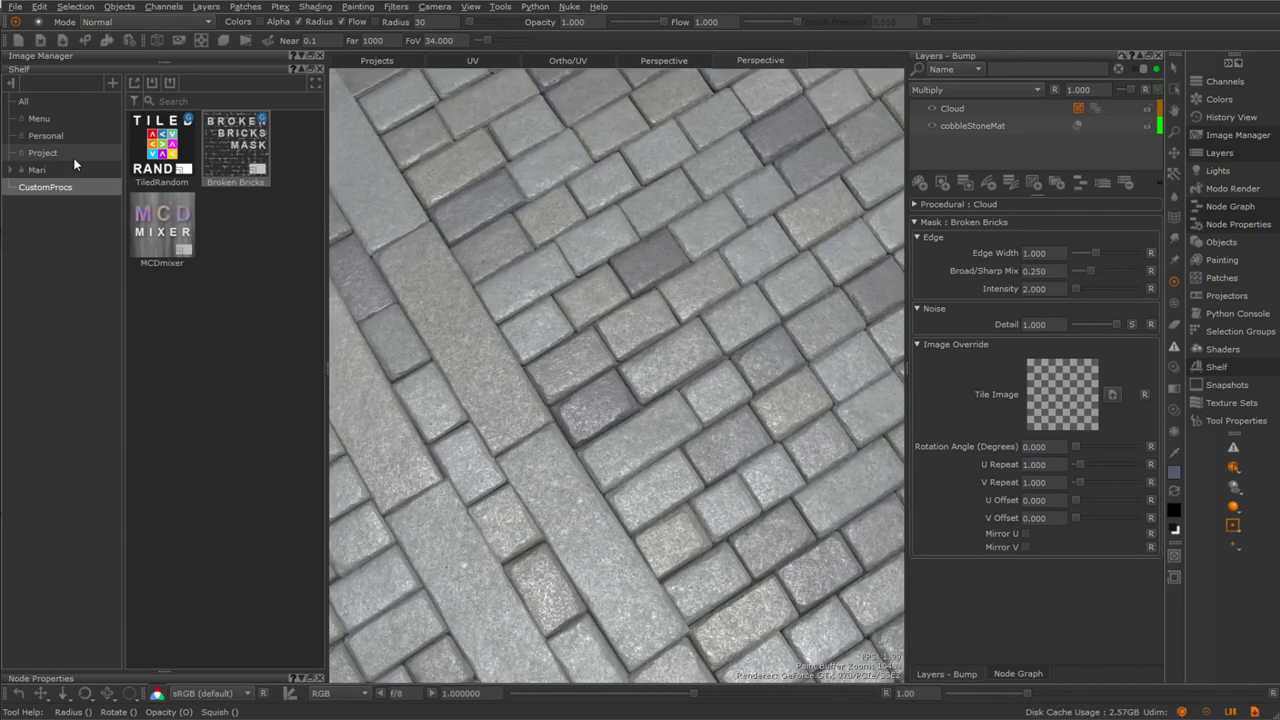
Try grunge1.tif from the Project shelf as the Broken Bricks Tile Image with a different Intensity, and reset both.
left_click(70, 153)
left_click_drag(162, 148, 1065, 415)
left_click_drag(700, 340, 729, 346, "alt")
right_click_drag(729, 346, 680, 408, "alt")
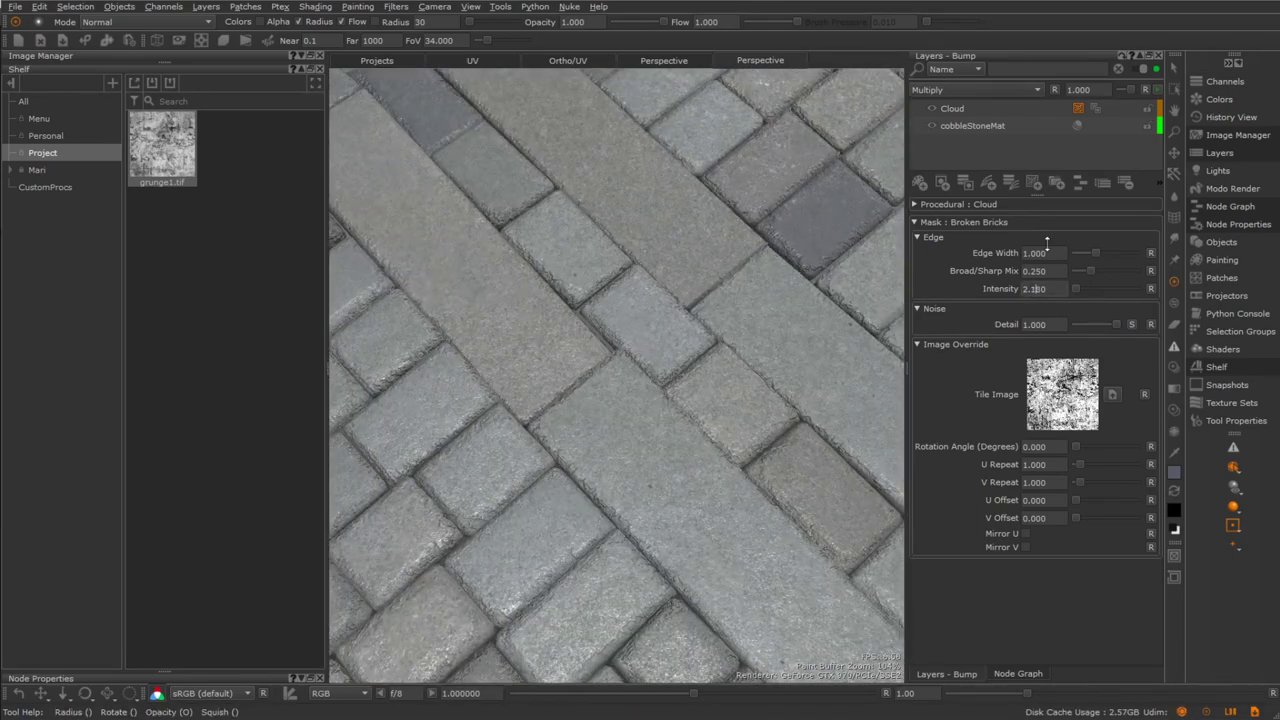
left_click_drag(1045, 287, 1101, 711)
left_click(1150, 289)
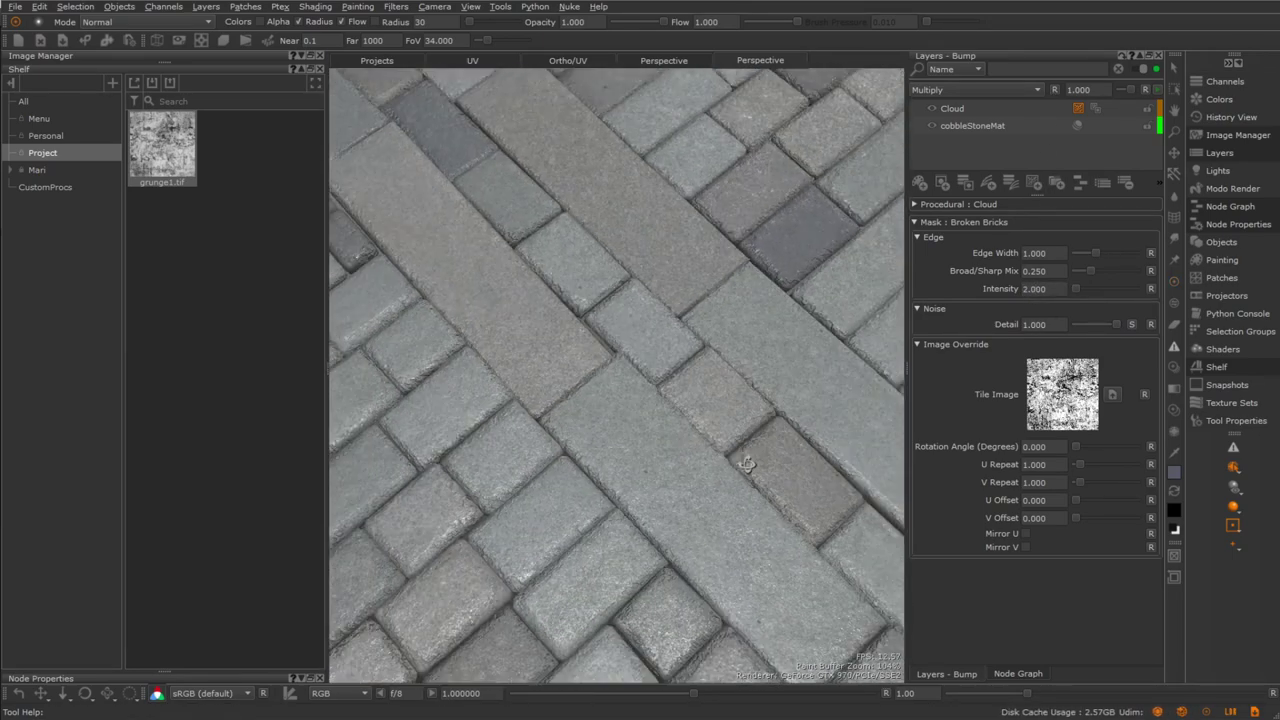
left_click(1146, 395)
Try different Edge Width and Intensity values on the Broken Bricks mask.
middle_click_drag(714, 429, 852, 404)
left_click_drag(1094, 252, 1073, 287)
left_click(1148, 289)
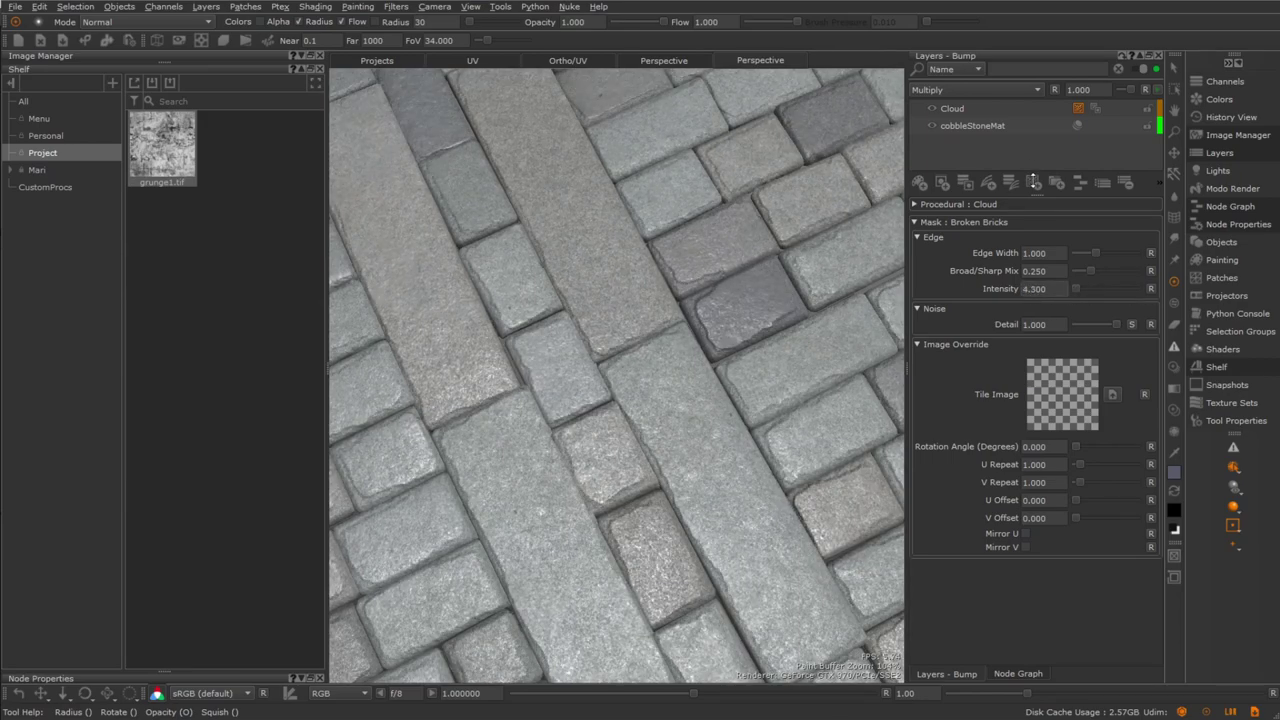
Try a higher noise Detail on the Broken Bricks mask, reset Intensity and Detail, and inspect the stone edges.
left_click_drag(1031, 324, 1030, 188)
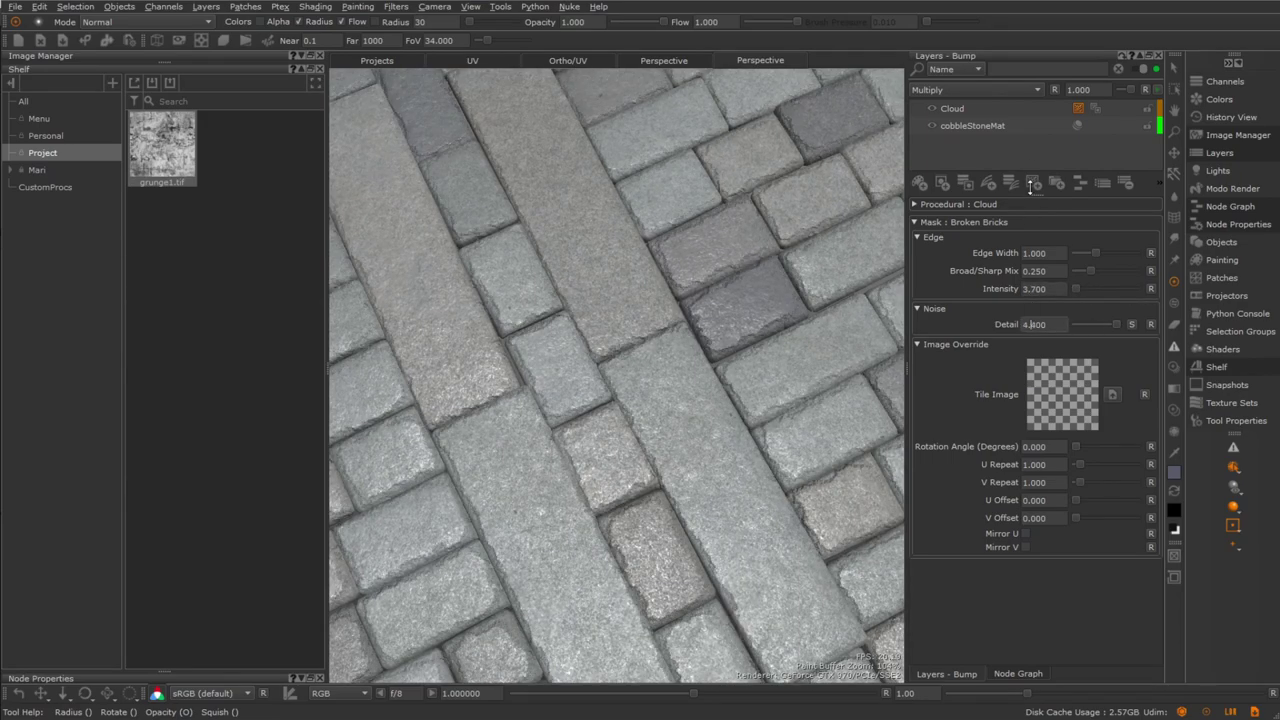
right_click_drag(703, 520, 660, 500, "alt")
left_click_drag(660, 500, 720, 490, "alt")
left_click(1150, 288)
left_click(1151, 325)
left_click_drag(791, 429, 757, 468, "alt")
right_click_drag(757, 468, 610, 505, "alt")
left_click_drag(640, 485, 710, 506, "alt")
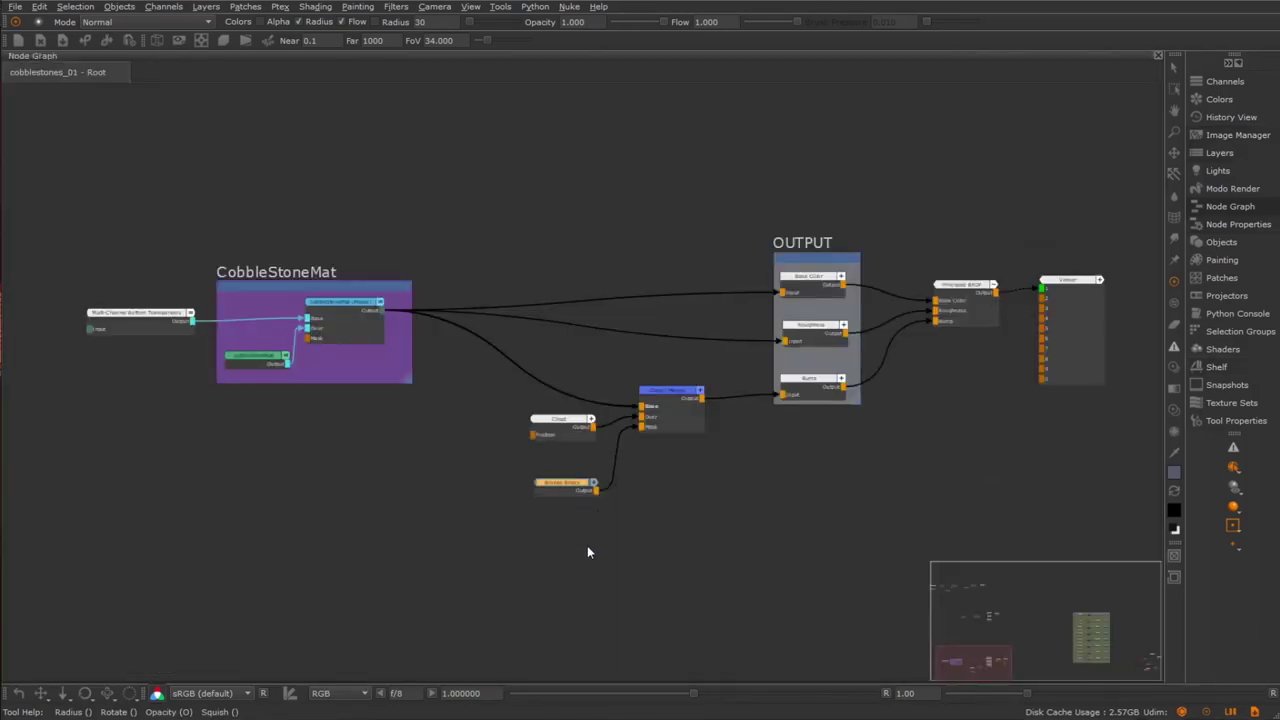
Open the Broken Bricks node's network in the node graph and look over its full layout.
scroll(587, 552, "up", 6)
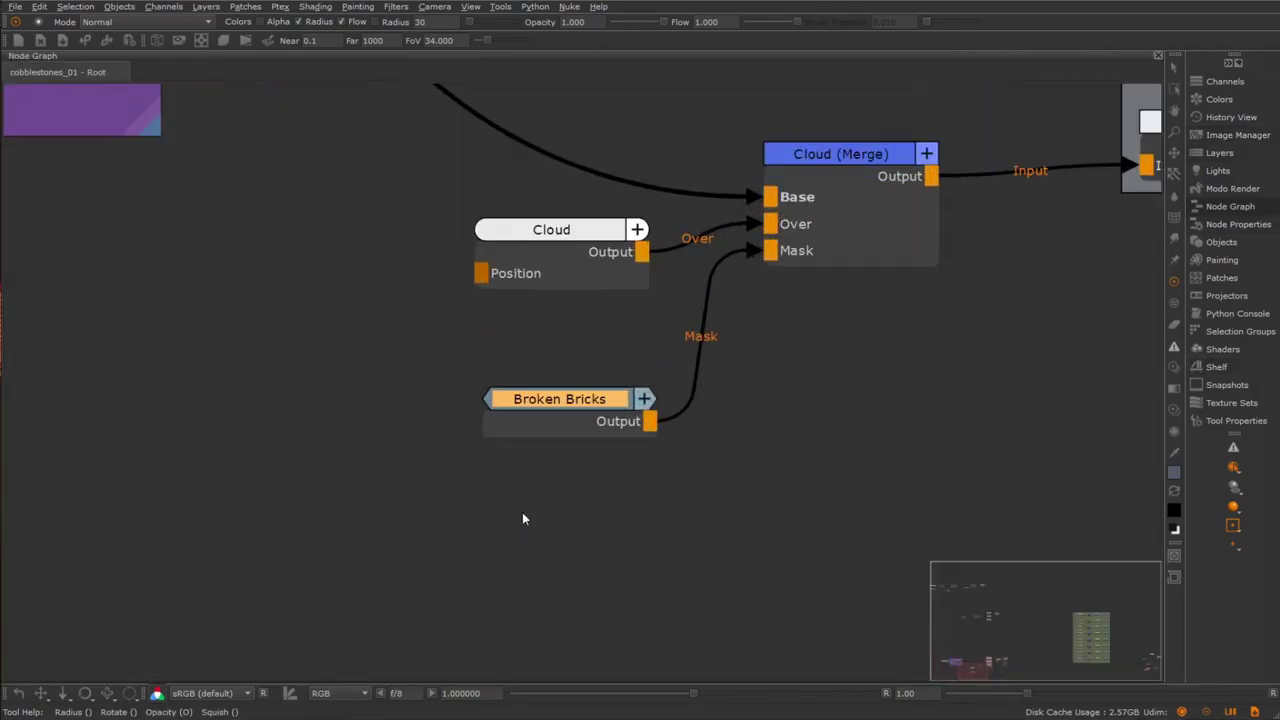
double_click(658, 464)
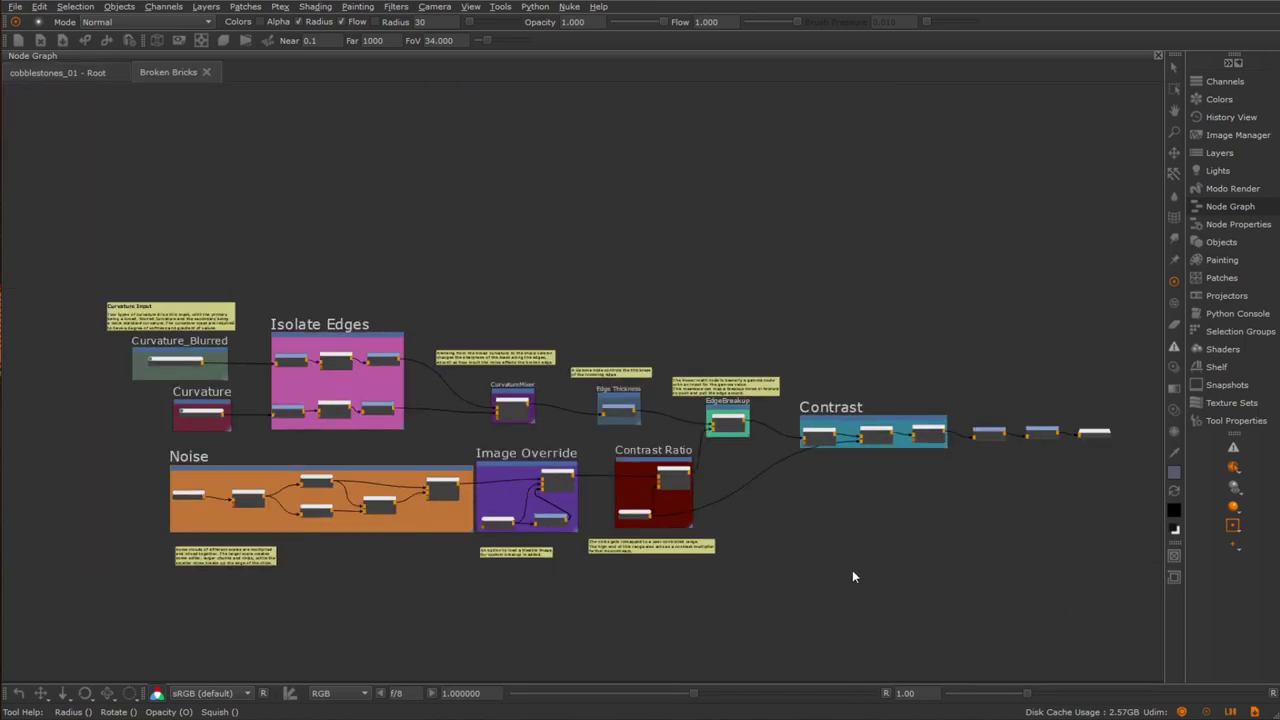
left_click_drag(109, 248, 1118, 616)
mouse_move(794, 565)
middle_mouse_down()
mouse_move(798, 537)
mouse_move(800, 558)
mouse_move(778, 558)
middle_mouse_up()
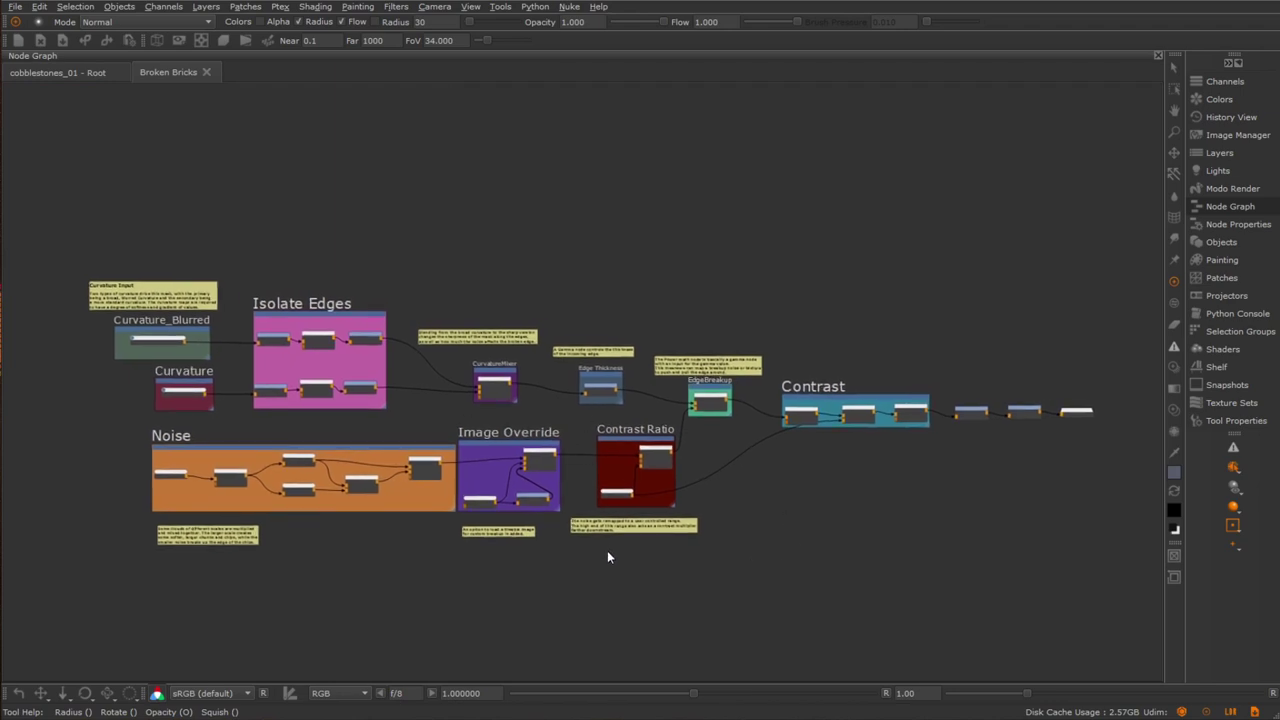
Examine the Broken Bricks network section by section from its curvature inputs to the Power node in EdgeBreakup.
scroll(146, 368, "up", 3)
middle_click_drag(146, 368, 406, 382)
left_click_drag(304, 338, 518, 480)
middle_click_drag(525, 489, 279, 411)
left_click_drag(139, 425, 600, 528)
middle_click_drag(563, 518, 422, 525)
left_click_drag(218, 226, 380, 392)
middle_click_drag(435, 415, 334, 380)
left_click_drag(455, 390, 550, 510)
middle_click_drag(600, 460, 401, 465)
scroll(607, 432, "up", 5)
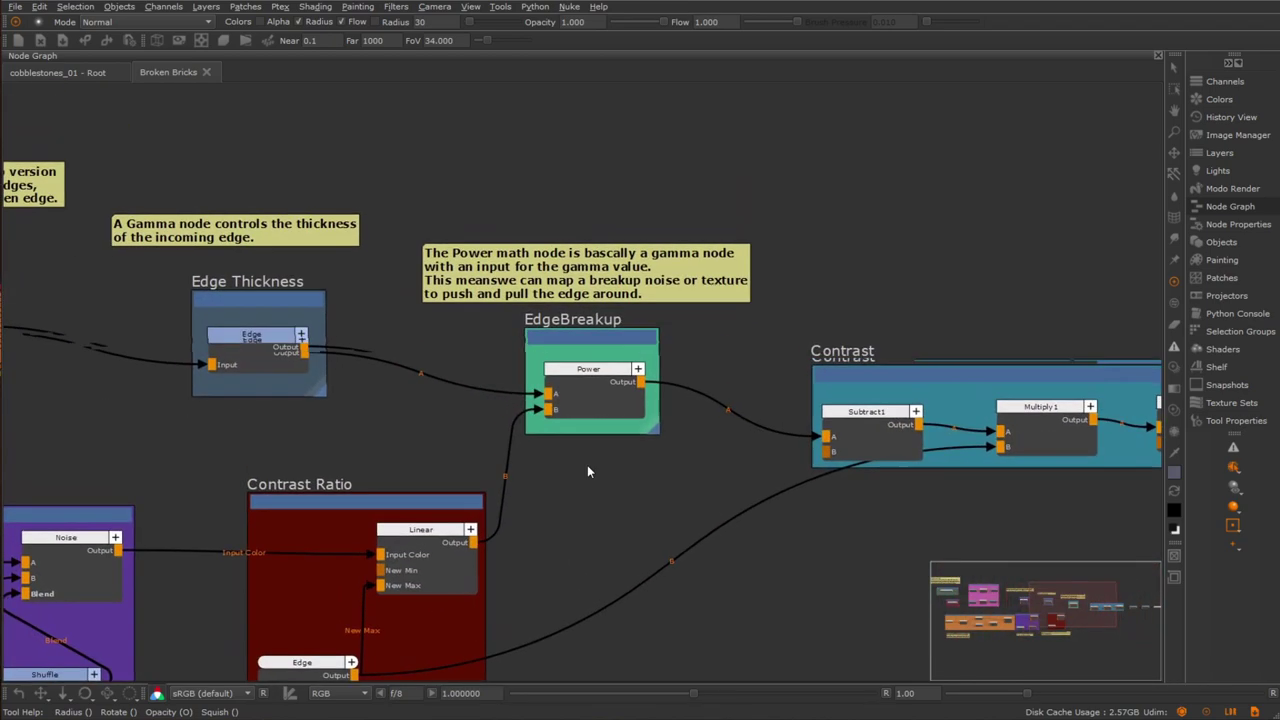
left_click_drag(474, 322, 676, 434)
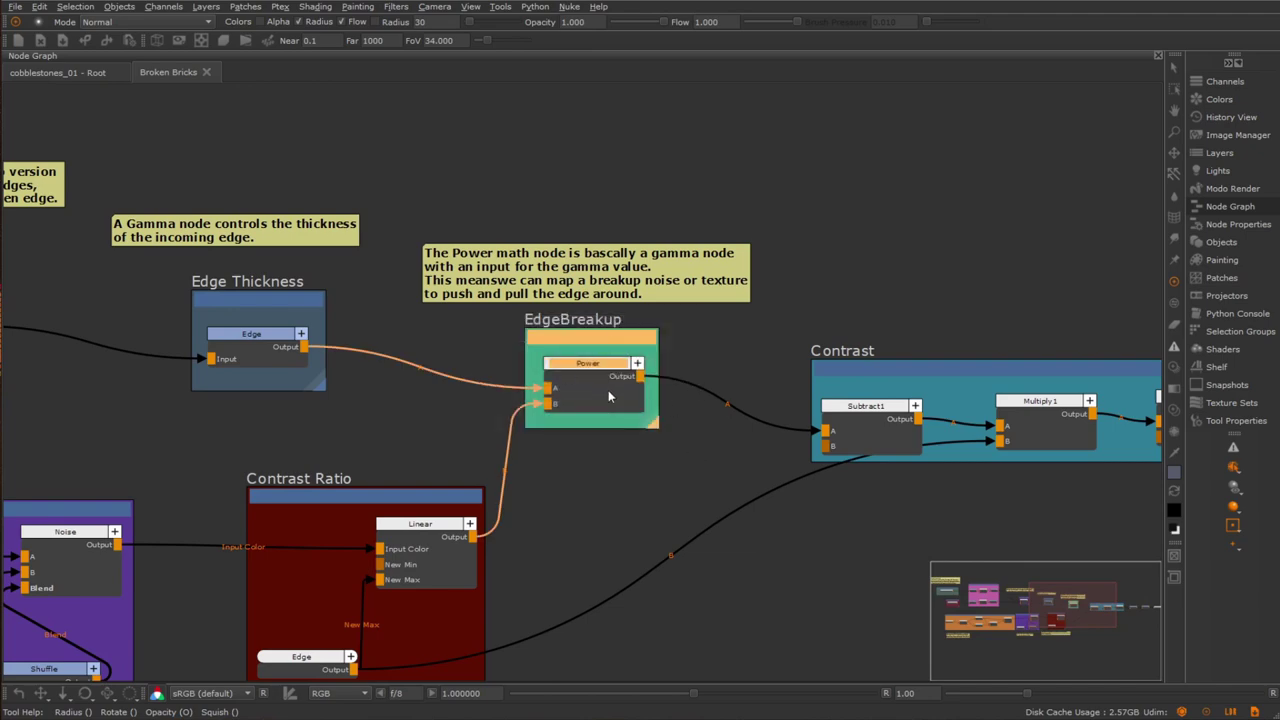
Examine how the Noise section feeds the Linear and Edge nodes of the Contrast Ratio section.
scroll(580, 440, "down", 7)
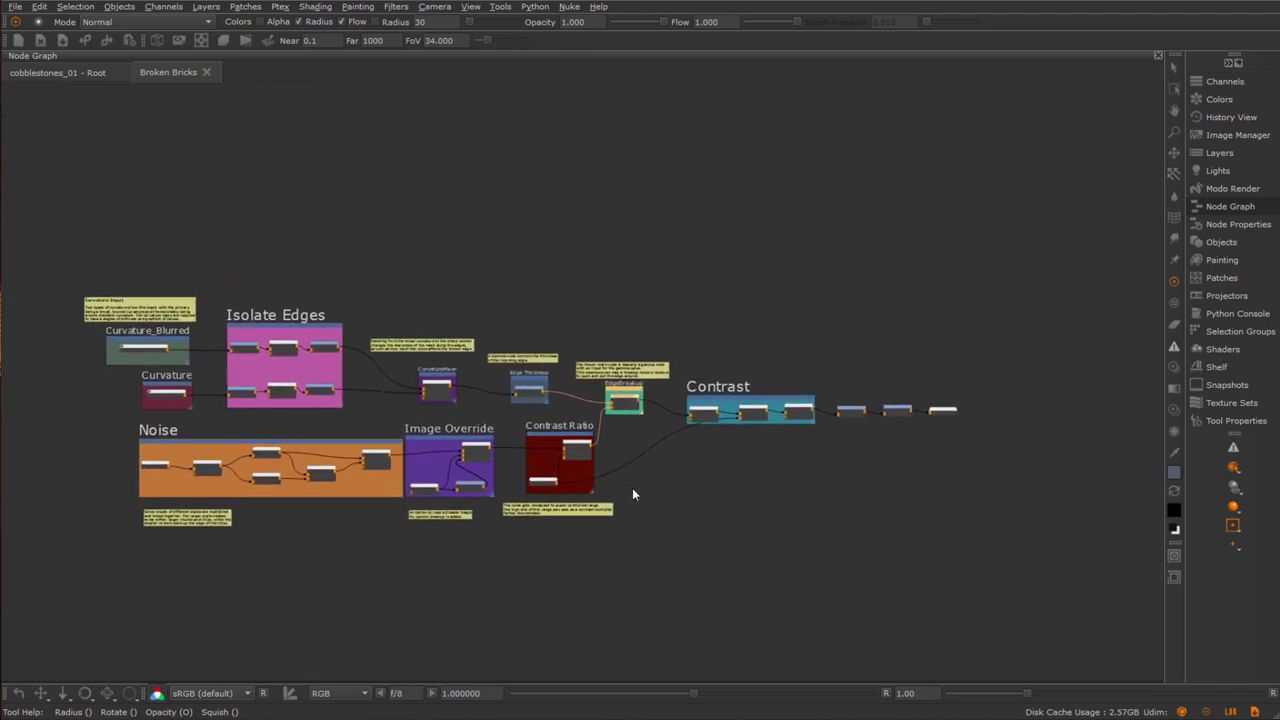
middle_click_drag(631, 484, 734, 464)
scroll(645, 459, "up", 2)
left_click(673, 460)
scroll(736, 464, "down", 1)
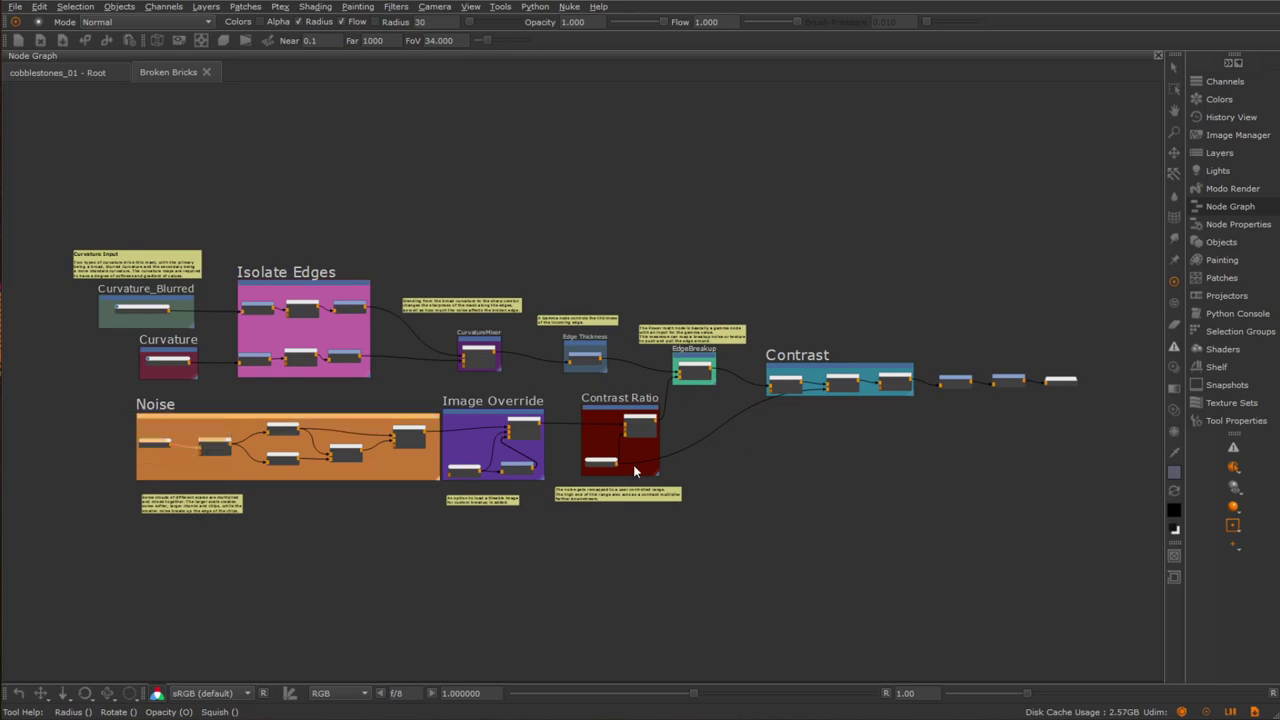
scroll(633, 464, "up", 8)
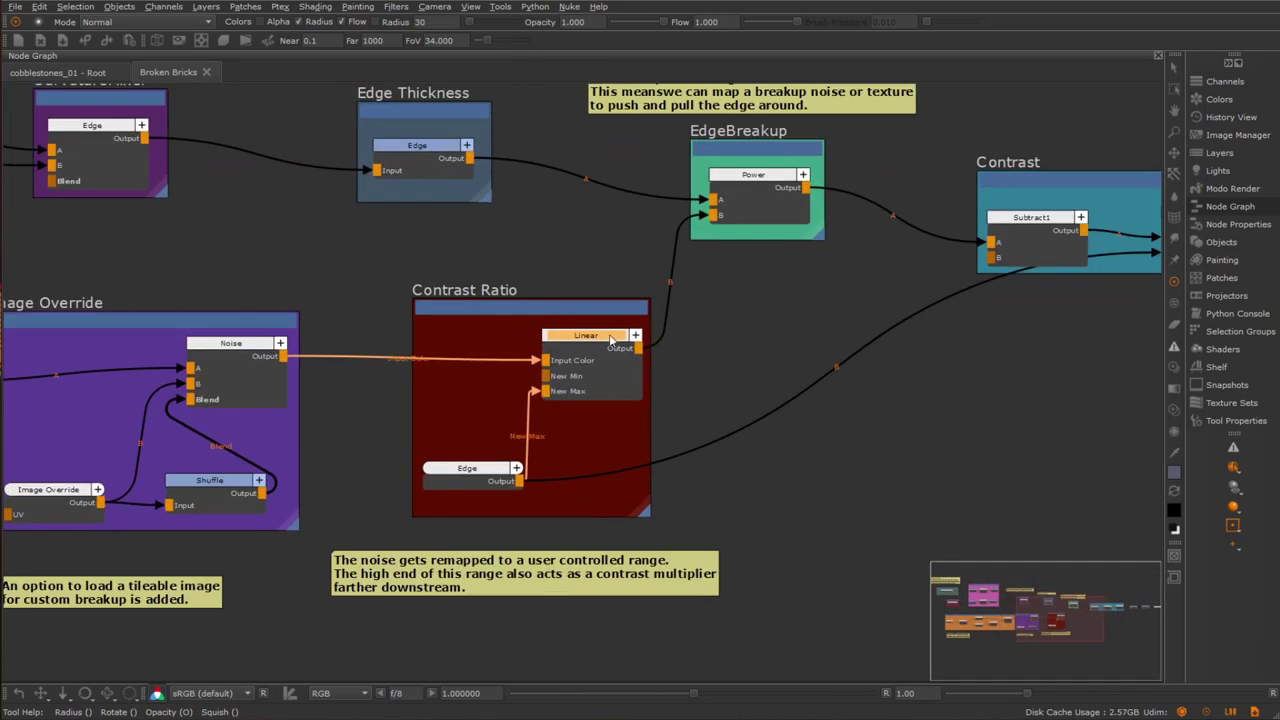
middle_click_drag(633, 492, 585, 466)
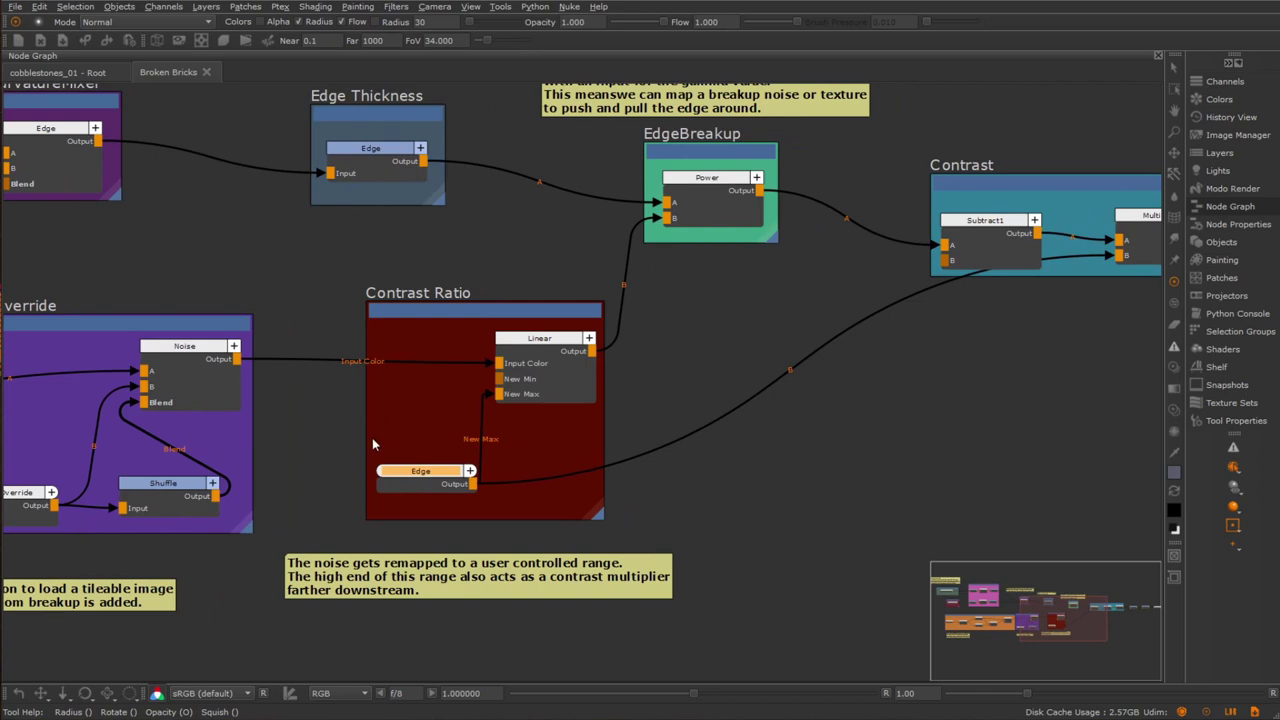
Follow the Contrast section through to the Output node and look back over the whole Broken Bricks network.
middle_click_drag(733, 379, 239, 478)
left_click_drag(379, 239, 899, 386)
middle_click_drag(892, 447, 450, 478)
scroll(367, 318, "down", 2)
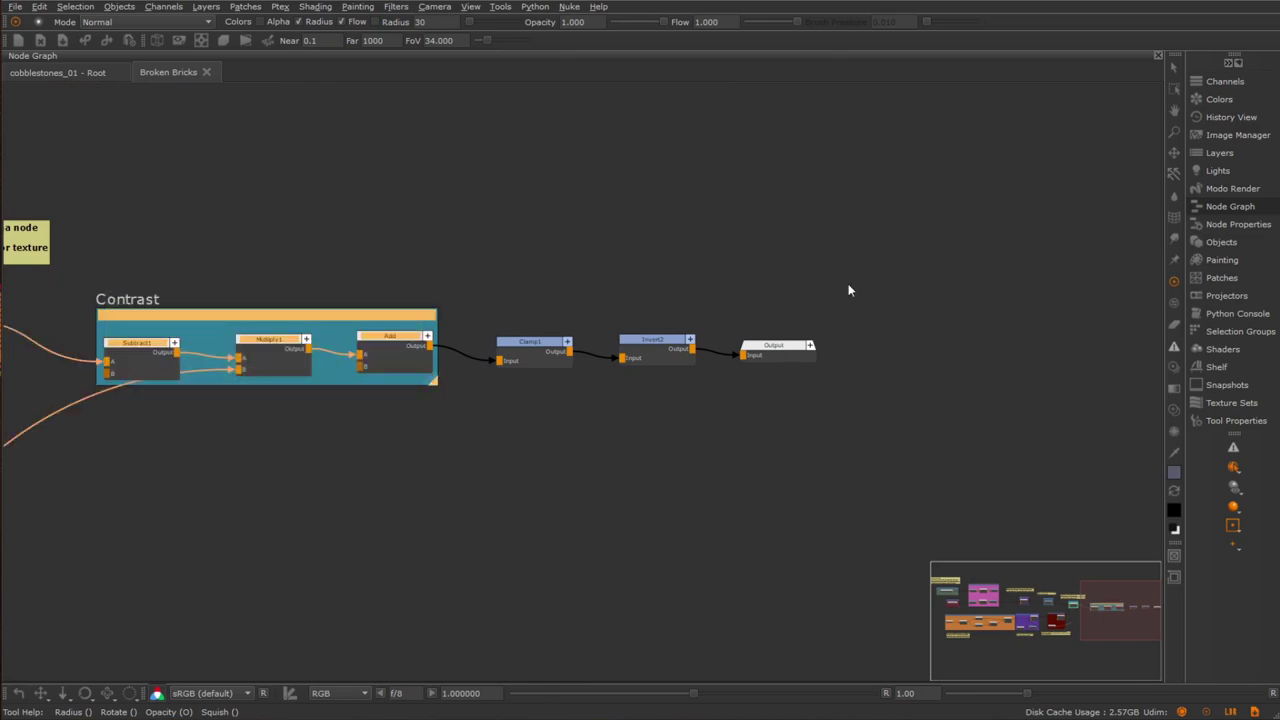
left_click(776, 342)
scroll(705, 454, "down", 5)
middle_click_drag(394, 482, 738, 462)
left_click(584, 539)
middle_click_drag(585, 545, 760, 520)
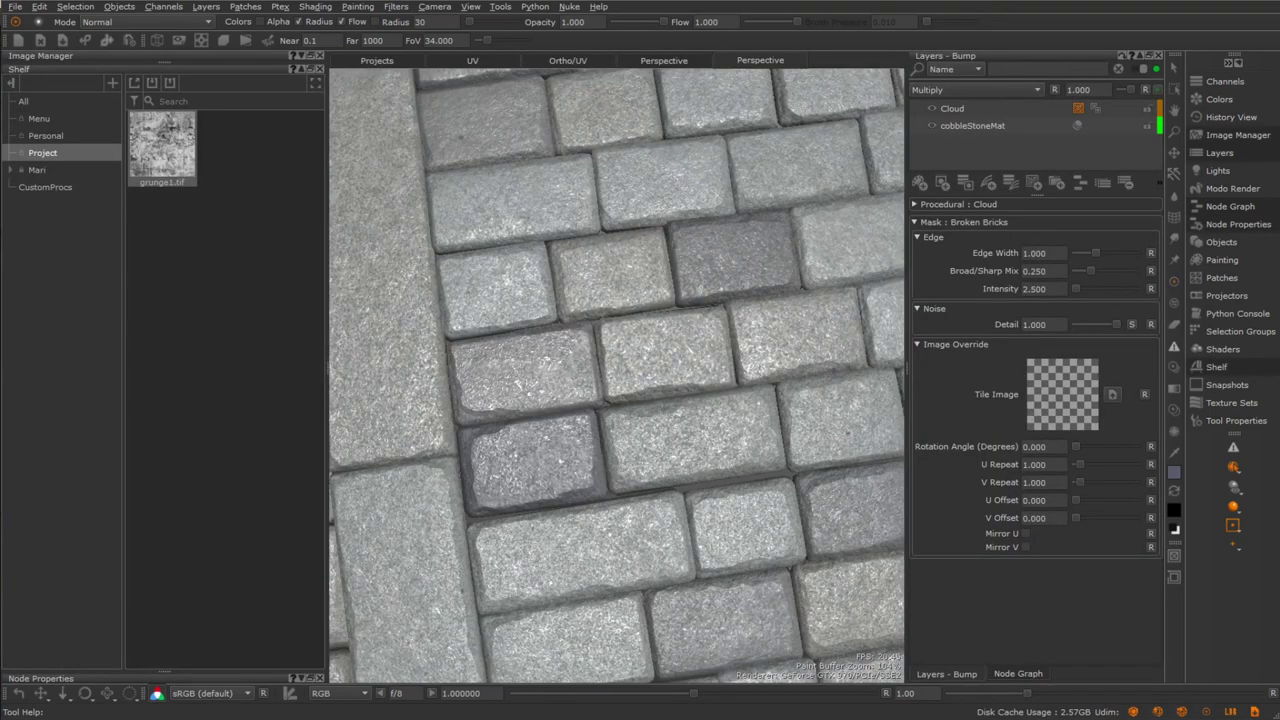
Inspect the broken stone edges on the cobblestone model from several angles.
left_click_drag(850, 495, 890, 491, "alt")
middle_click_drag(890, 491, 353, 534, "alt")
right_click_drag(353, 534, 629, 513, "alt")
mouse_move(629, 513)
left_mouse_down("alt")
mouse_move(689, 502)
mouse_move(688, 446)
mouse_move(698, 482)
mouse_move(729, 434)
mouse_move(651, 451)
mouse_move(622, 518)
mouse_move(628, 590)
left_mouse_up("alt")
mouse_move(697, 484)
left_mouse_down("alt")
mouse_move(700, 471)
mouse_move(549, 560)
mouse_move(651, 537)
left_mouse_up("alt")
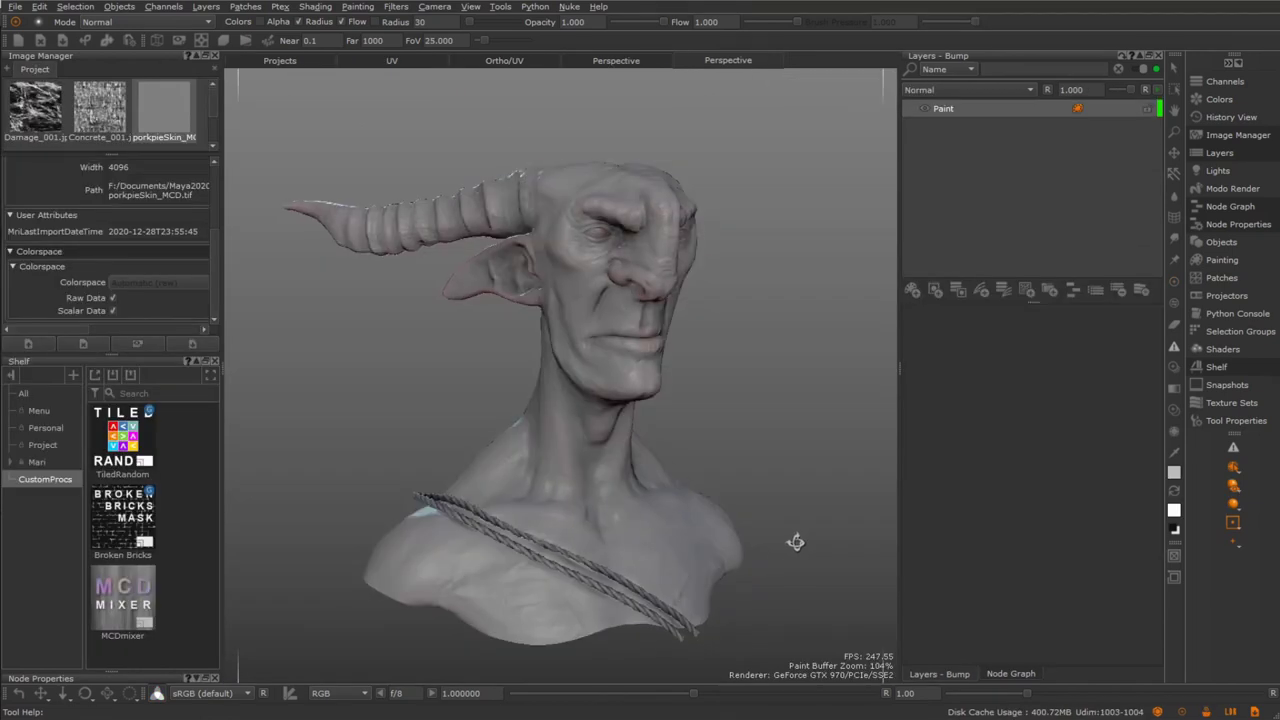
Inspect the horned bust's head, horn, ear and face up close from several angles.
mouse_move(795, 542)
left_mouse_down("alt")
mouse_move(674, 534)
mouse_move(686, 543)
mouse_move(658, 525)
mouse_move(731, 525)
left_mouse_up("alt")
mouse_move(563, 506)
left_mouse_down("alt")
mouse_move(683, 514)
mouse_move(606, 500)
left_mouse_up("alt")
right_click_drag(606, 500, 533, 478, "alt")
left_click_drag(533, 478, 680, 526, "alt")
right_click_drag(680, 526, 597, 497, "alt")
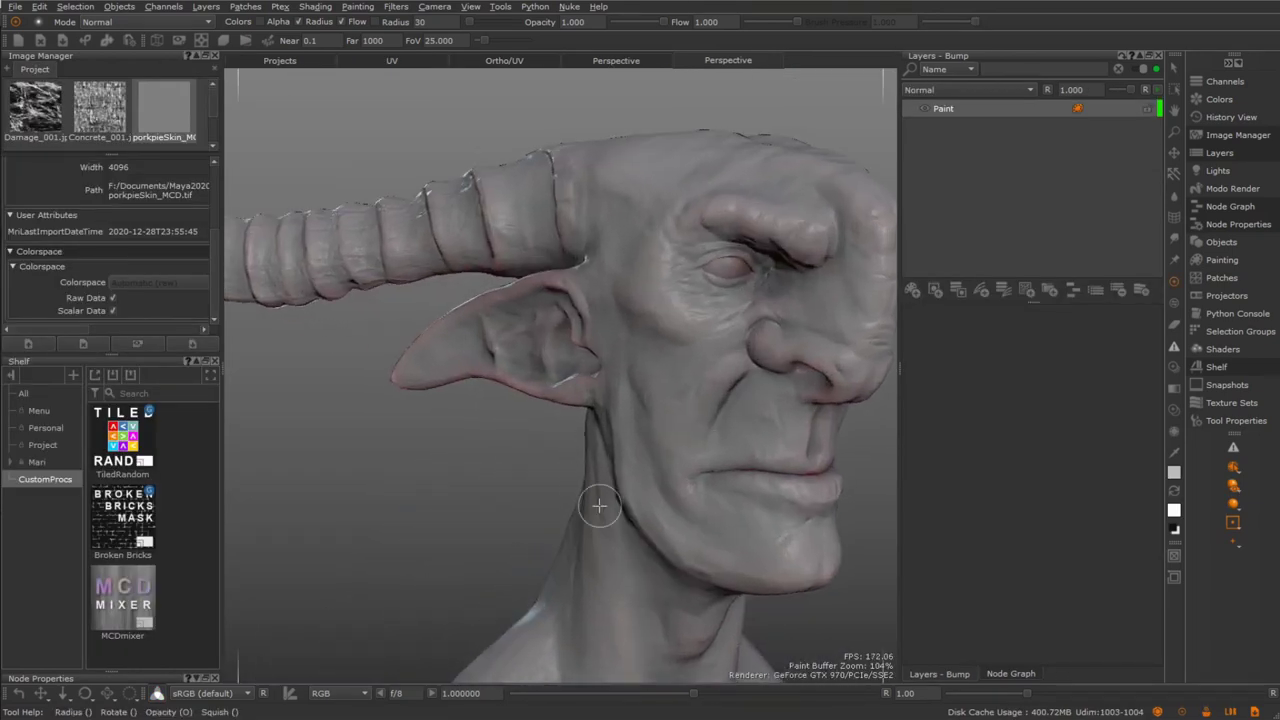
left_click_drag(597, 497, 620, 560, "alt")
middle_click_drag(620, 560, 553, 516, "alt")
right_click_drag(553, 516, 680, 520, "alt")
middle_click_drag(680, 520, 506, 531, "alt")
middle_click_drag(606, 540, 522, 548, "alt")
left_click_drag(652, 546, 751, 580, "alt")
right_click_drag(751, 580, 726, 558, "alt")
middle_click_drag(726, 558, 668, 534, "alt")
left_click_drag(668, 534, 646, 540, "alt")
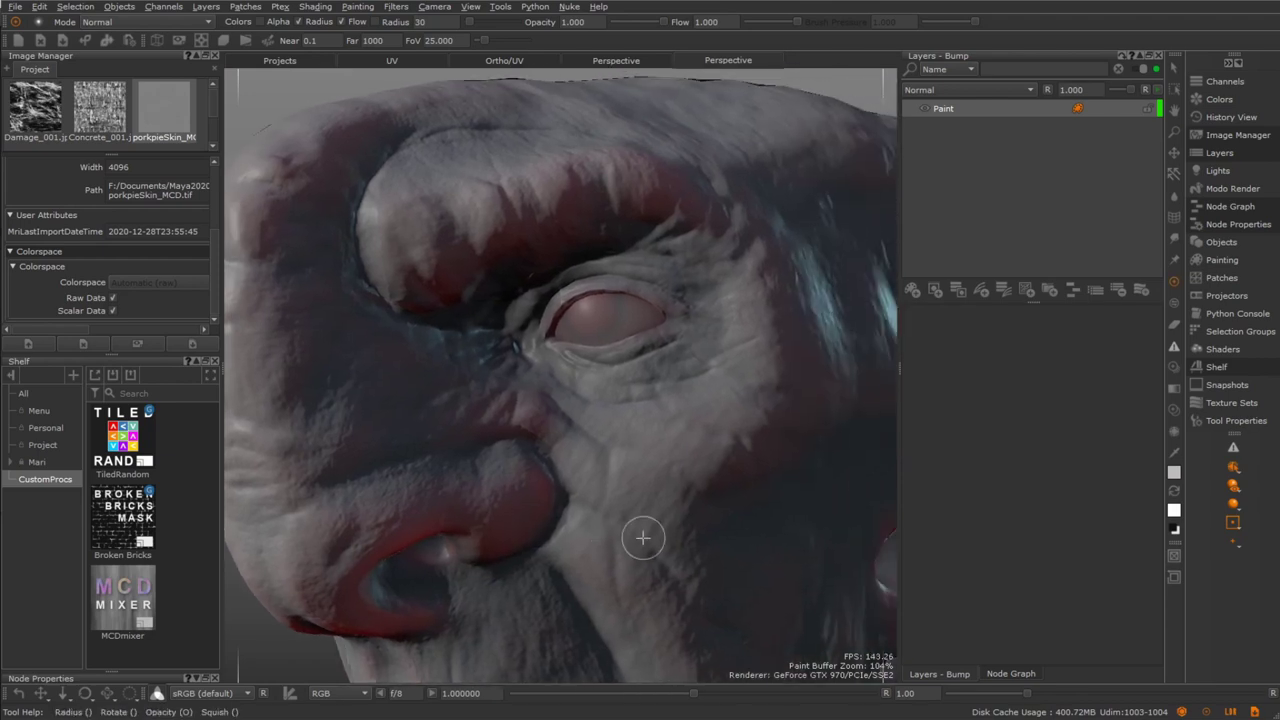
Examine the skin detail around the bust's eye and nose, and return to a view of the whole bust.
right_click_drag(646, 540, 637, 537, "alt")
left_click_drag(637, 537, 700, 537, "alt")
middle_click_drag(700, 537, 620, 537, "alt")
mouse_move(620, 537)
left_mouse_down("alt")
mouse_move(591, 514)
mouse_move(617, 517)
left_mouse_up("alt")
right_click_drag(617, 517, 586, 514, "alt")
middle_click_drag(590, 568, 586, 505, "alt")
left_click_drag(586, 505, 560, 503, "alt")
middle_click_drag(560, 503, 556, 467, "alt")
right_click_drag(549, 497, 551, 482, "alt")
left_click_drag(551, 482, 549, 497, "alt")
middle_click_drag(549, 497, 559, 512, "alt")
left_click_drag(559, 512, 554, 516, "alt")
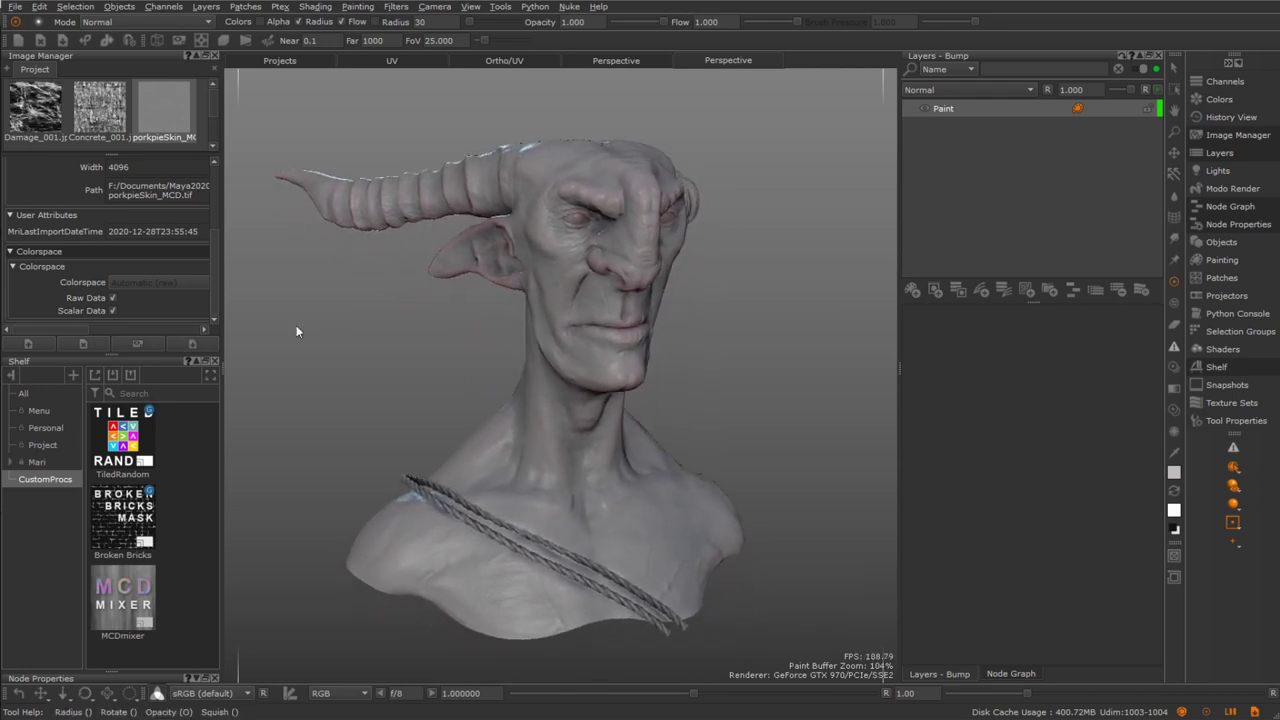
Open the porkpieSkin_MCD.tif image from the Image Manager for viewing.
double_click(176, 117)
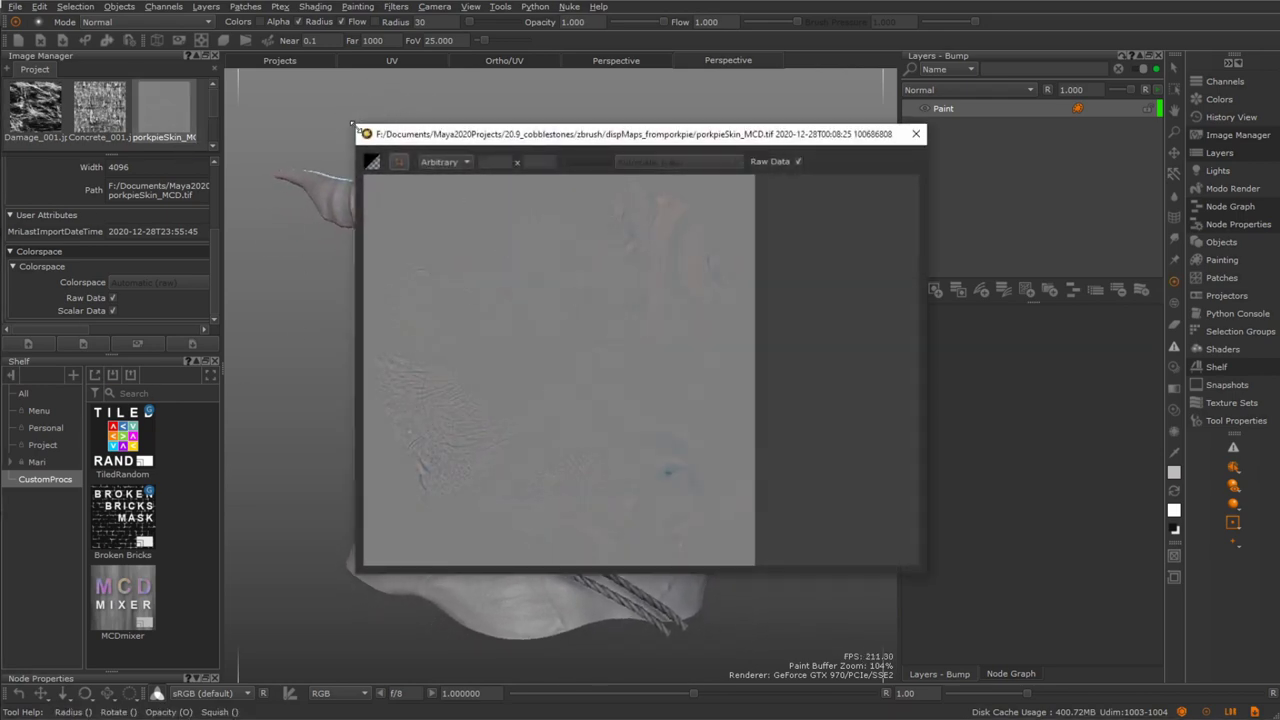
Enlarge the image viewer window and turn off Scalar Data for the porkpieSkin_MCD.tif image.
left_click_drag(353, 124, 220, 38)
left_click_drag(926, 576, 920, 682)
left_click(112, 311)
scroll(204, 694, "up", 1)
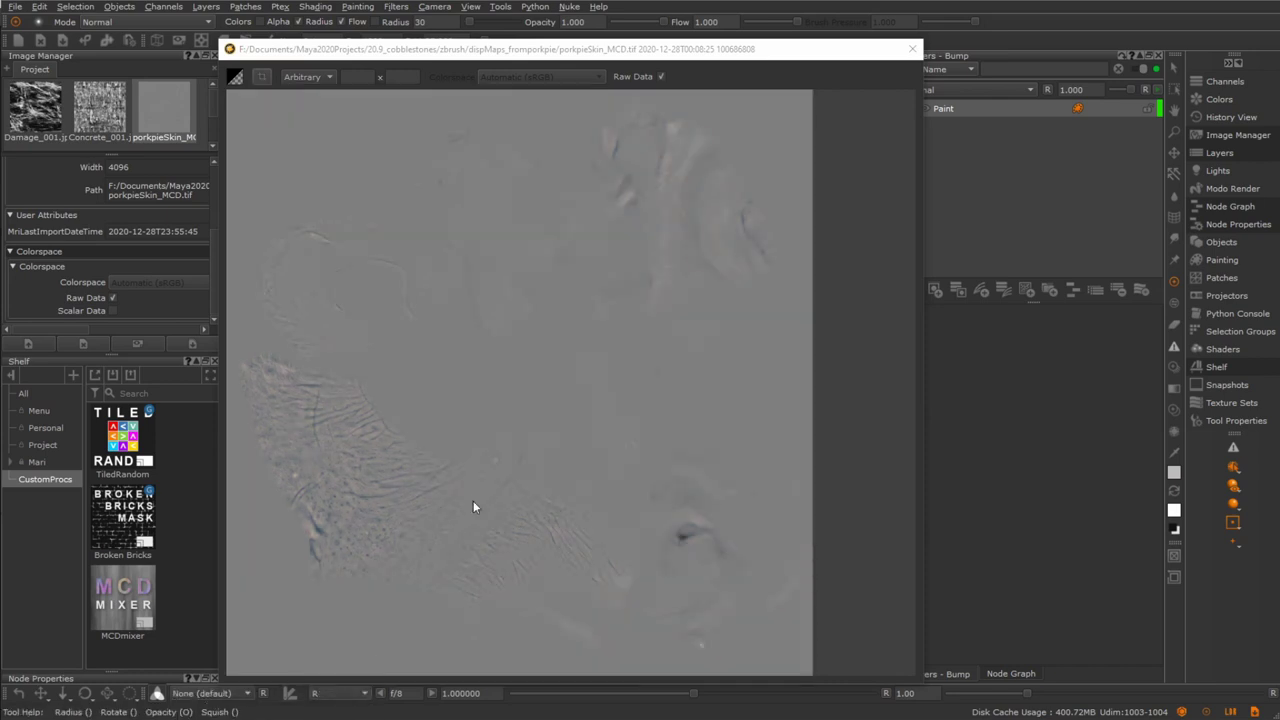
Inspect the displacement image's green and blue channels one at a time, and return to the full RGB display.
scroll(472, 504, "up", 2)
left_click(355, 693)
left_click(333, 708)
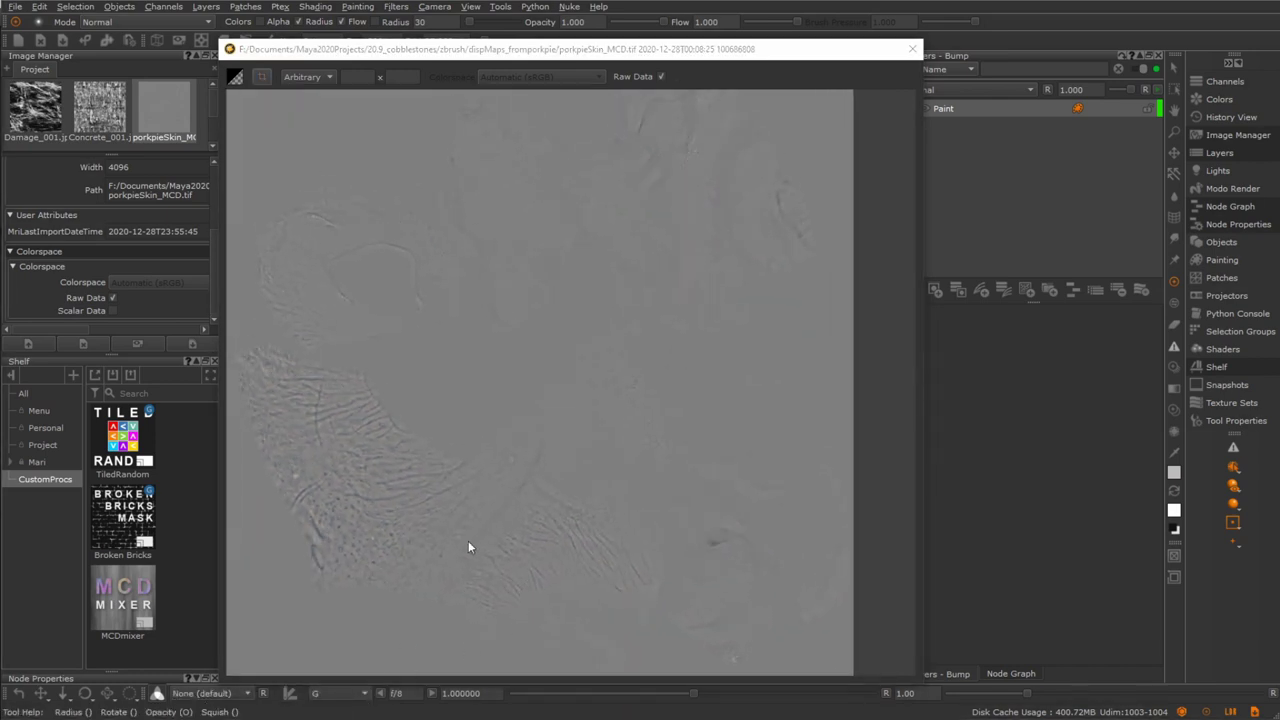
left_click(355, 693)
left_click(333, 712)
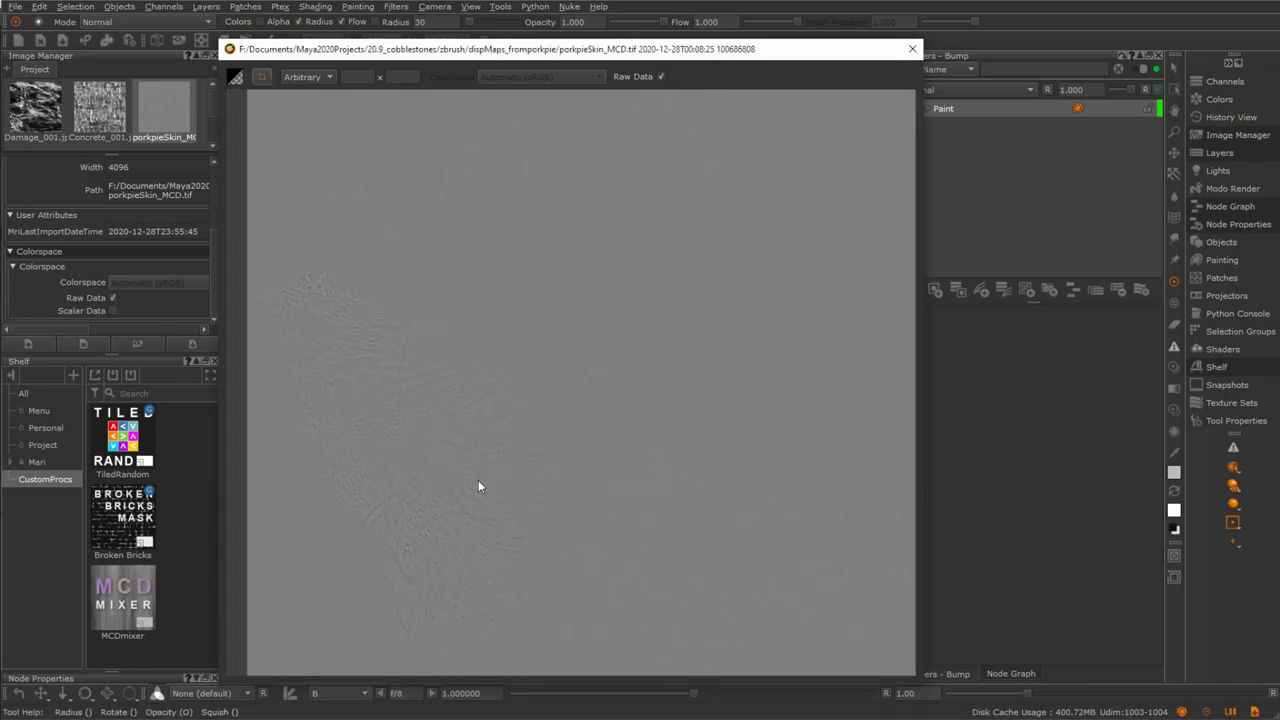
middle_click_drag(480, 474, 651, 435)
left_click(345, 693)
left_click(323, 651)
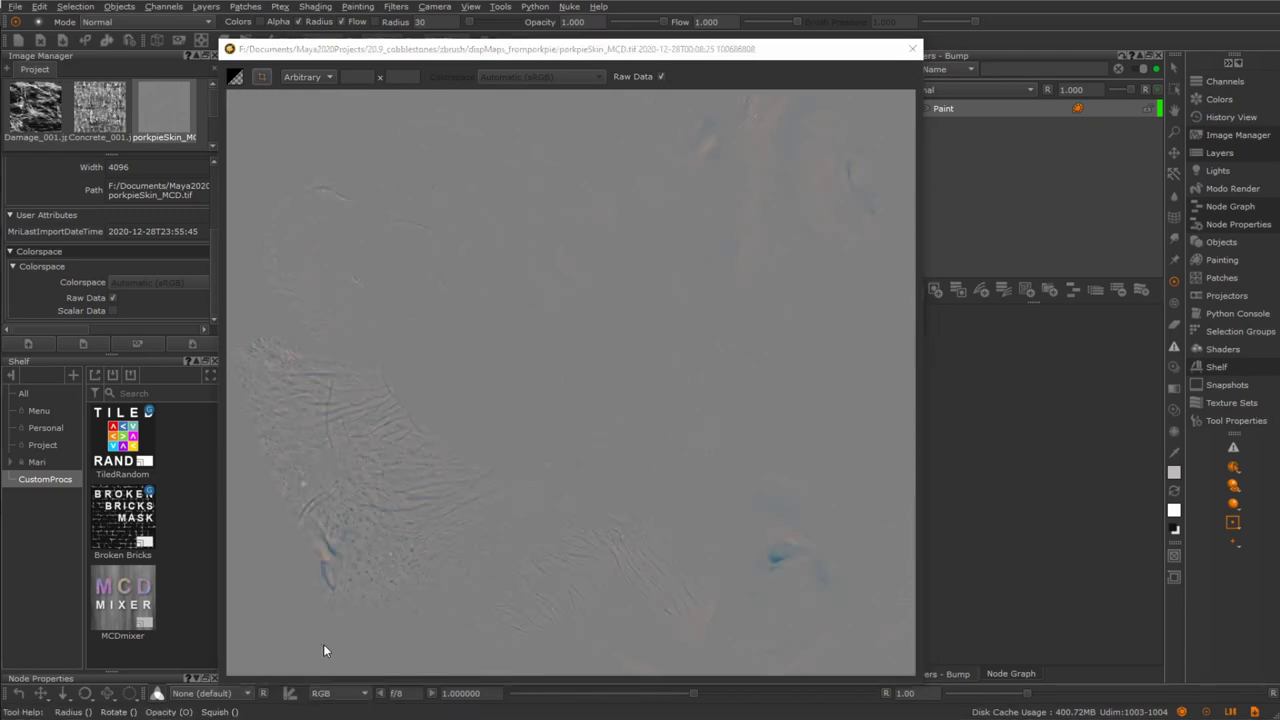
Set the display colour space back to sRGB (default) and close the image viewer.
left_click(207, 693)
left_click(205, 680)
left_click(912, 48)
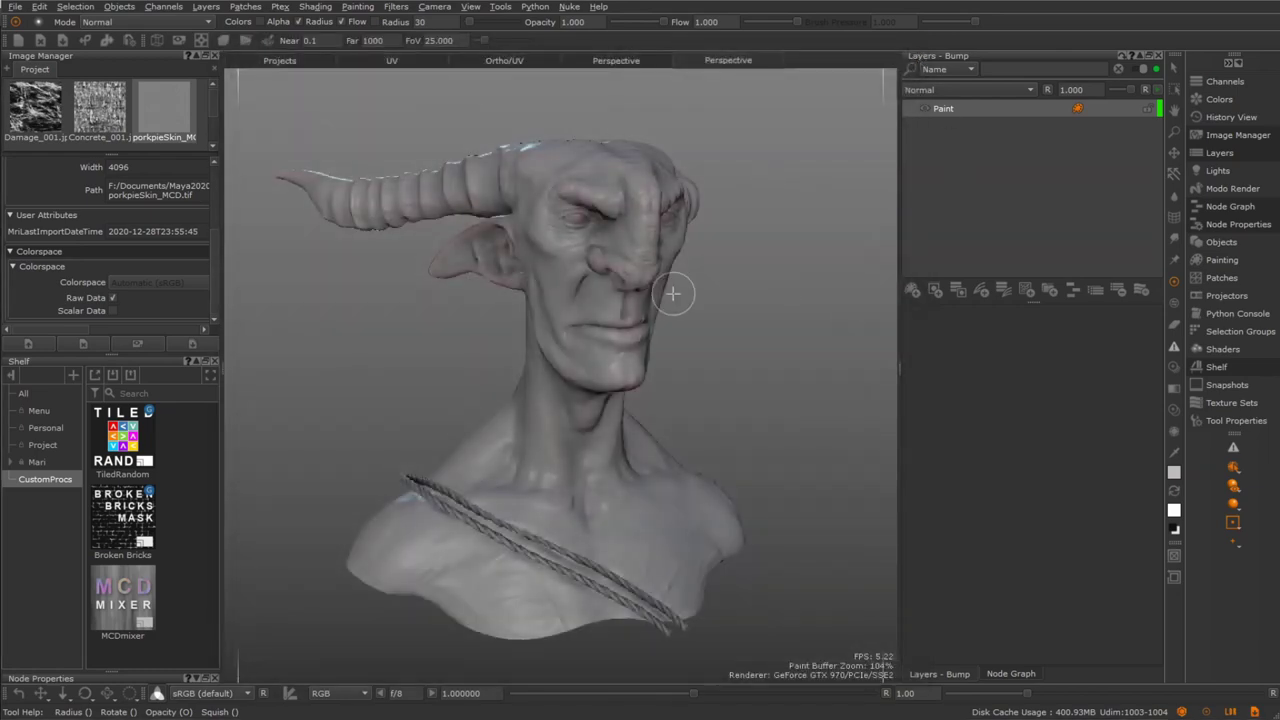
View the horned bust from the side and the front, and preview the MCDmixer procedural's details on the shelf.
middle_click_drag(600, 420, 655, 411)
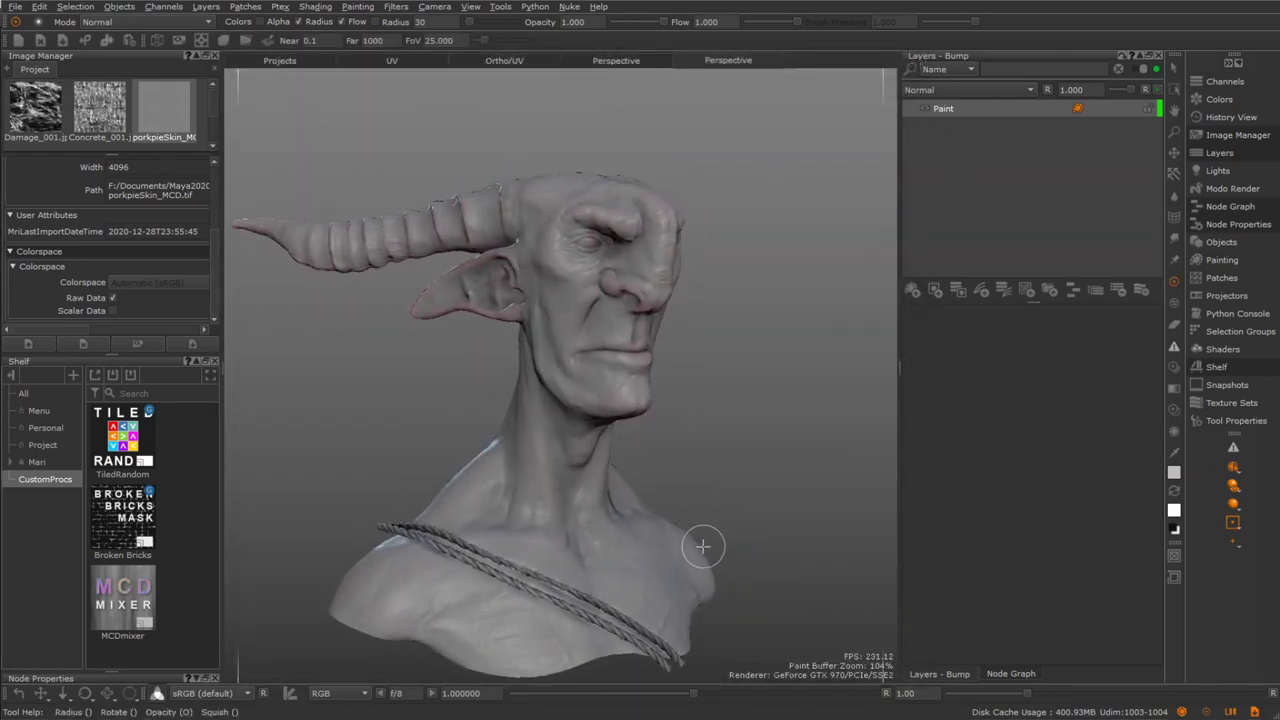
middle_click_drag(705, 549, 617, 531)
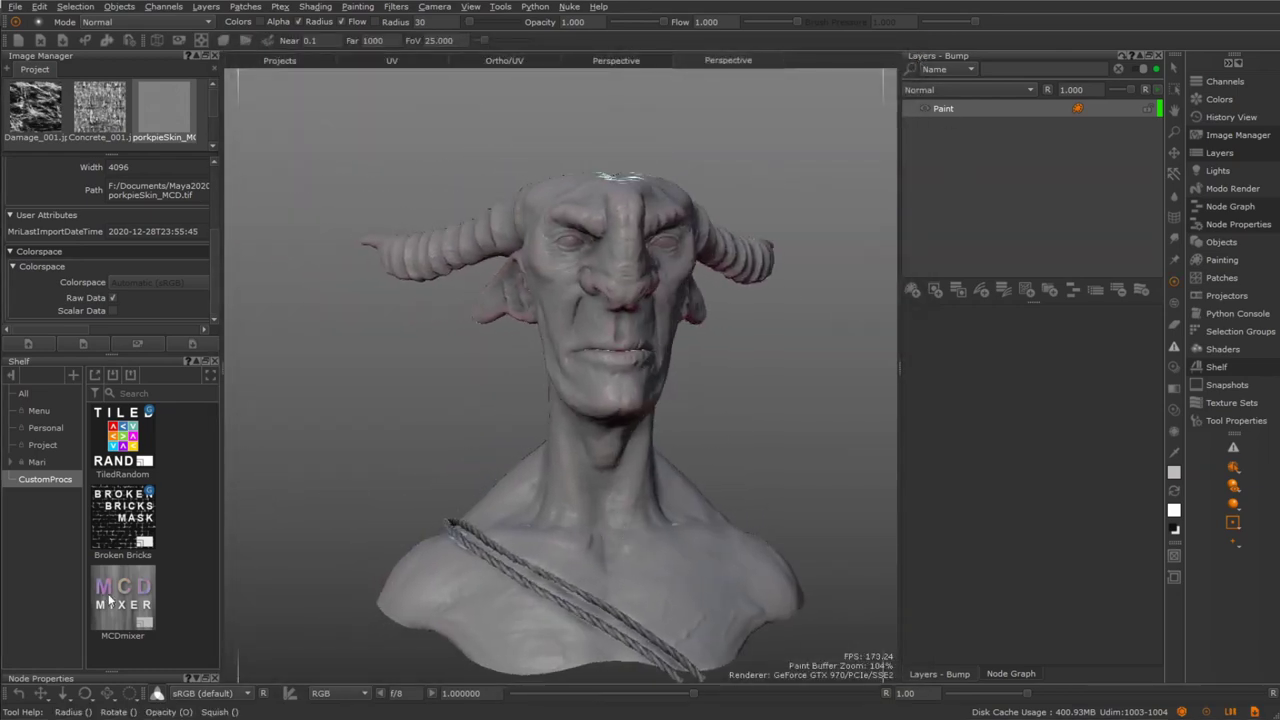
mouse_move(110, 600)
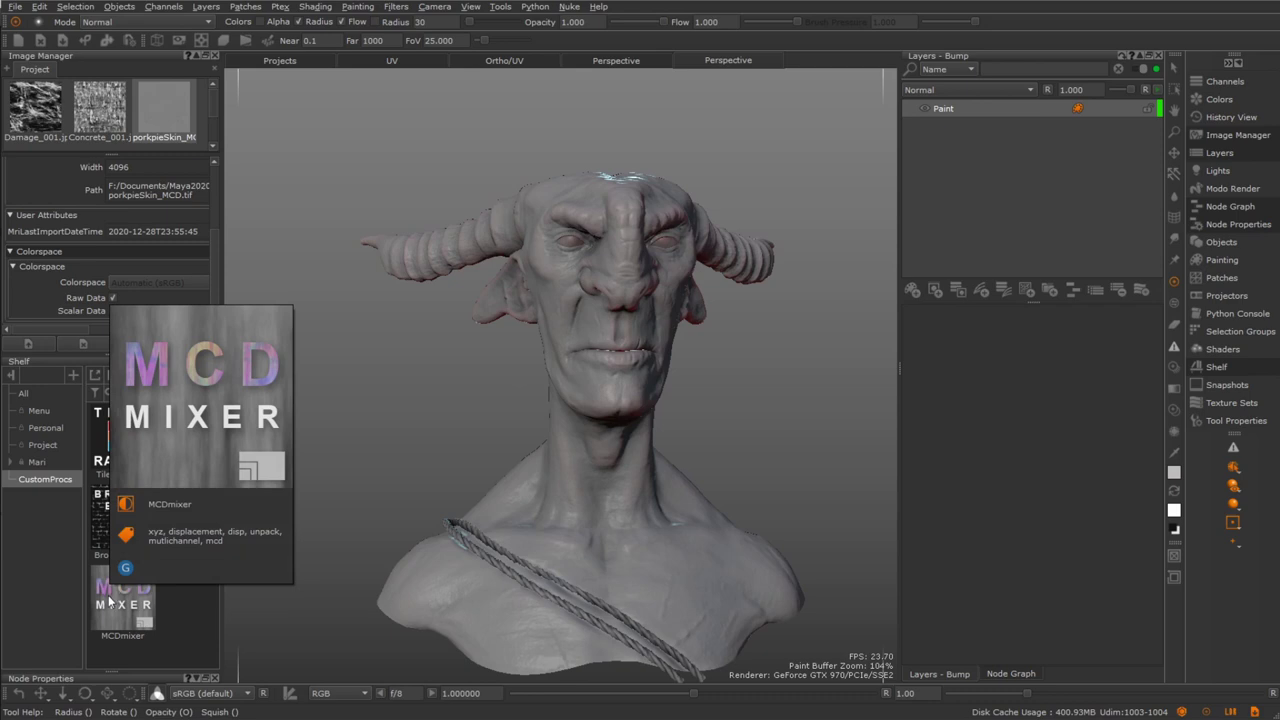
Load porkpieSkin_MCD.tif as a paint-through image over the bust's face and paint skin detail onto the cheek.
mouse_move(560, 440)
left_mouse_down("alt")
mouse_move(671, 446)
mouse_move(660, 466)
left_mouse_up("alt")
mouse_move(163, 100)
left_mouse_down()
mouse_move(679, 460)
mouse_move(662, 440)
mouse_move(733, 460)
left_mouse_up()
scroll(626, 414, "up", 3)
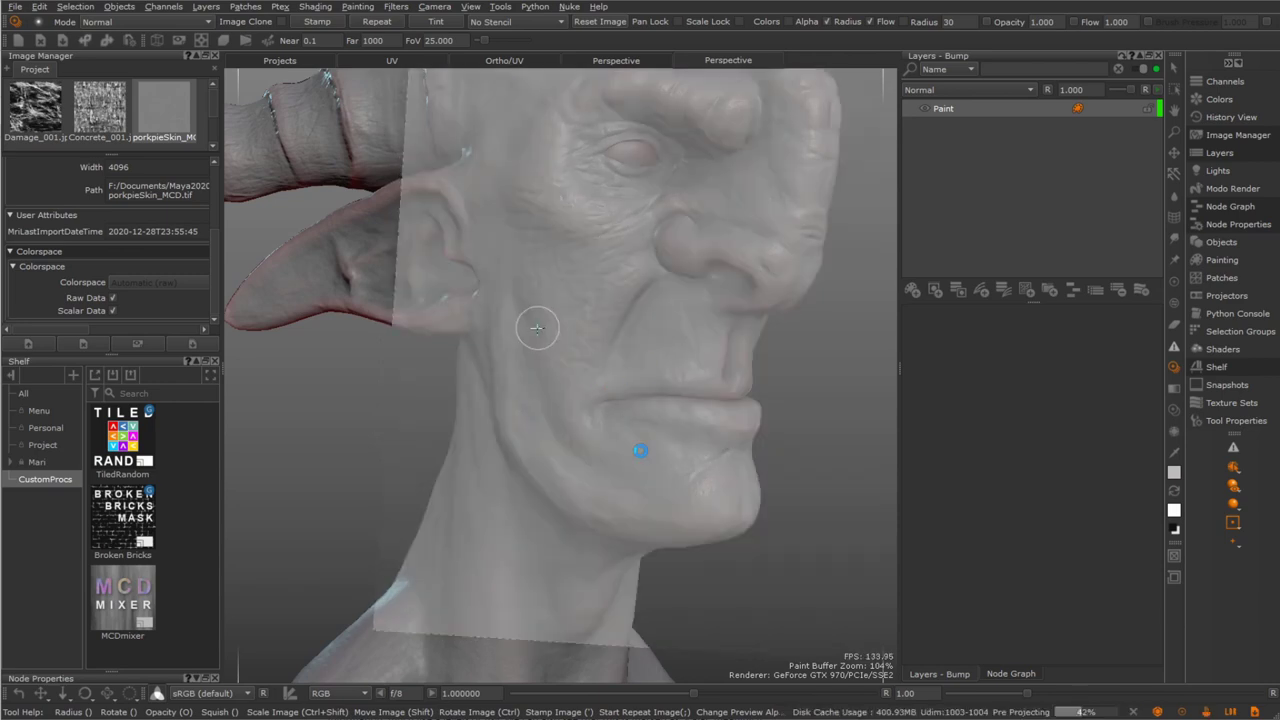
middle_click_drag(586, 314, 650, 425)
left_click_drag(662, 416, 650, 437, "shift")
left_click_drag(714, 257, 717, 289, "ctrl")
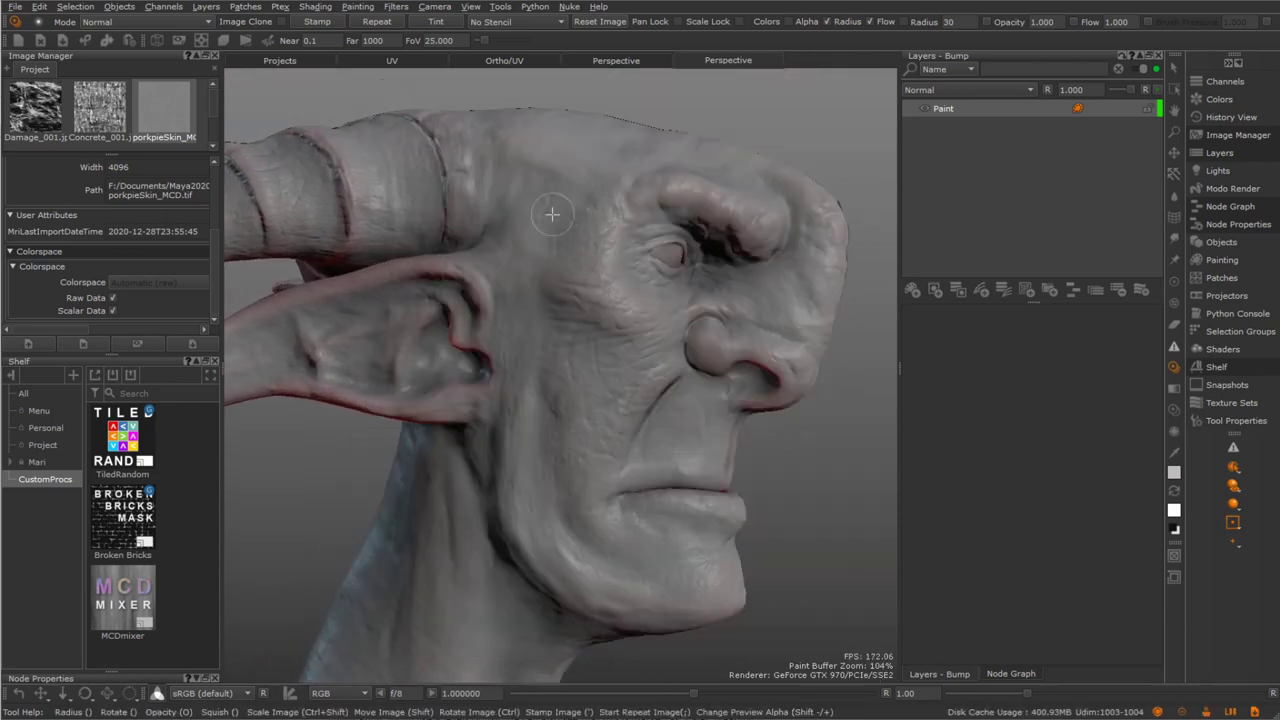
left_click_drag(617, 340, 611, 377, "shift")
left_click_drag(523, 294, 600, 409)
mouse_move(611, 503)
left_mouse_down()
mouse_move(646, 327)
mouse_move(676, 468)
mouse_move(652, 384)
left_mouse_up()
Rotate and reposition the paint-through image over the mouth and paint skin detail onto the upper lip area.
scroll(676, 468, "up", 3)
mouse_move(805, 591)
left_mouse_down("ctrl")
mouse_move(926, 577)
mouse_move(940, 560)
left_mouse_up("ctrl")
left_click_drag(766, 583, 755, 500, "shift")
mouse_move(749, 423)
left_mouse_down()
mouse_move(674, 449)
mouse_move(755, 420)
left_mouse_up()
left_click_drag(754, 476, 727, 524, "shift")
mouse_move(727, 524)
middle_mouse_down()
mouse_move(690, 511)
mouse_move(662, 445)
mouse_move(591, 492)
middle_mouse_up()
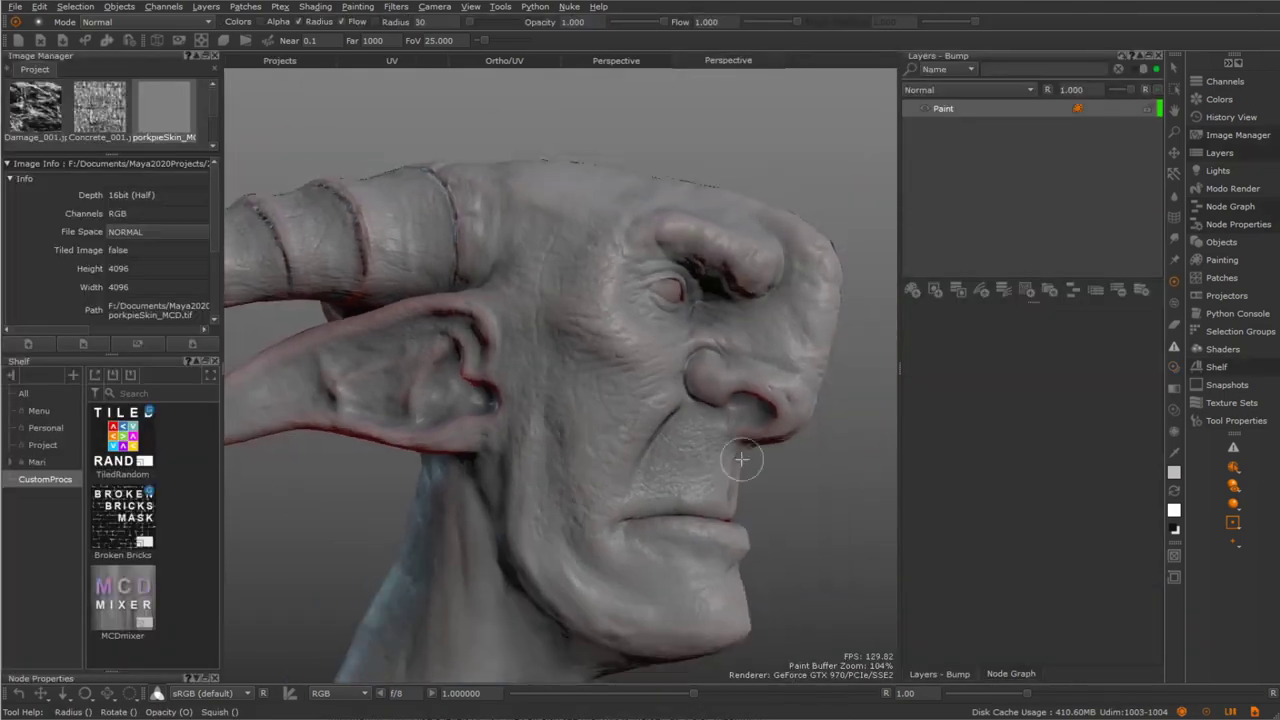
Add the MCDmixer custom procedural as a new layer above the Paint layer in the Bump layer stack.
mouse_move(1130, 89)
left_mouse_down()
mouse_move(1108, 95)
mouse_move(1133, 89)
left_mouse_up()
scroll(720, 349, "up", 3)
left_click_drag(720, 349, 339, 493, "alt")
left_click_drag(122, 600, 990, 108)
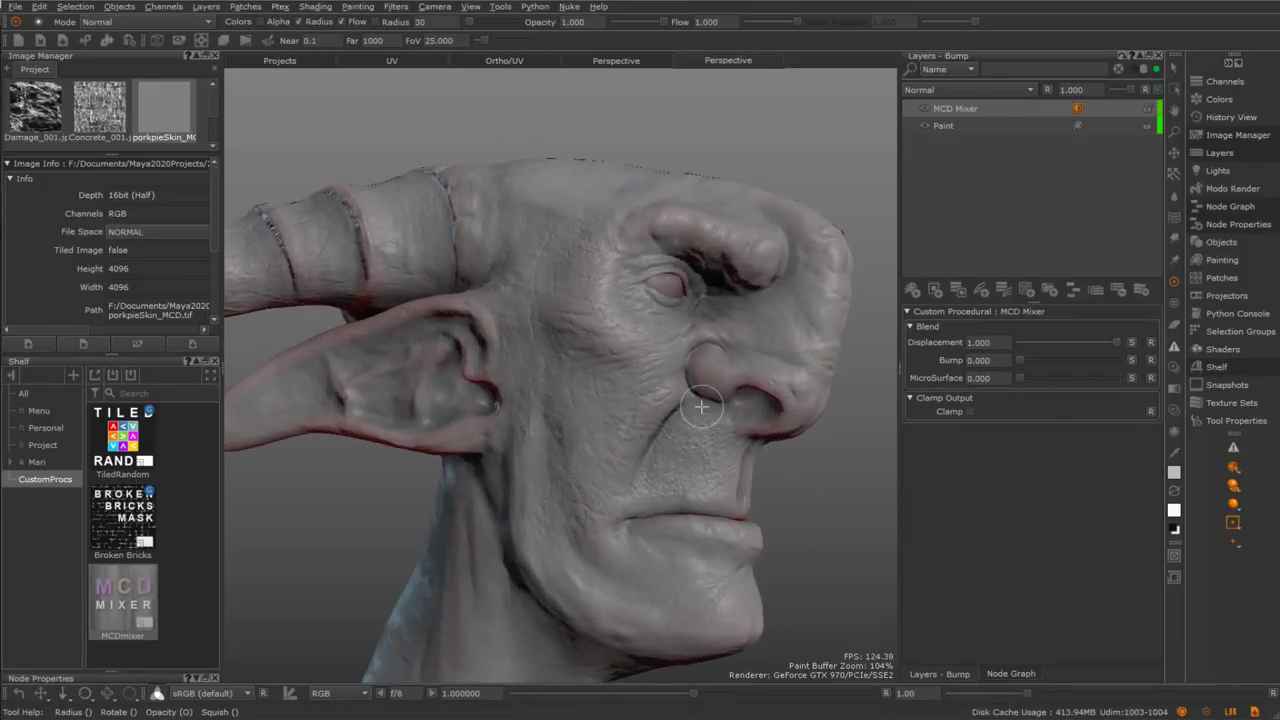
Adjust the MCD Mixer's Displacement, Bump and MicroSurface blend amounts while checking the skin detail on the face.
left_click_drag(974, 342, 1040, 359)
left_click_drag(800, 430, 720, 440, "alt")
left_click_drag(1018, 377, 1136, 384)
left_click(980, 380)
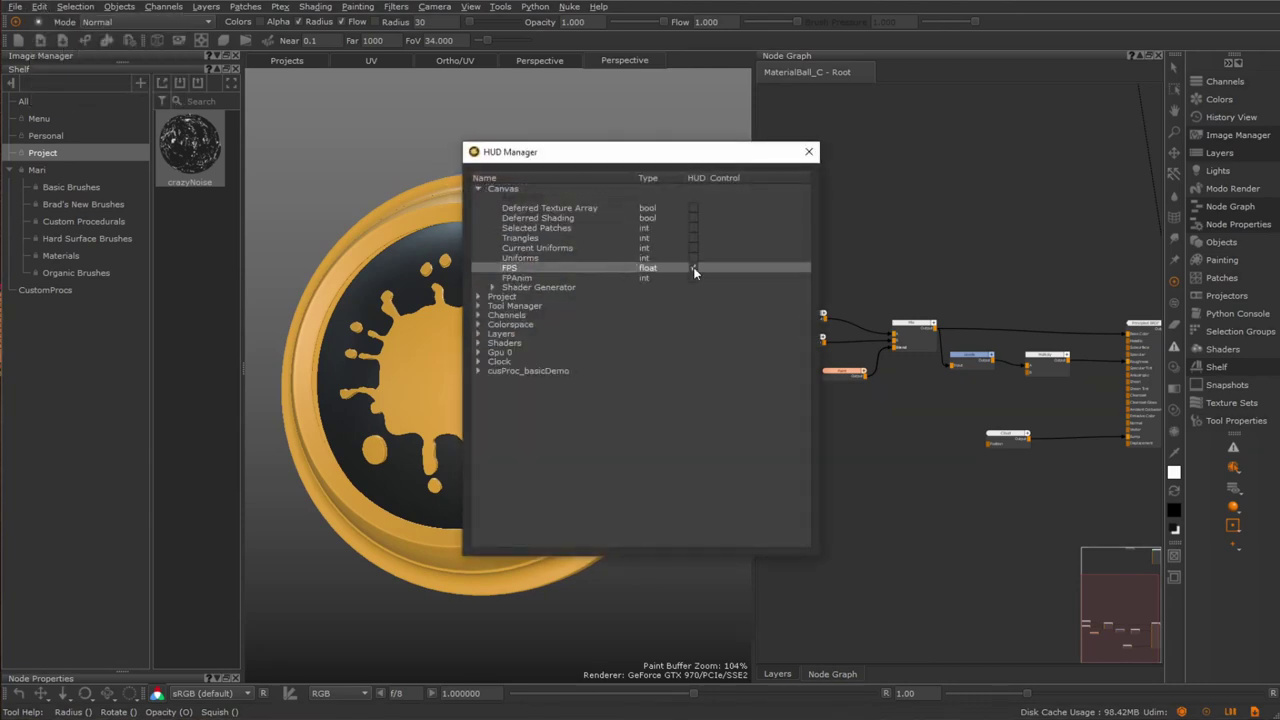
Close the HUD Manager, add the crazyNoise procedural to the node graph connected to the Multiply node, and check the material ball.
left_click(808, 151)
left_click_drag(537, 557, 554, 503, "alt")
left_click_drag(190, 145, 1028, 371)
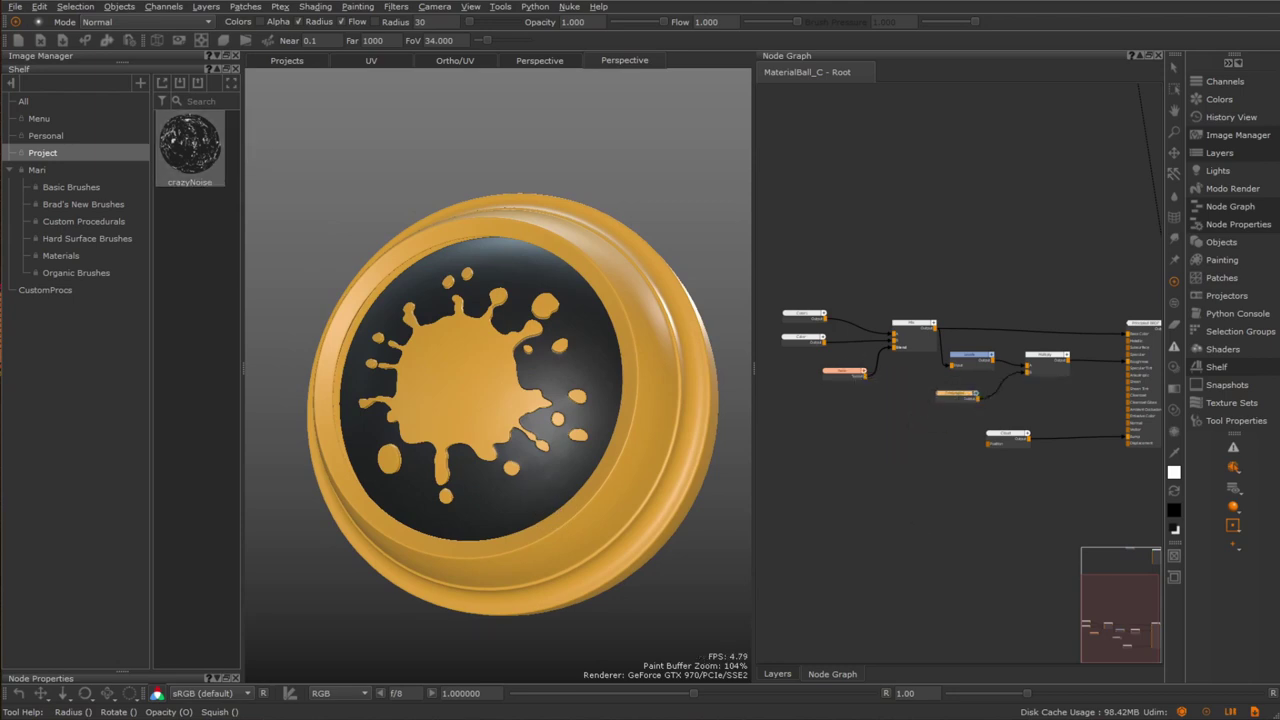
left_click_drag(568, 427, 518, 419)
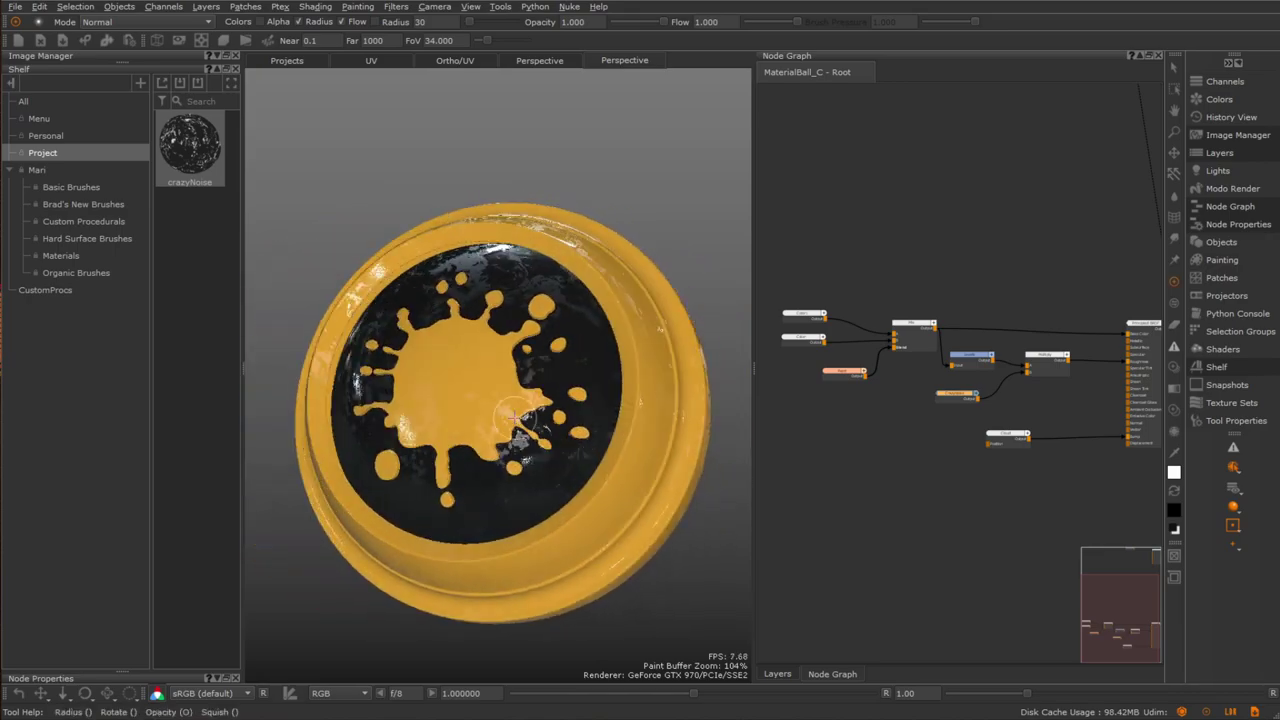